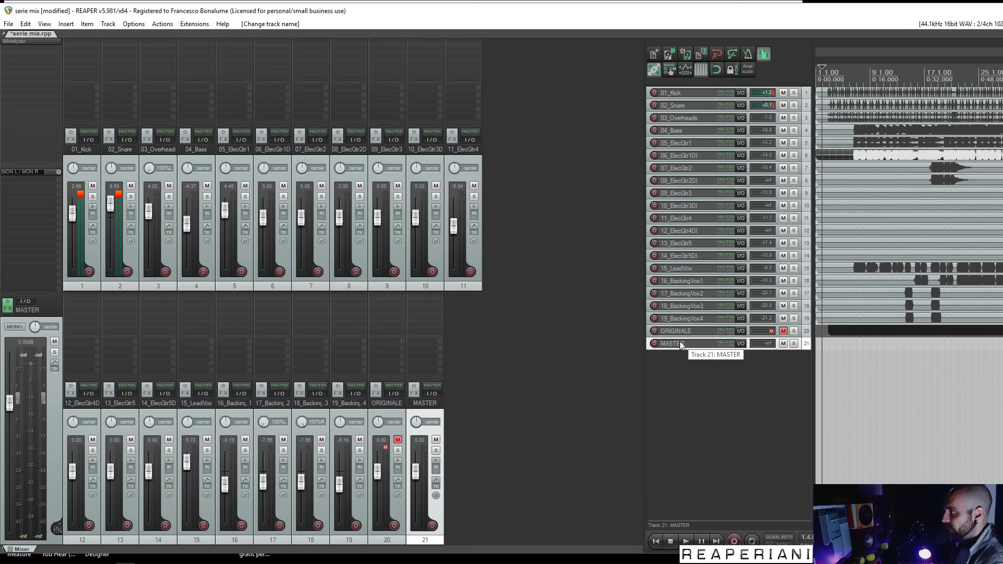
Move the MASTER track above 01_Kick and nest tracks 01_Kick through 19_BackingVox4 inside it as a folder
drag(691, 93, 691, 86)
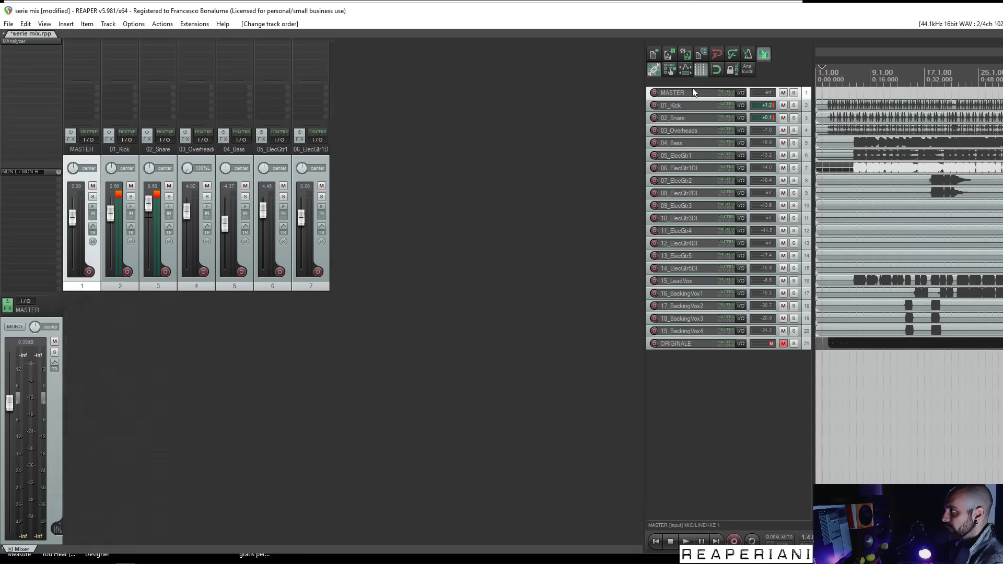
click(689, 105)
shift+click(660, 334)
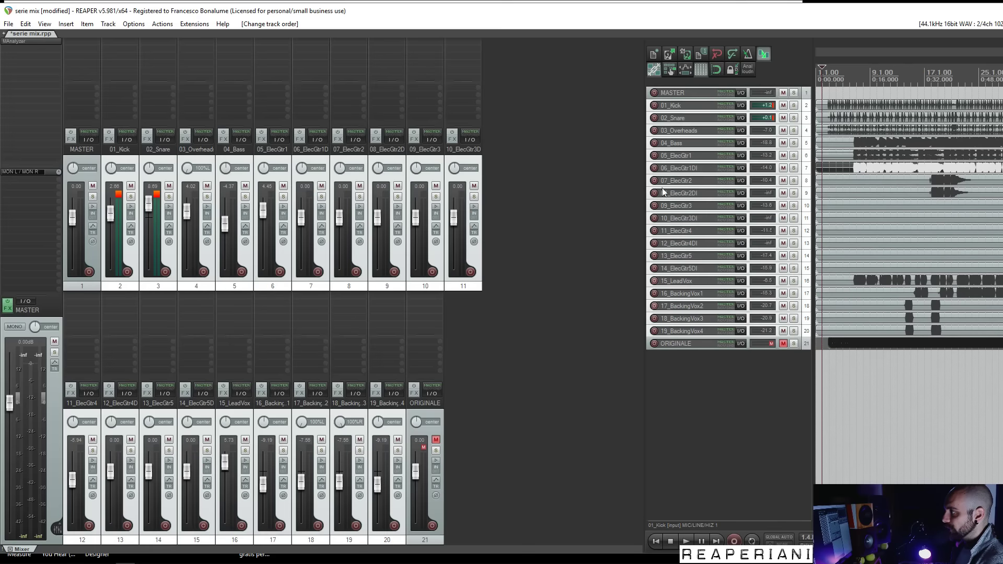
mouse_move(668, 105)
mouse_down()
mouse_move(676, 89)
mouse_move(679, 98)
mouse_up()
click(680, 94)
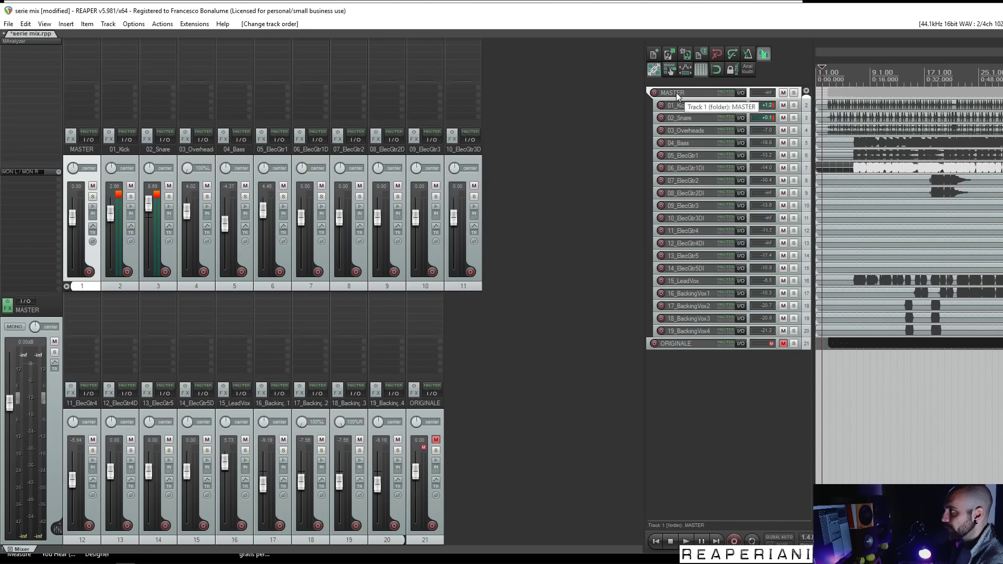
Try lowering the MASTER folder track's volume during playback and reset it to 0 dB
click(848, 94)
key(space)
drag(75, 223, 76, 259)
double_click(75, 259)
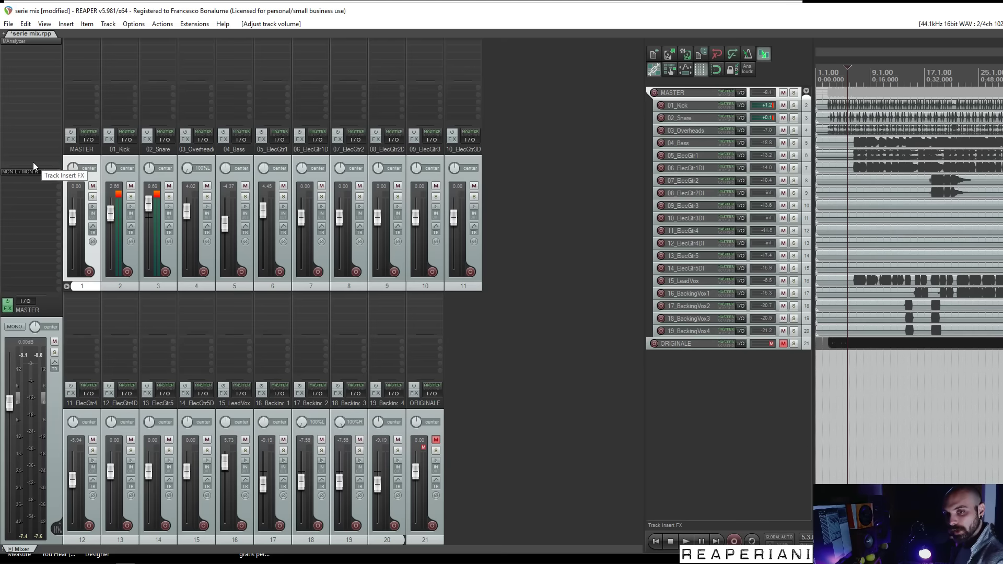
Open MAnalyzer on the master channel, play the song and lower the master channel's volume to about -24.2 dB
key(alt+Tab)
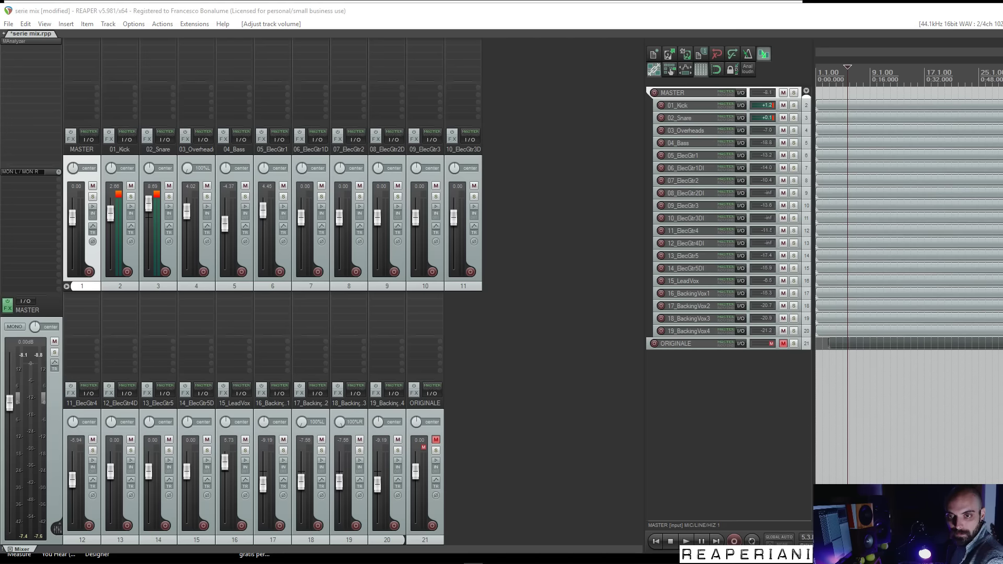
click(836, 108)
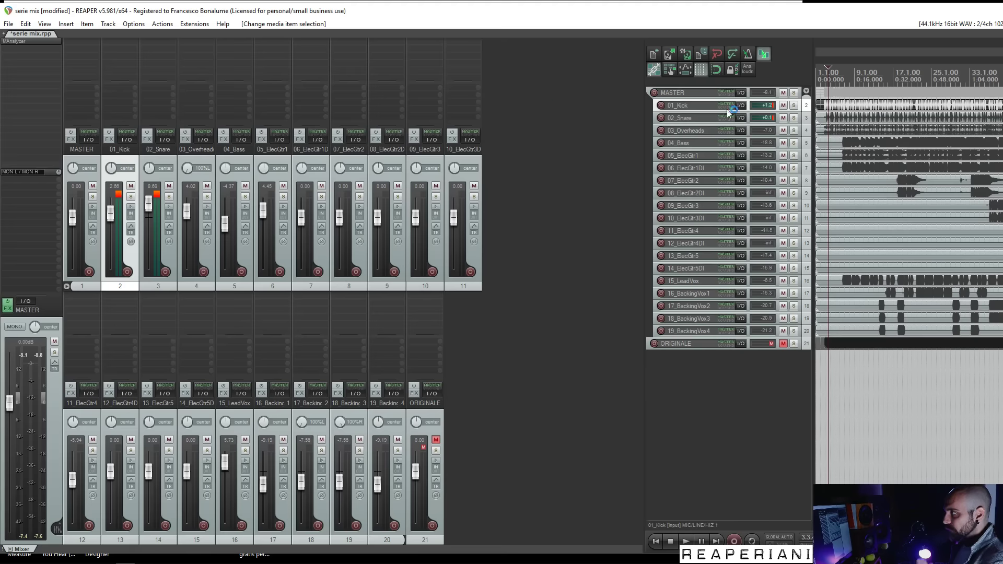
click(44, 43)
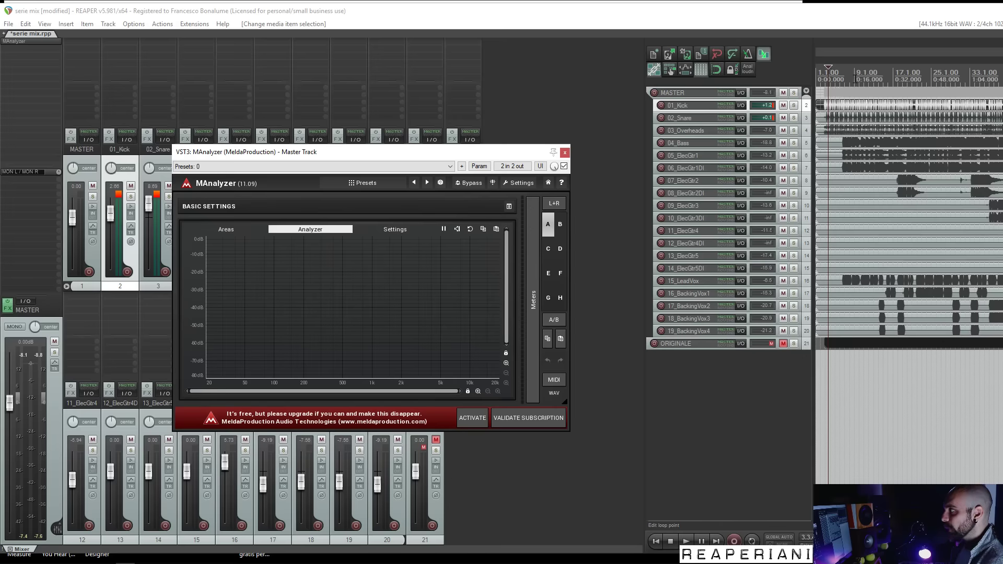
click(855, 79)
key(space)
drag(9, 403, 8, 480)
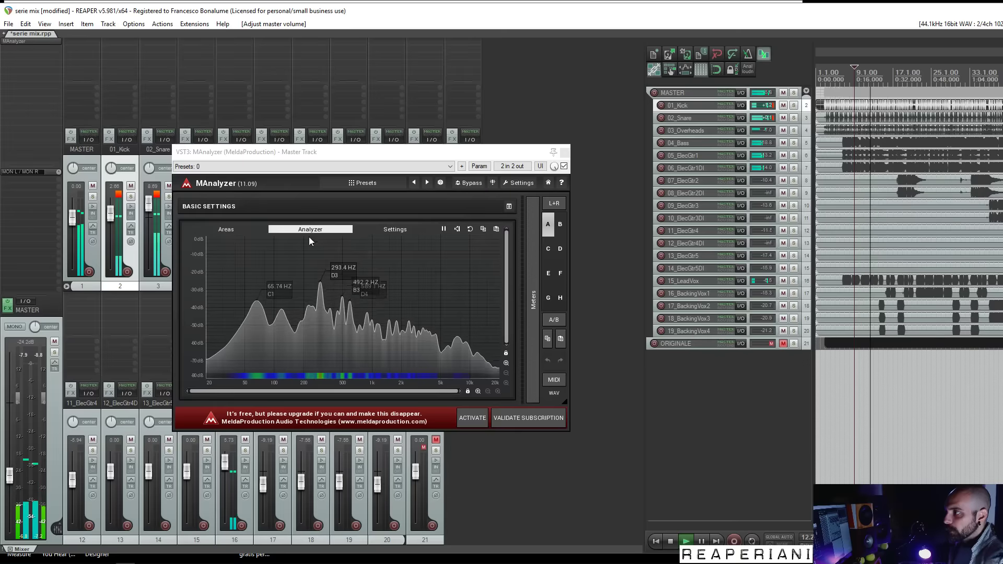
Set MAnalyzer's smoothness to 1.8% and look over the main and analysis pages of its analyzer settings
click(509, 209)
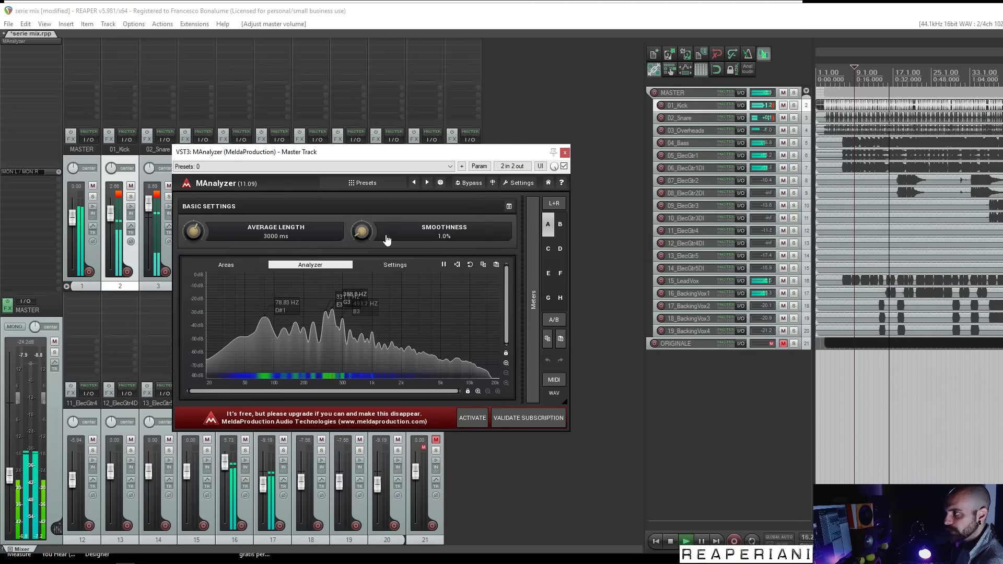
drag(364, 232, 363, 227)
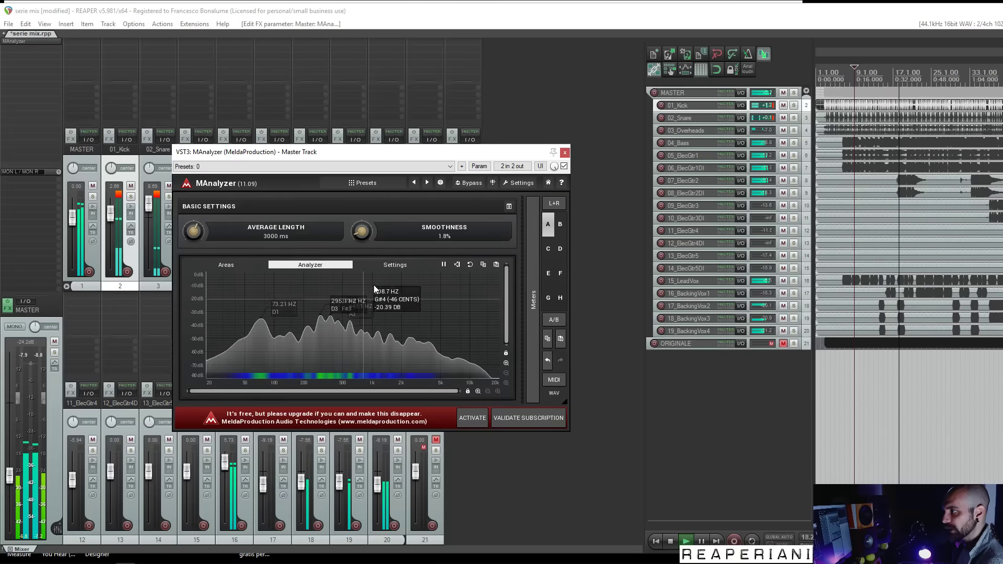
click(384, 265)
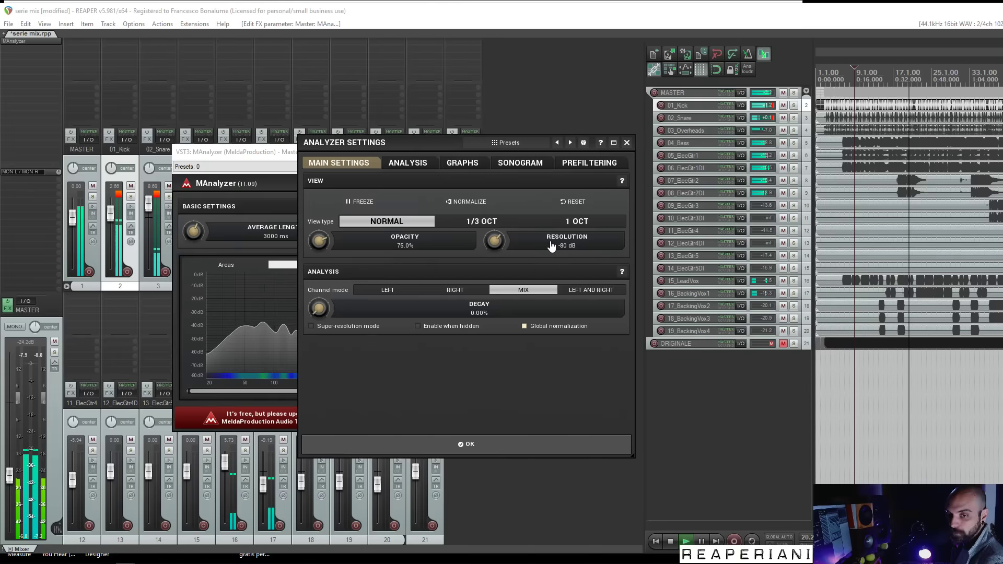
click(406, 163)
click(341, 163)
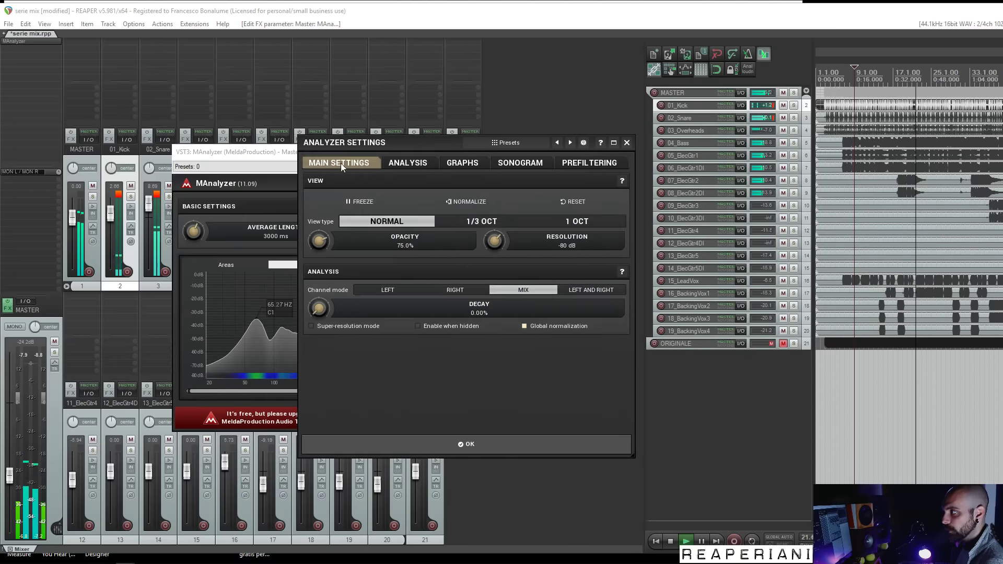
click(627, 143)
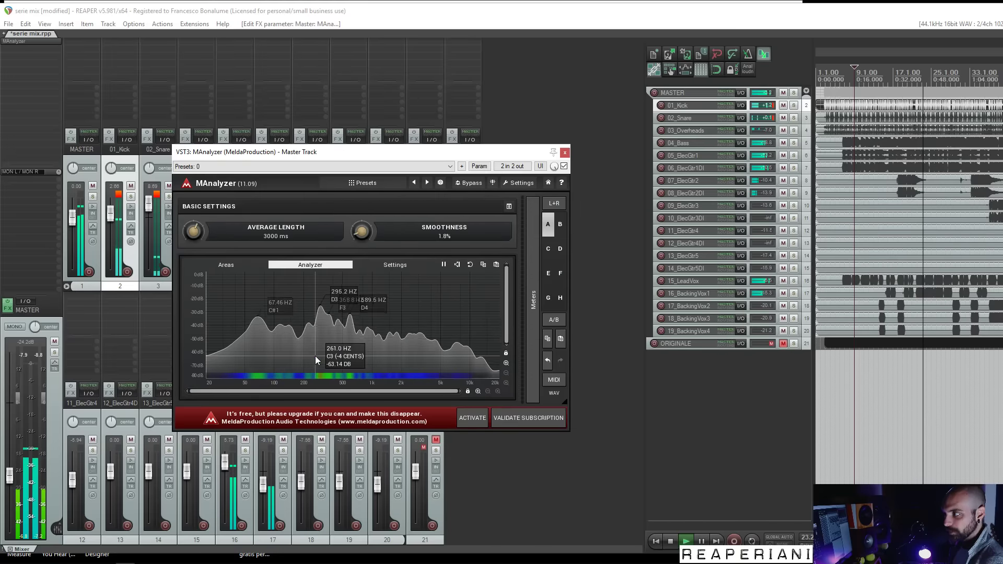
click(510, 207)
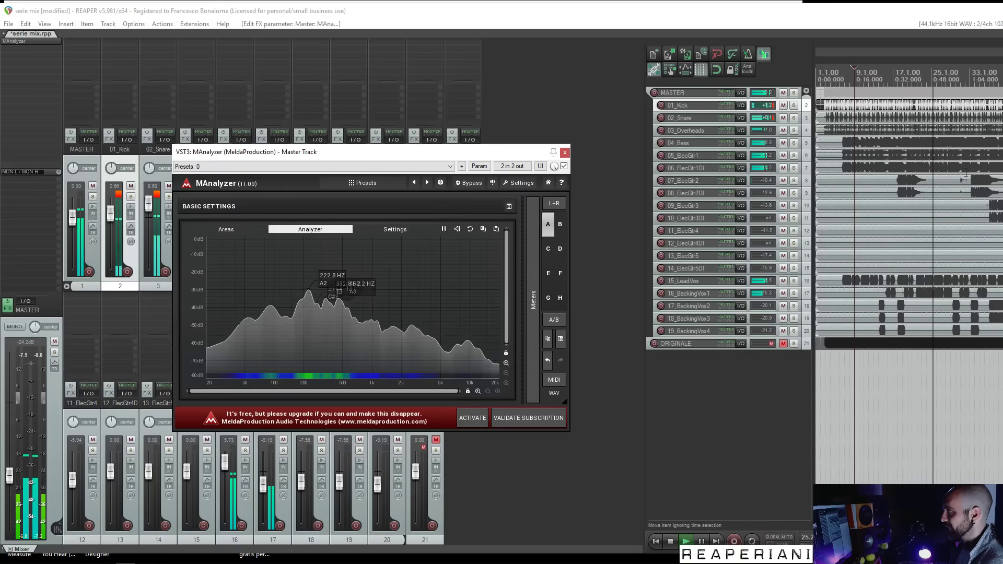
Stop playback, check the load options of the PAZ Frequency monitoring analyzer, and close both analyzer windows
click(913, 155)
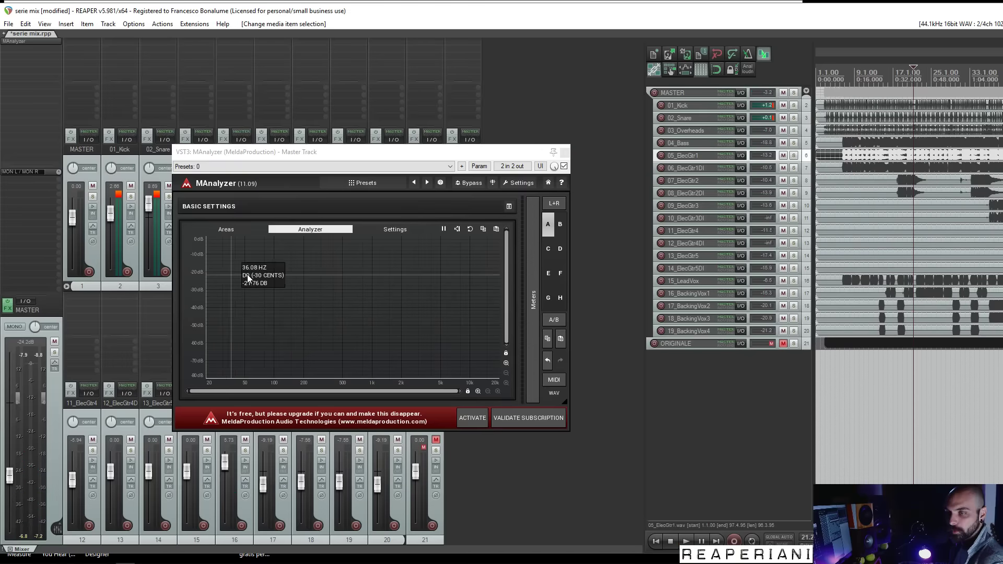
drag(865, 48, 392, 94)
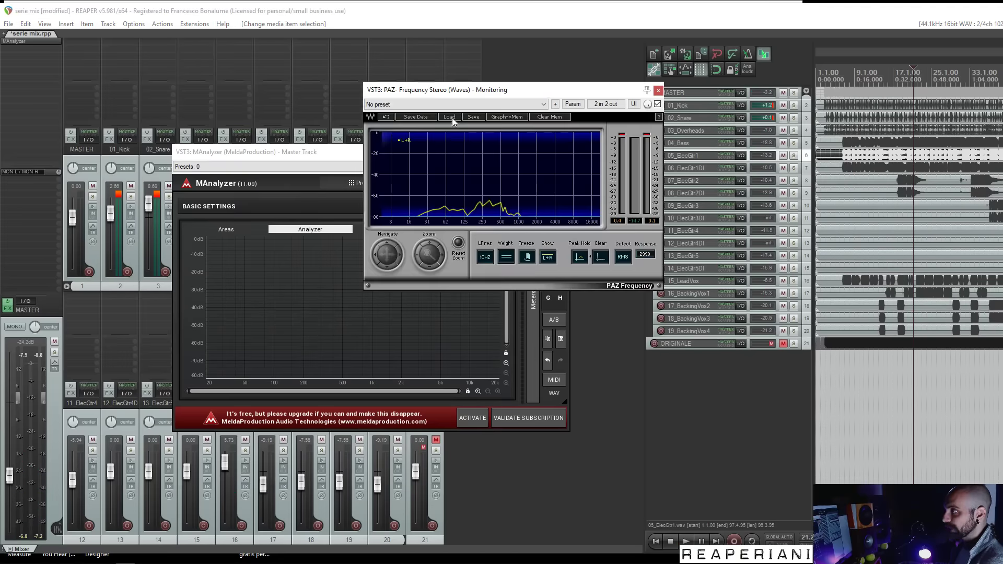
click(450, 117)
click(493, 213)
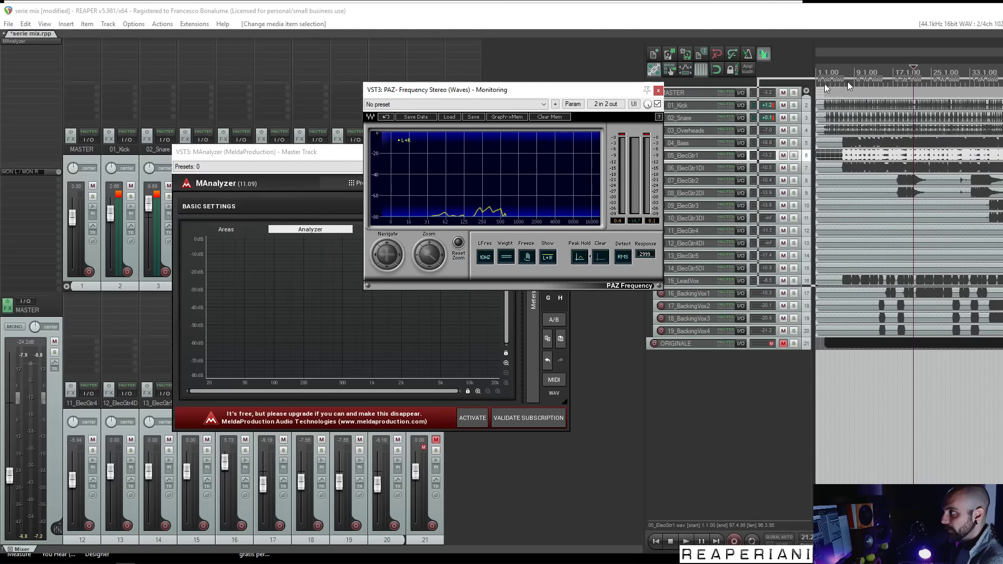
click(659, 91)
drag(301, 155, 293, 153)
click(843, 80)
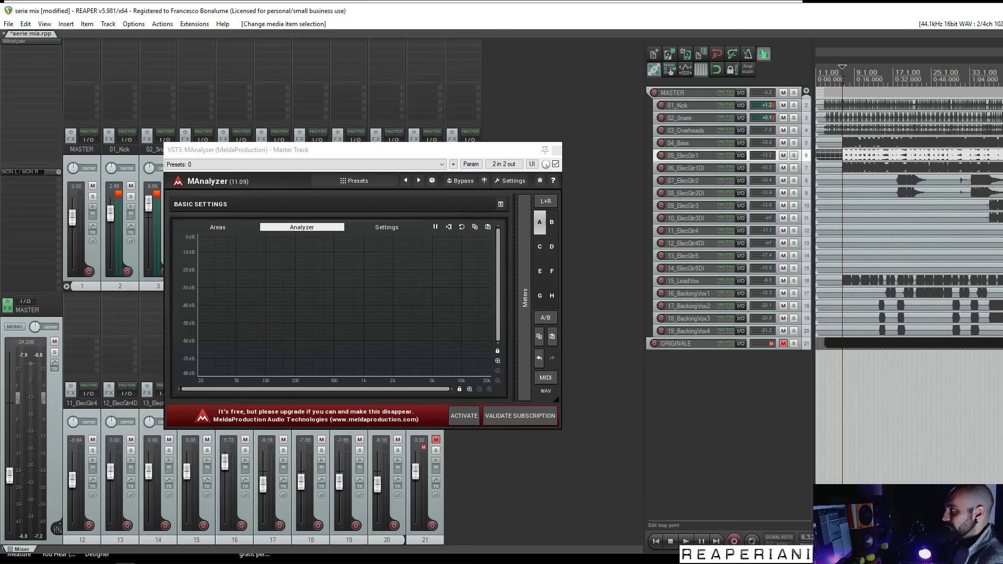
click(557, 151)
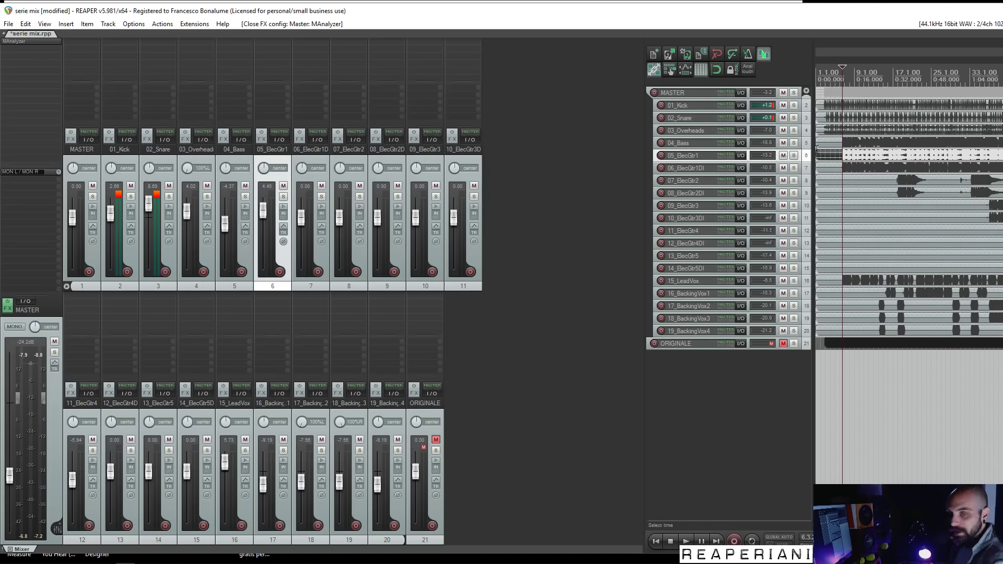
Mute all tracks from 01_Kick through 19_BackingVox4
scroll(853, 165, down, 2)
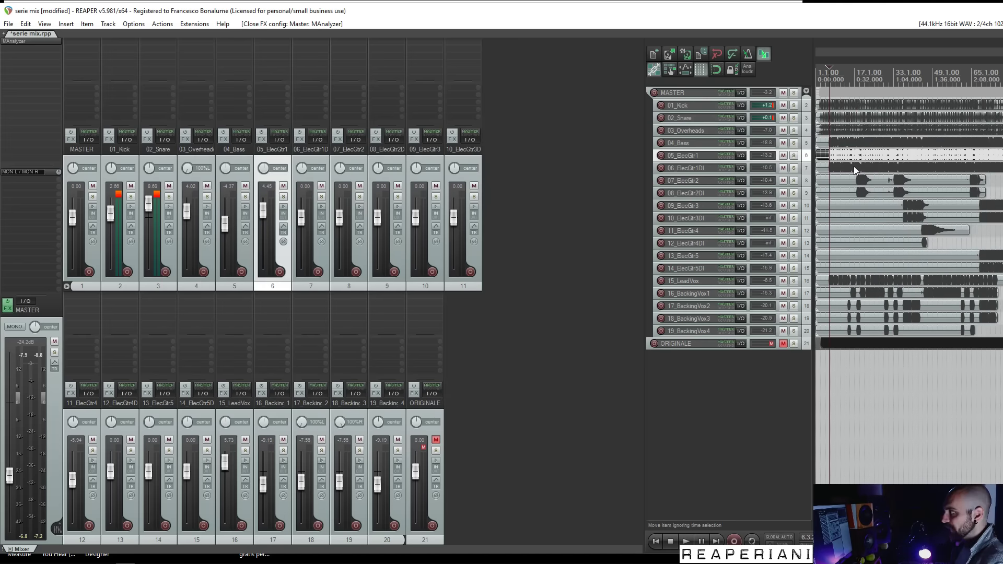
click(826, 76)
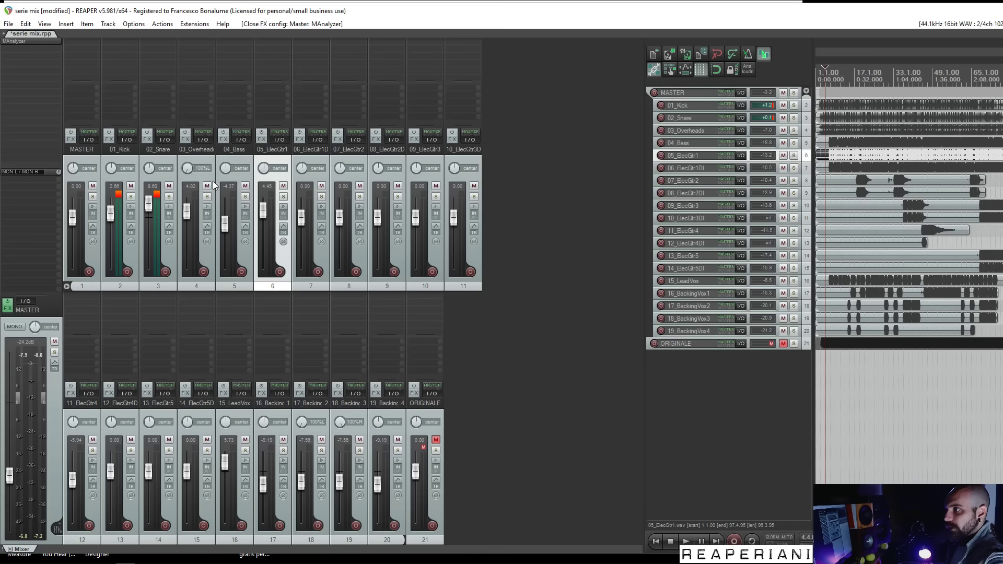
click(693, 105)
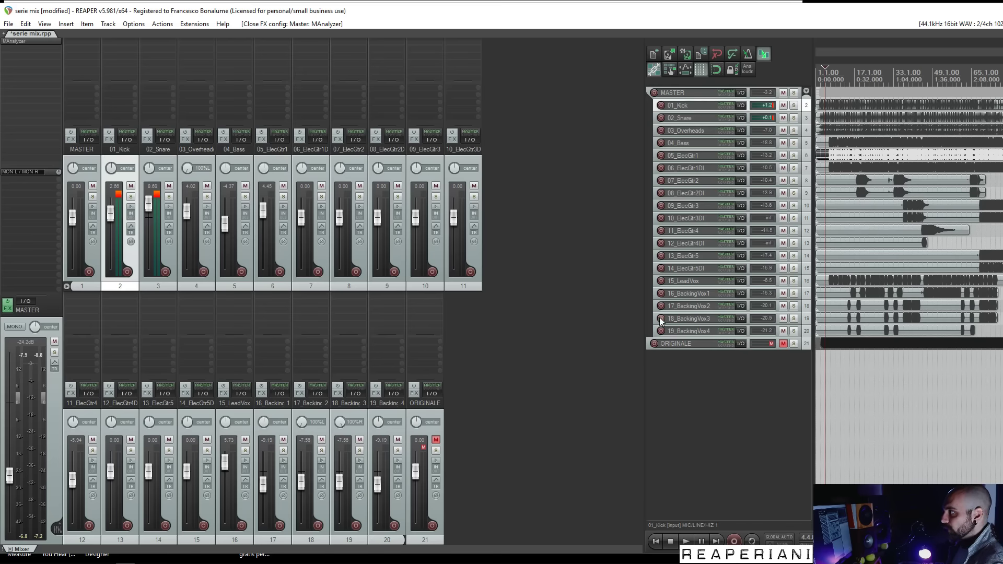
shift+click(680, 330)
click(783, 330)
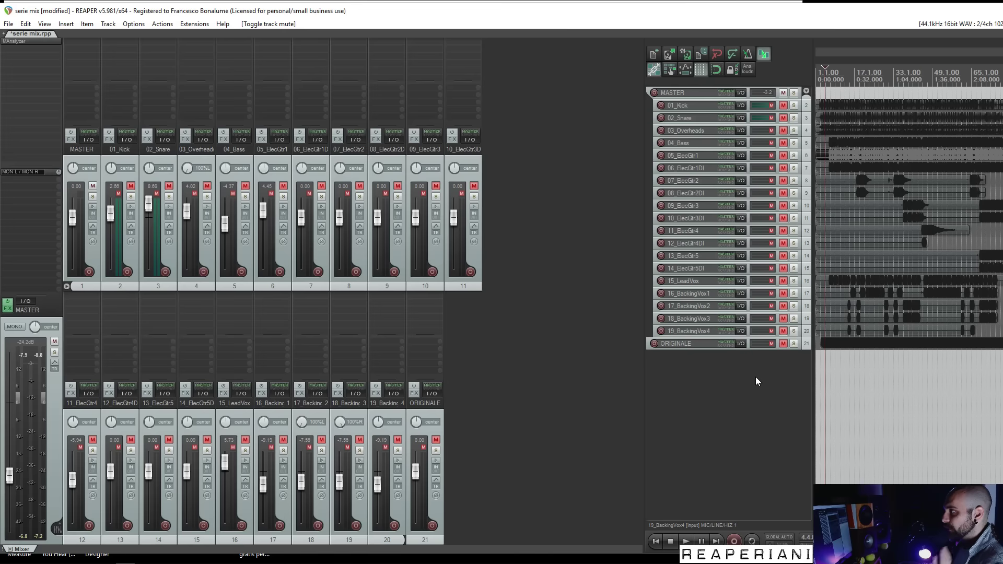
Unmute only 01_Kick, 02_Snare, 04_Bass and 15_LeadVox
click(783, 105)
click(783, 118)
click(783, 142)
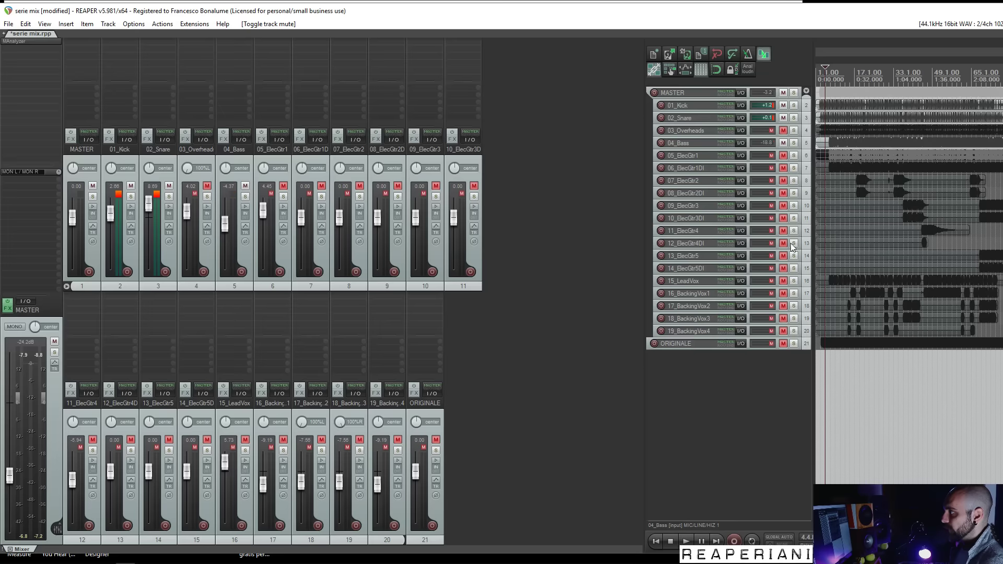
click(782, 281)
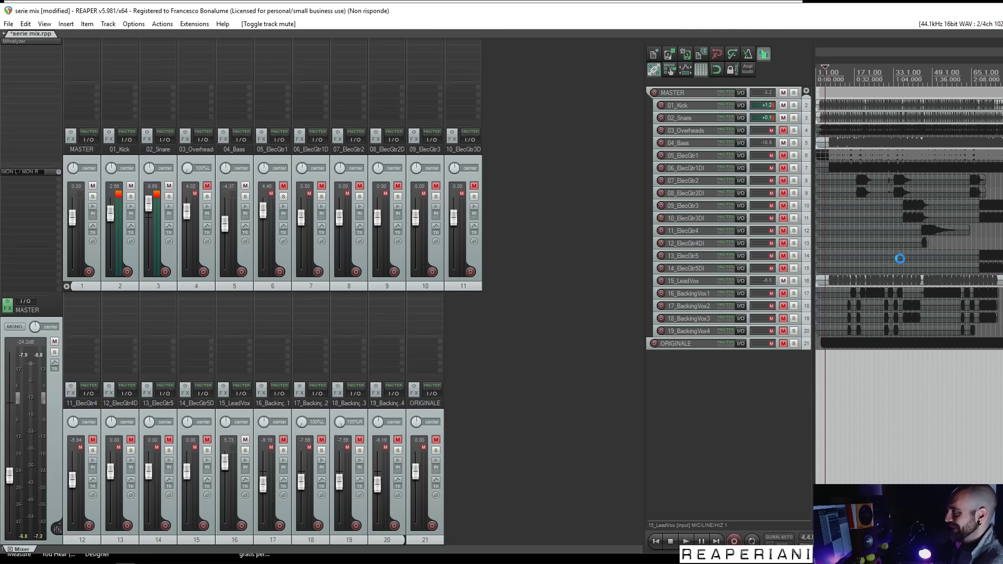
Play the reduced mix, raise 01_Kick to about 9 dB and lower 02_Snare to about 5 dB
click(819, 273)
scroll(821, 272, up, 4)
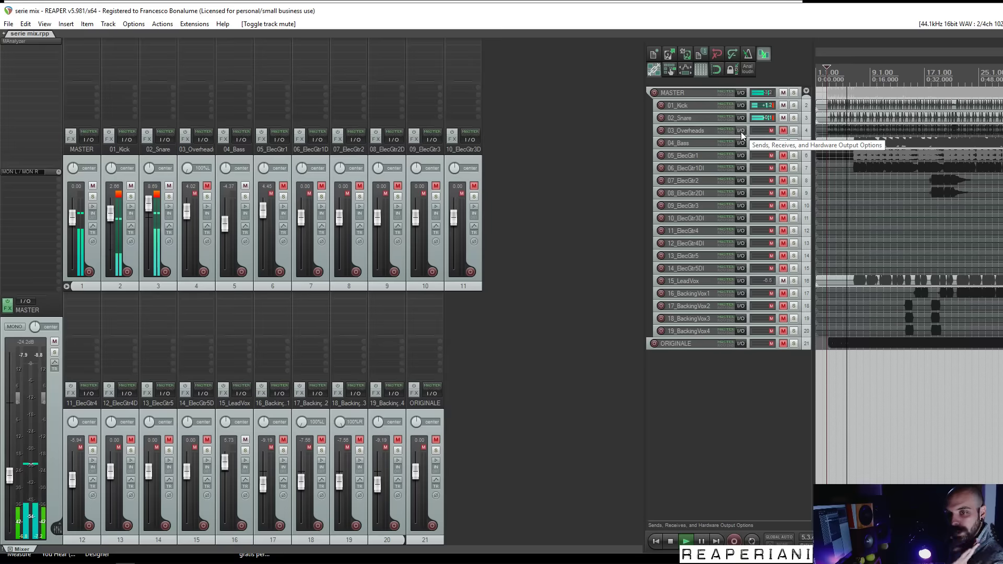
scroll(855, 152, up, 3)
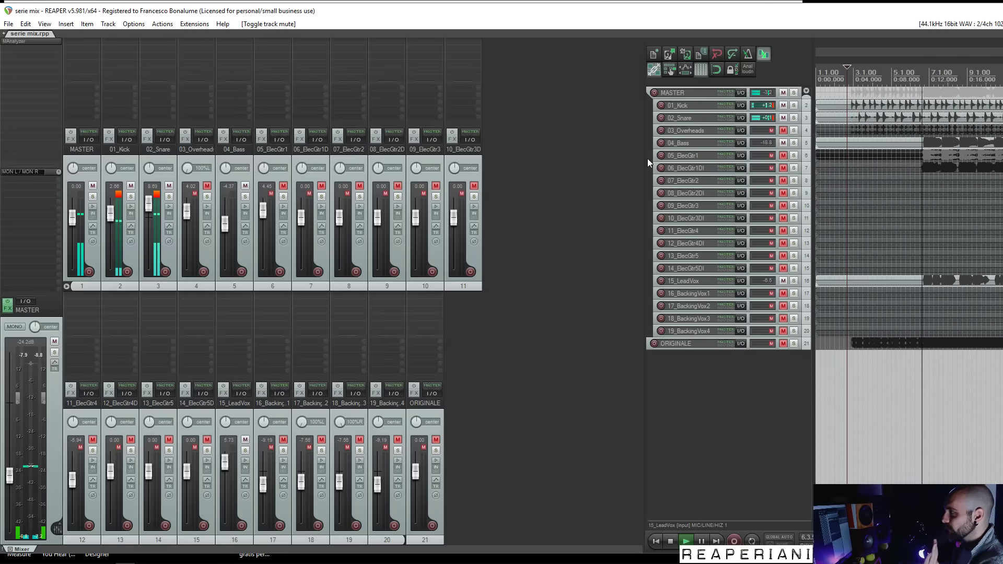
click(228, 227)
drag(109, 219, 147, 210)
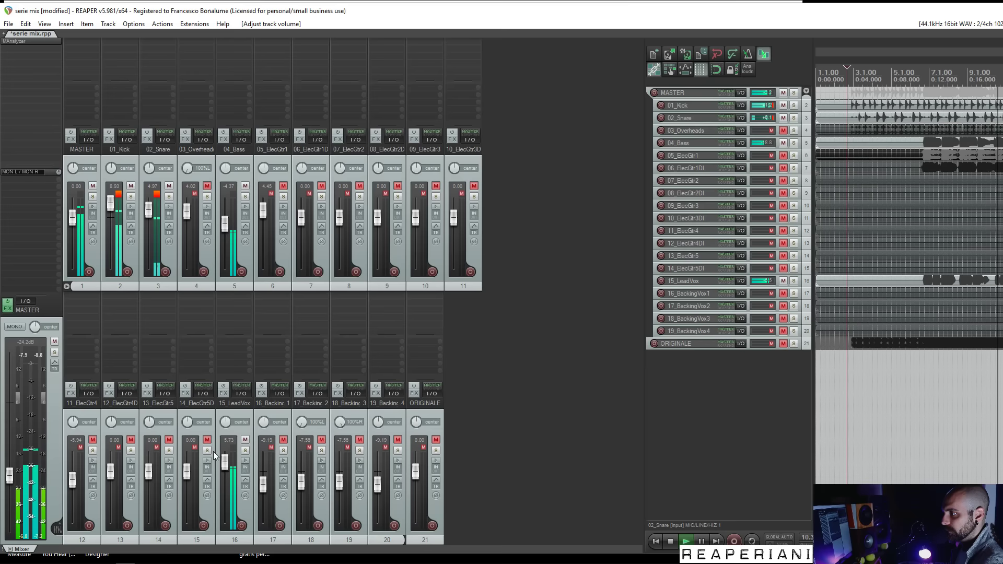
Refine the balance by setting 15_LeadVox to about 4.1 dB, 02_Snare to about 3.9 dB and 04_Bass to about -1.8 dB
drag(224, 458, 223, 461)
drag(149, 208, 149, 210)
scroll(224, 224, up, 5)
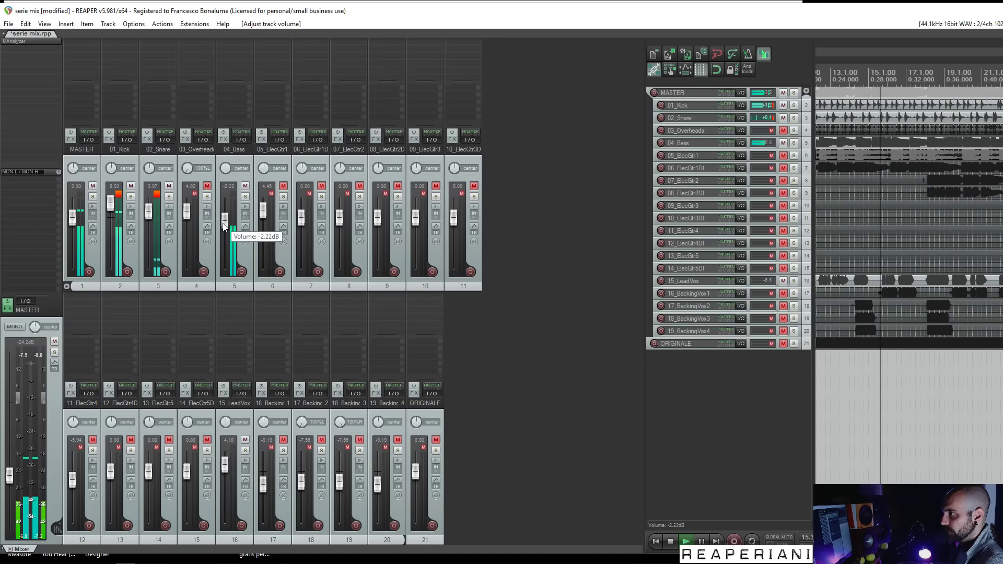
scroll(225, 223, down, 2)
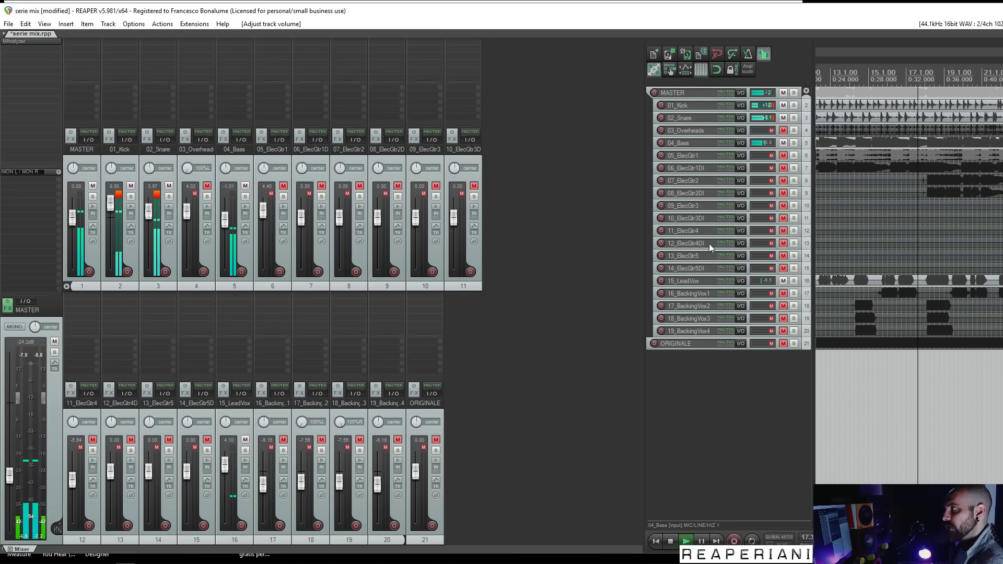
Unmute 03_Overheads and, with the master channel switched to mono, set its volume to about 3.9 dB
click(782, 131)
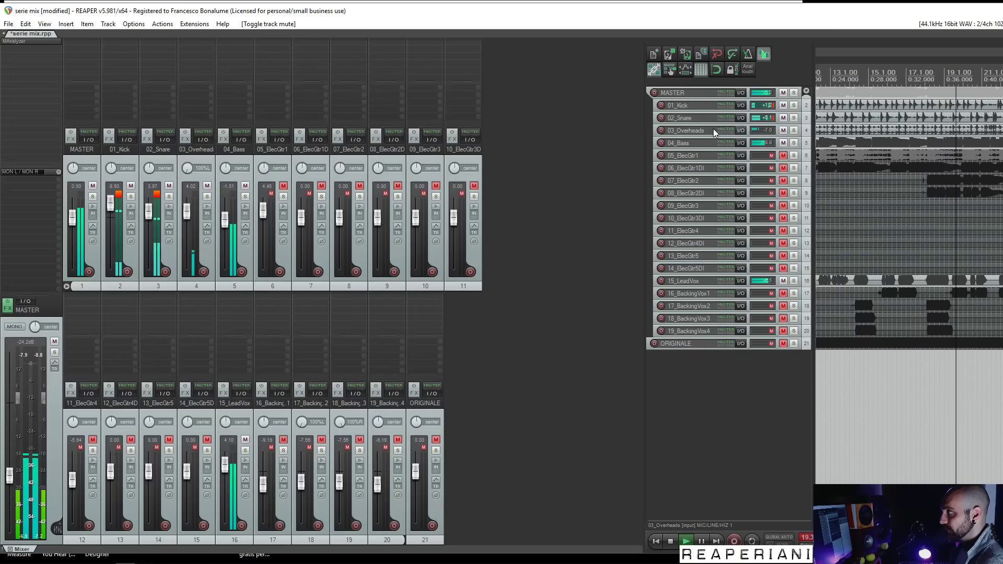
click(713, 129)
drag(186, 212, 189, 211)
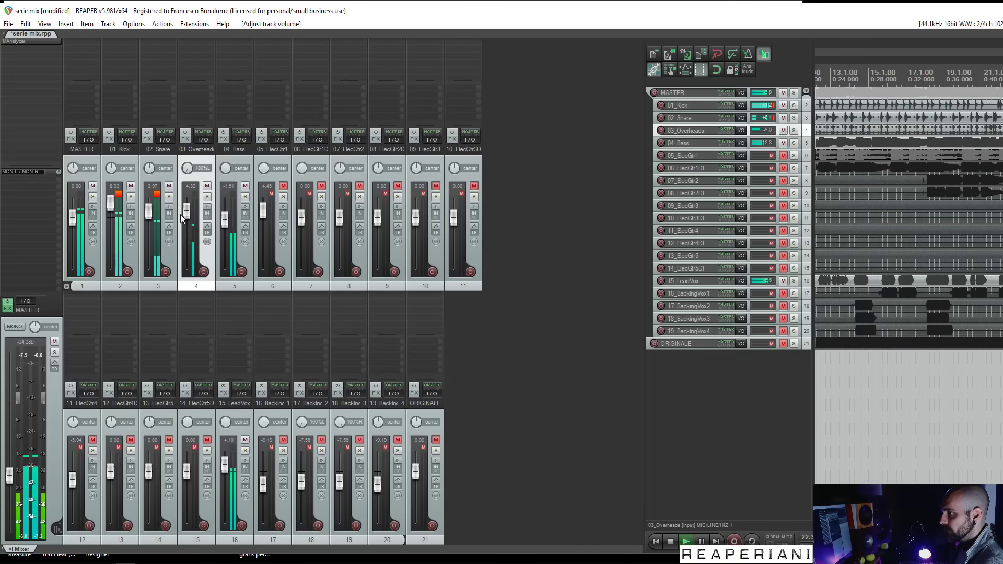
click(15, 327)
mouse_move(184, 219)
mouse_down()
mouse_move(190, 290)
mouse_move(187, 215)
mouse_up()
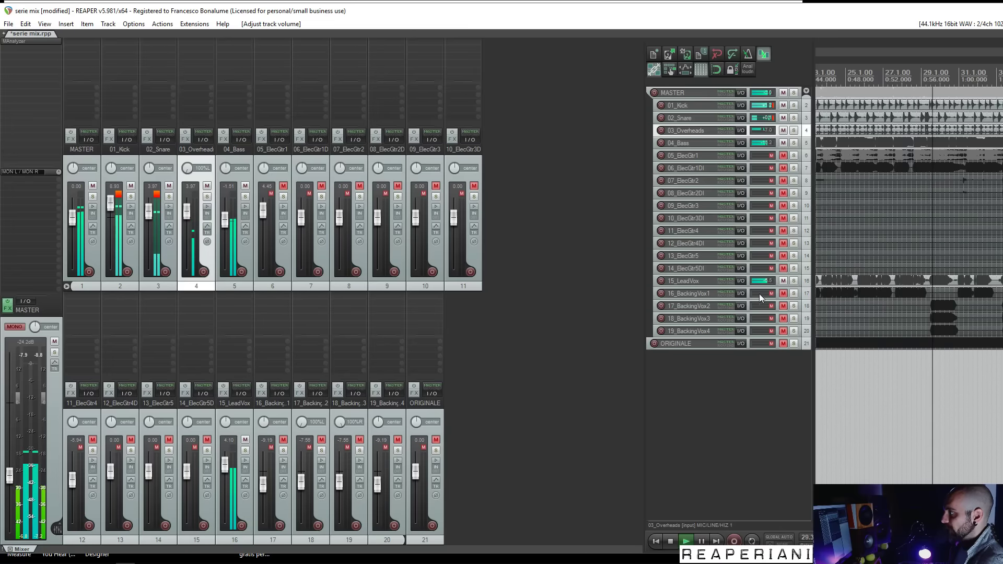
Add a new track below 15_LeadVox and name it VOCI DIETRO
click(685, 281)
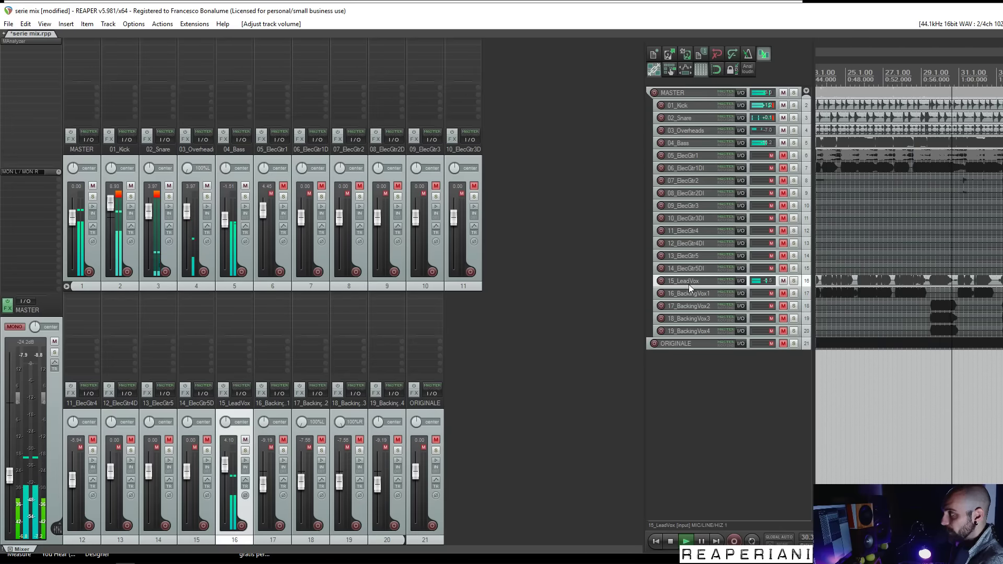
key(ctrl+t)
double_click(684, 293)
text(VO)
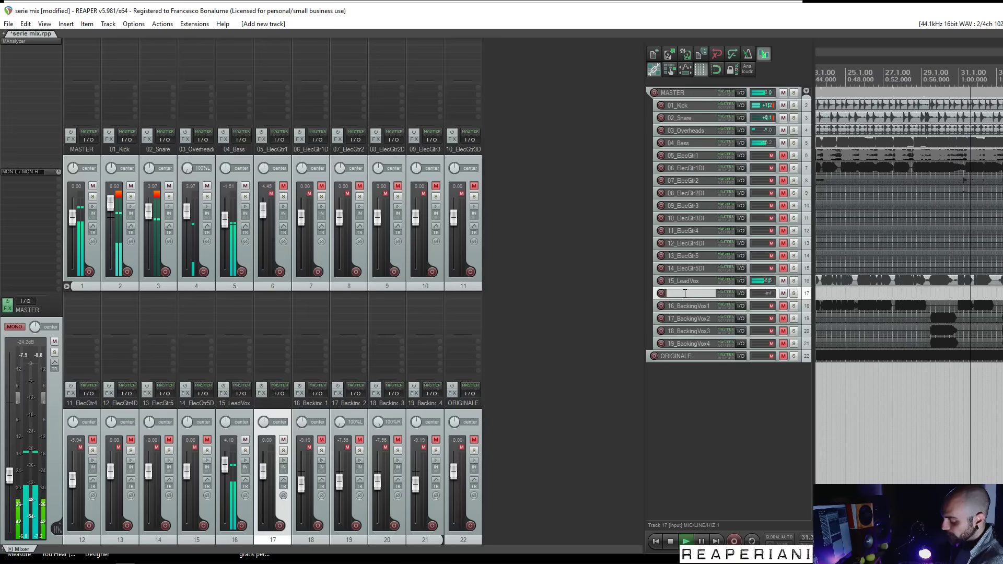
text(CI DIETRO)
key(Return)
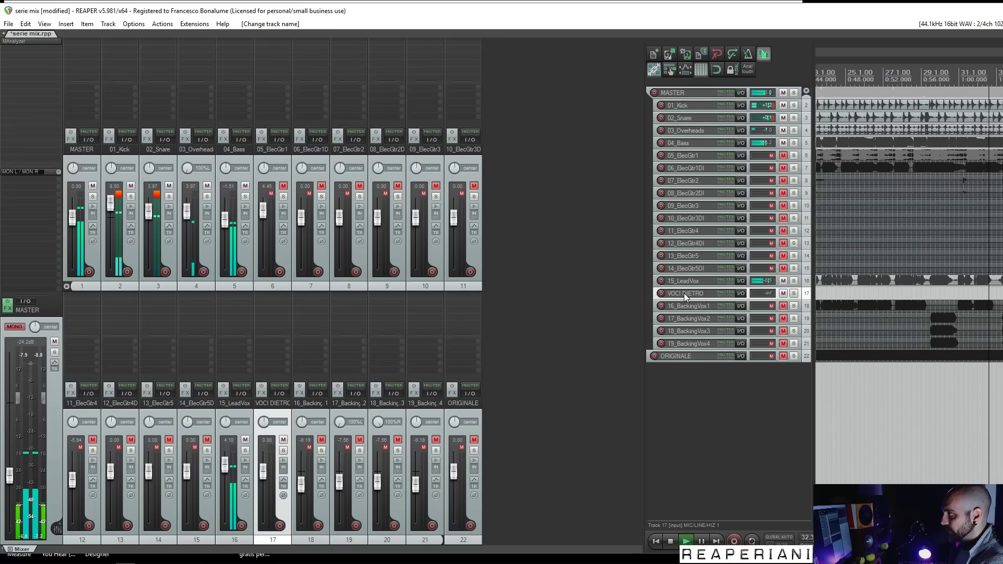
Nest the tracks 16_BackingVox1 through 19_BackingVox4 inside the VOCI DIETRO folder and unmute all four
click(686, 305)
shift+click(681, 343)
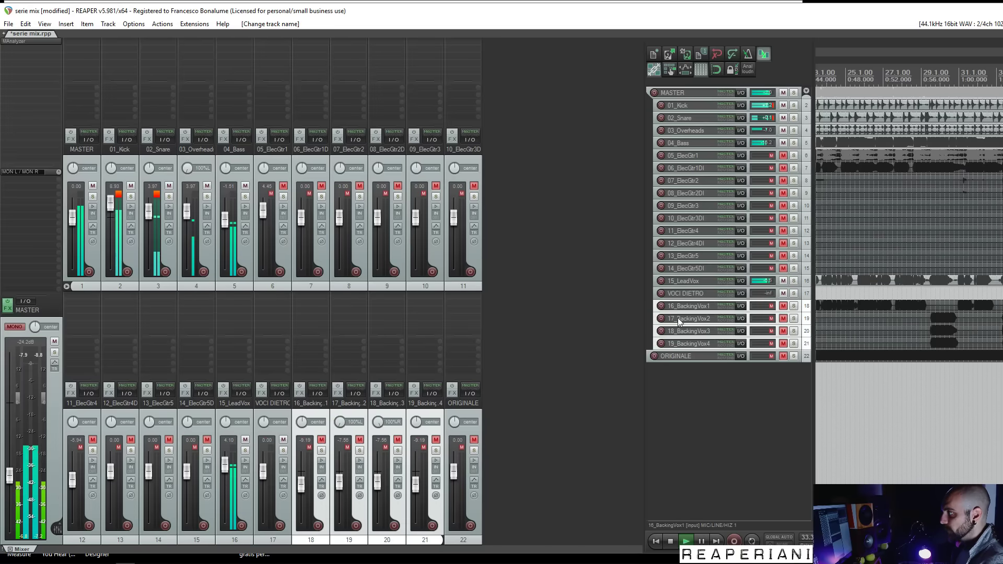
drag(682, 306, 683, 291)
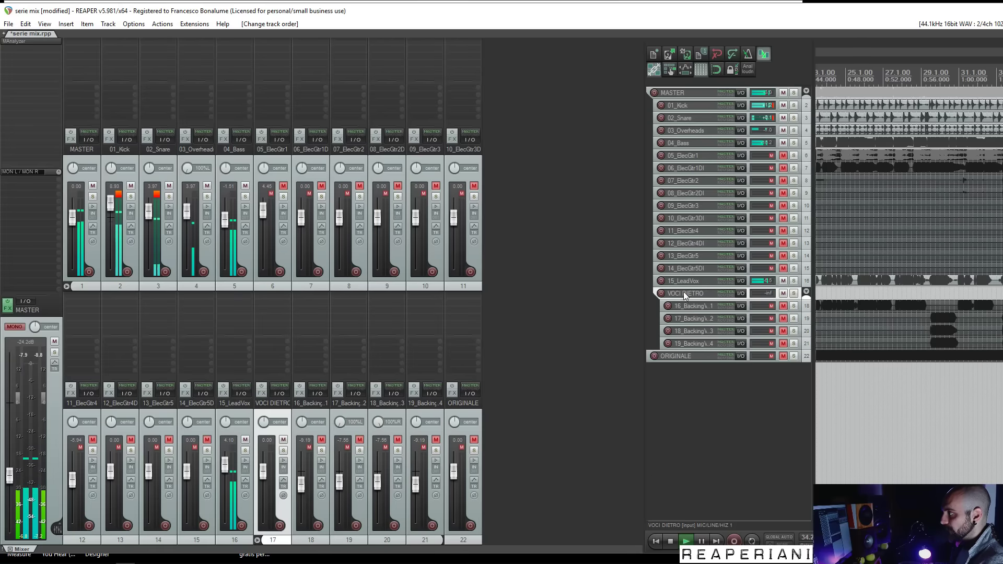
click(782, 306)
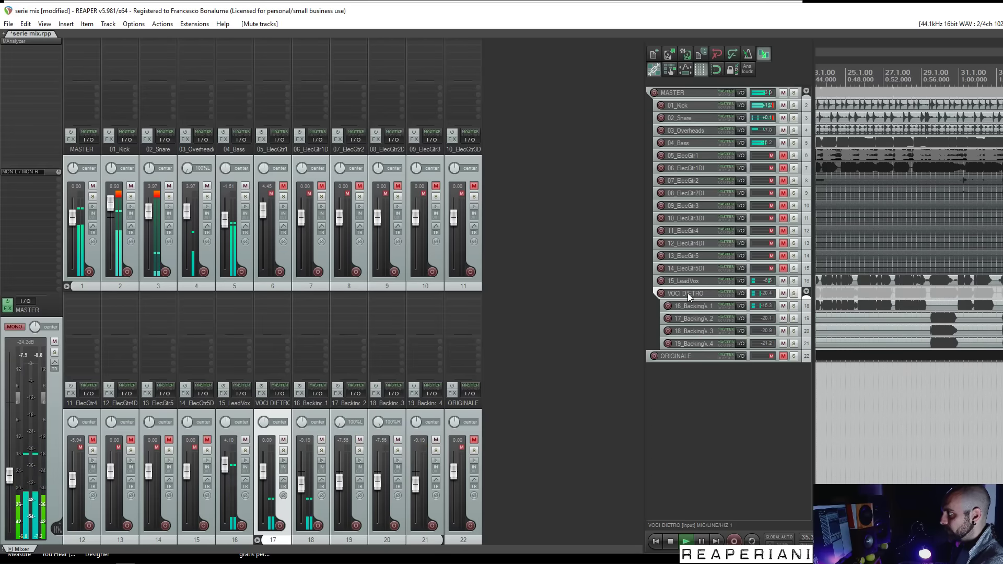
Lower VOCI DIETRO to about -4.9 dB and raise 17_BackingVox2 and 18_BackingVox3 together to about -2 dB
drag(264, 478, 263, 480)
click(354, 404)
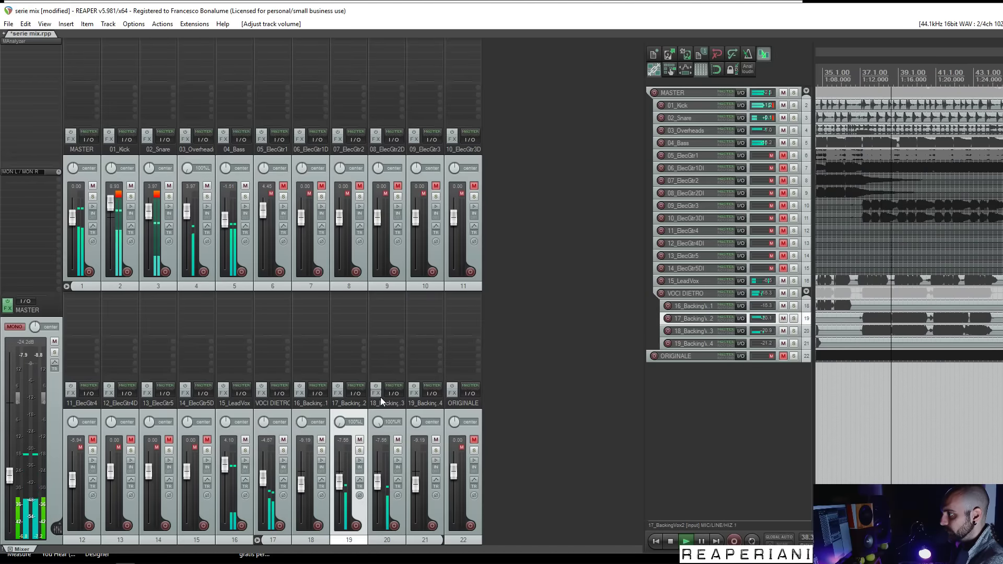
ctrl+click(380, 396)
ctrl+click(376, 406)
drag(375, 481, 376, 476)
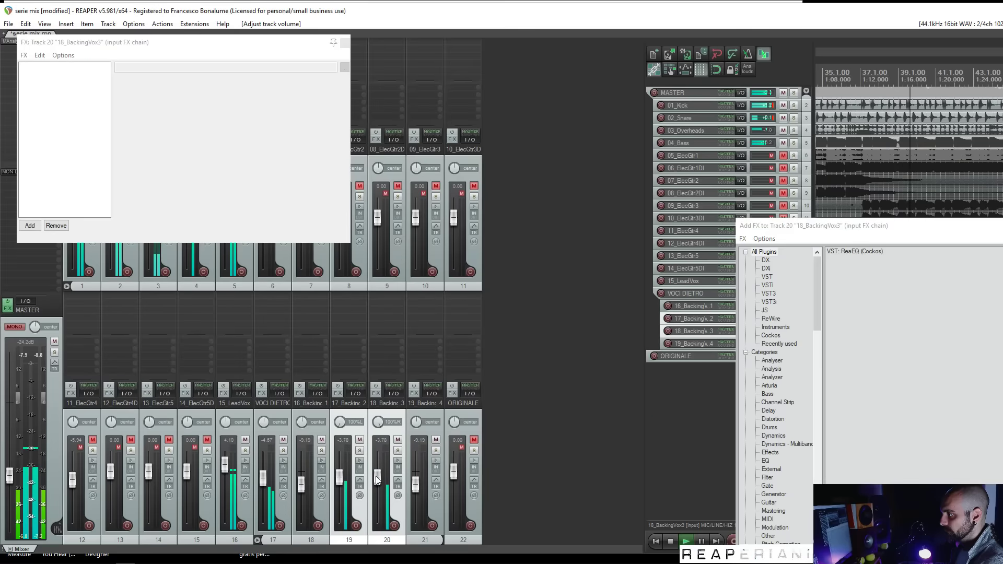
click(345, 45)
drag(1002, 225, 828, 252)
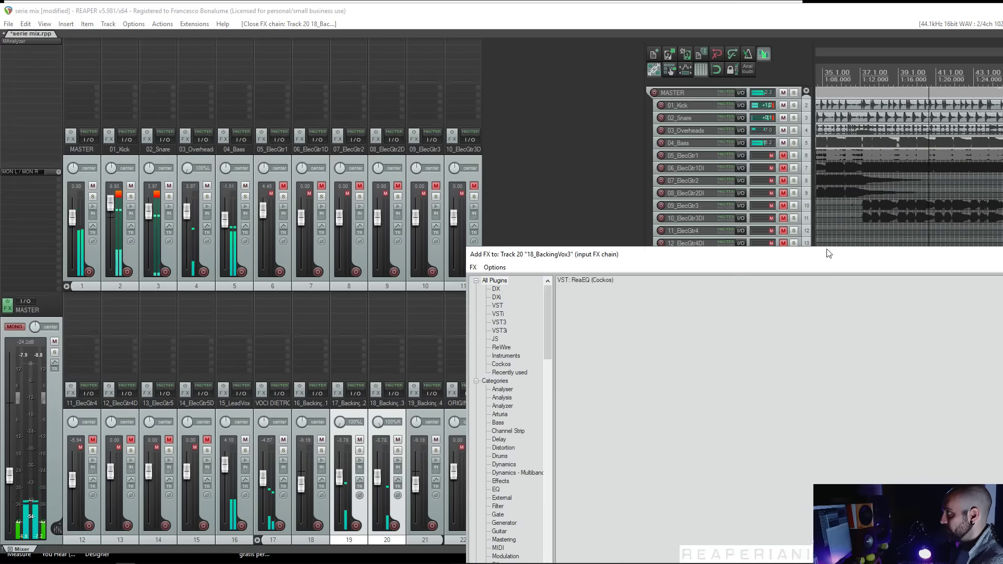
key(Escape)
drag(377, 488, 377, 477)
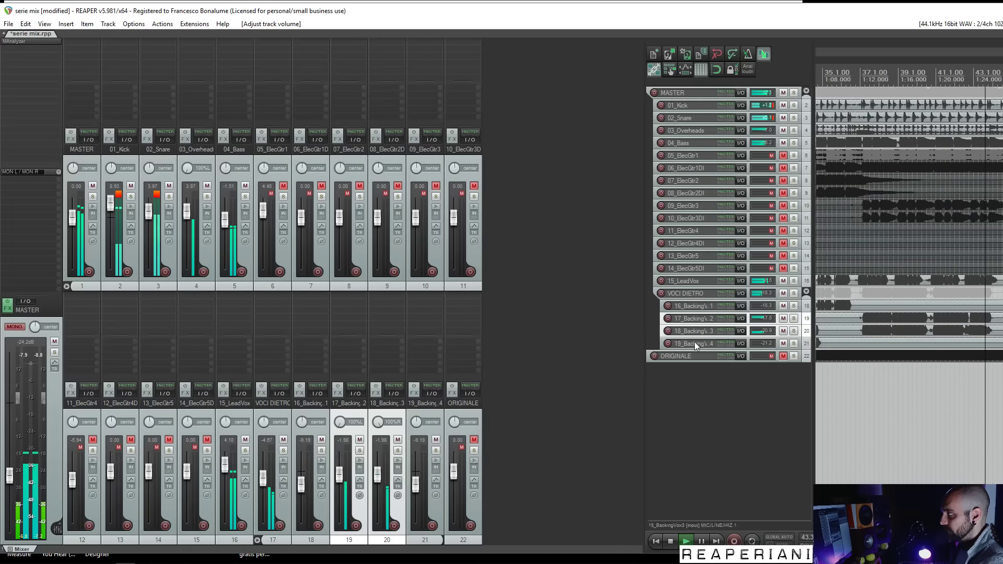
Raise 16_BackingVox1 to about -7.2 dB while listening to it against the lead vocal
scroll(932, 403, down, 2)
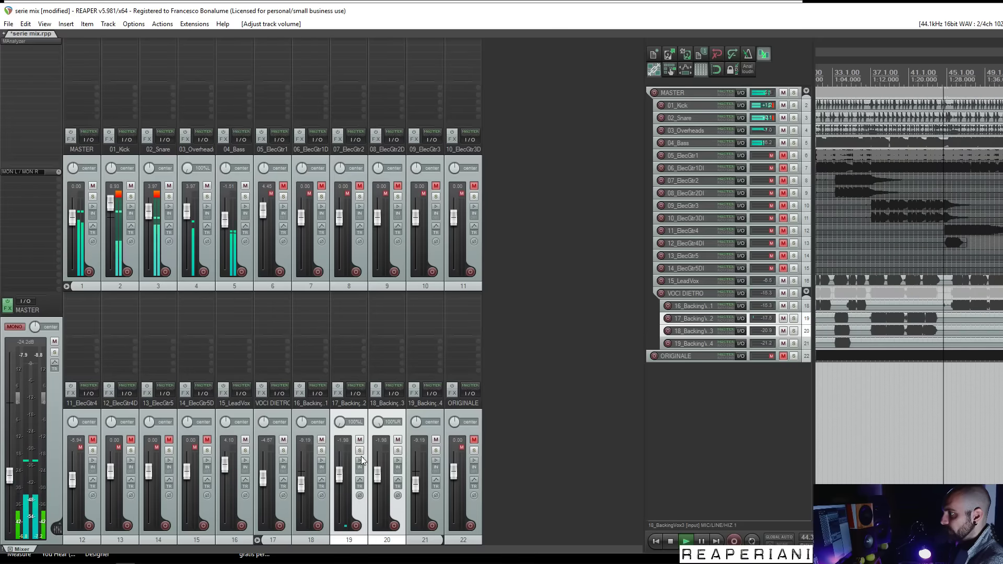
click(301, 483)
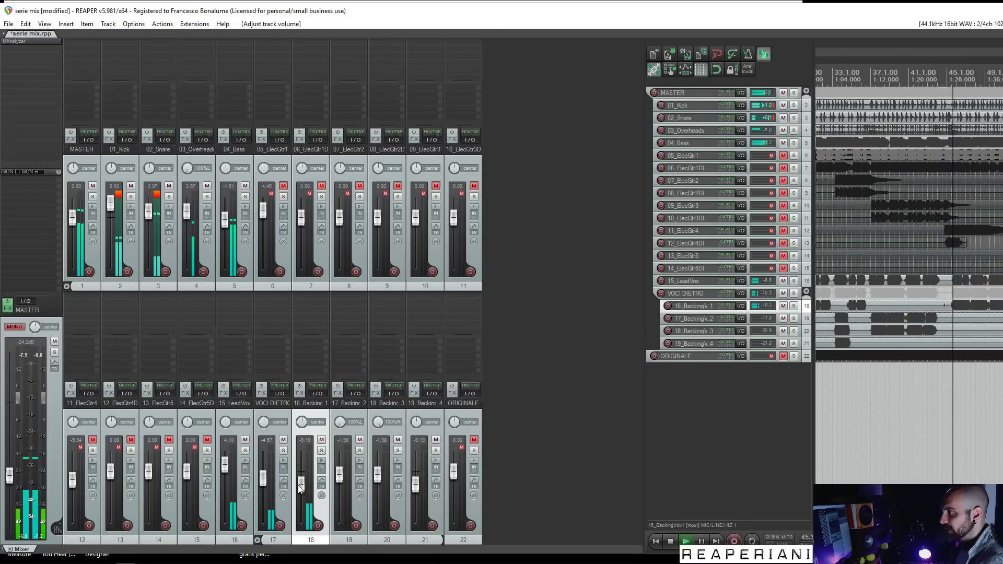
drag(300, 487, 298, 485)
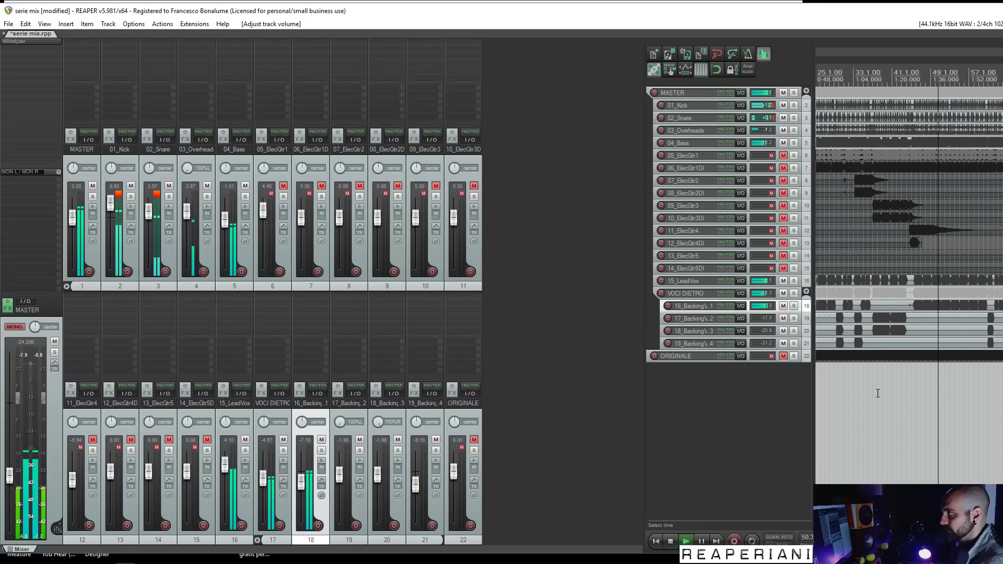
click(349, 404)
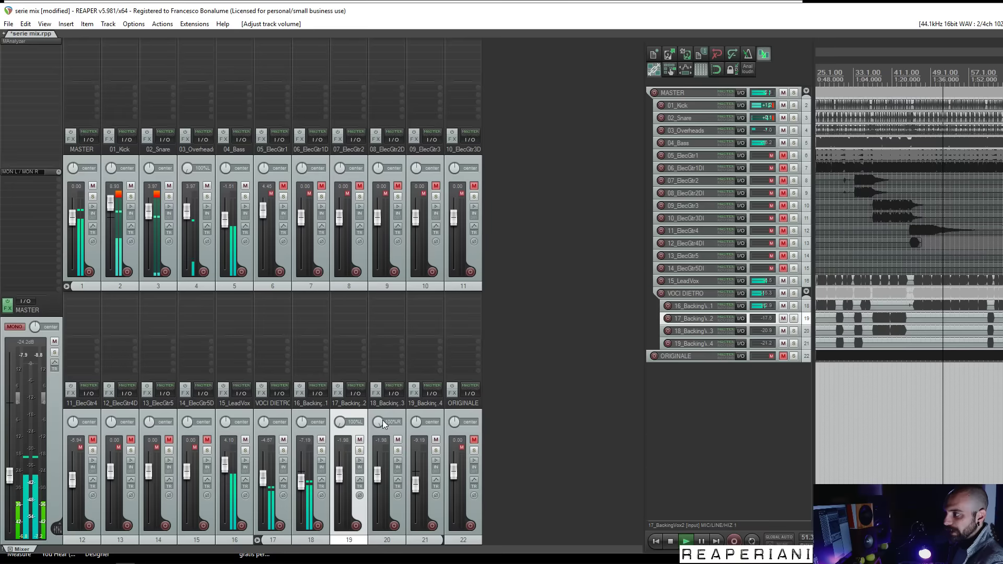
click(704, 331)
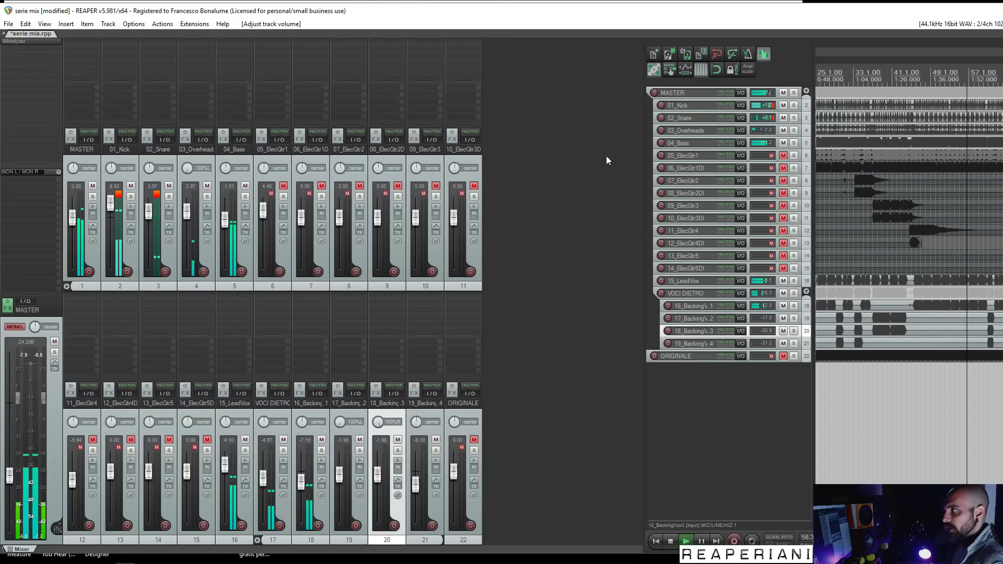
Stop playback, return the master channel volume to 0 dB and switch off its mono mode
key(space)
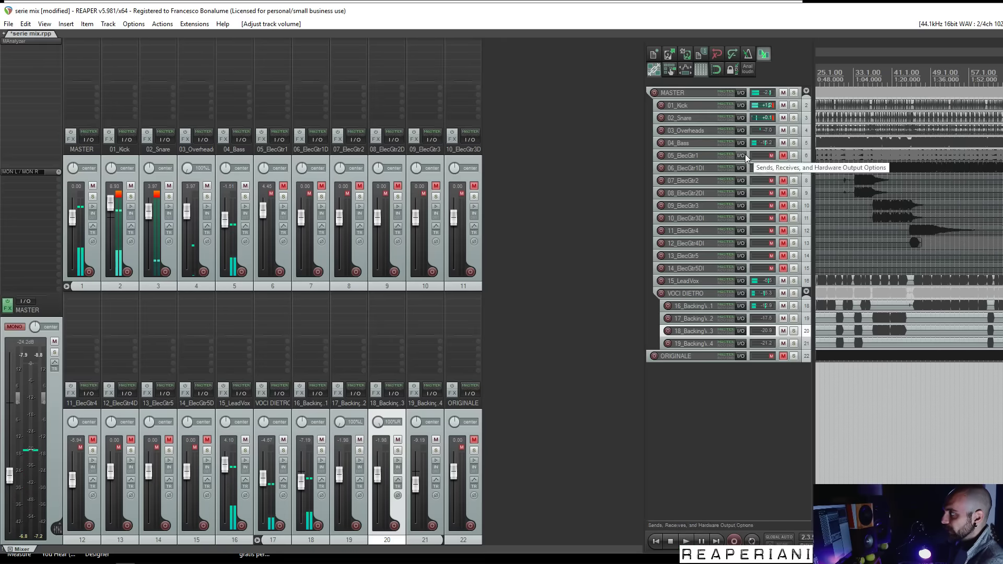
drag(13, 478, 9, 415)
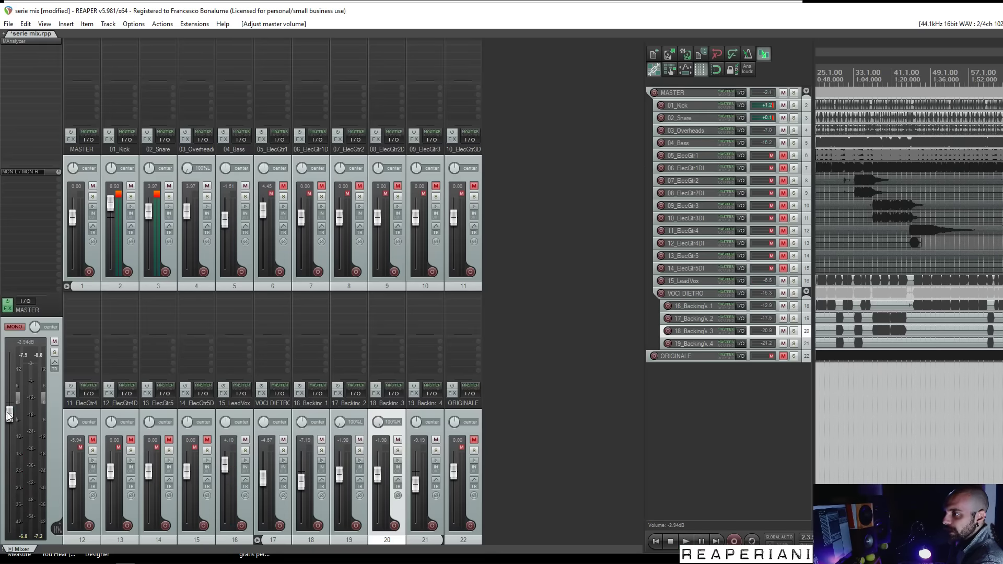
click(15, 328)
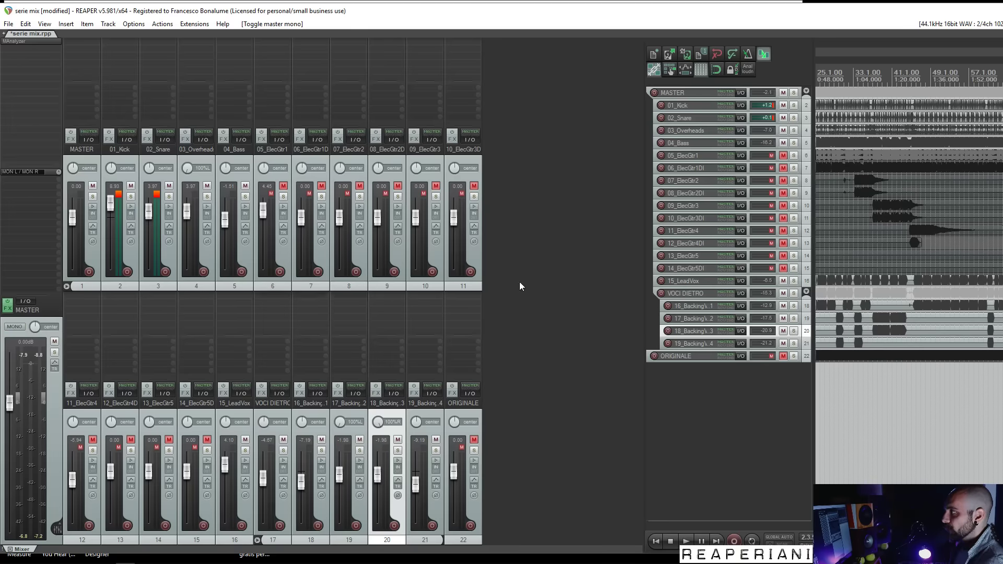
Unmute 05_ElecGtr1 and add a new track named CHITARRE below 04_Bass
click(785, 154)
click(692, 144)
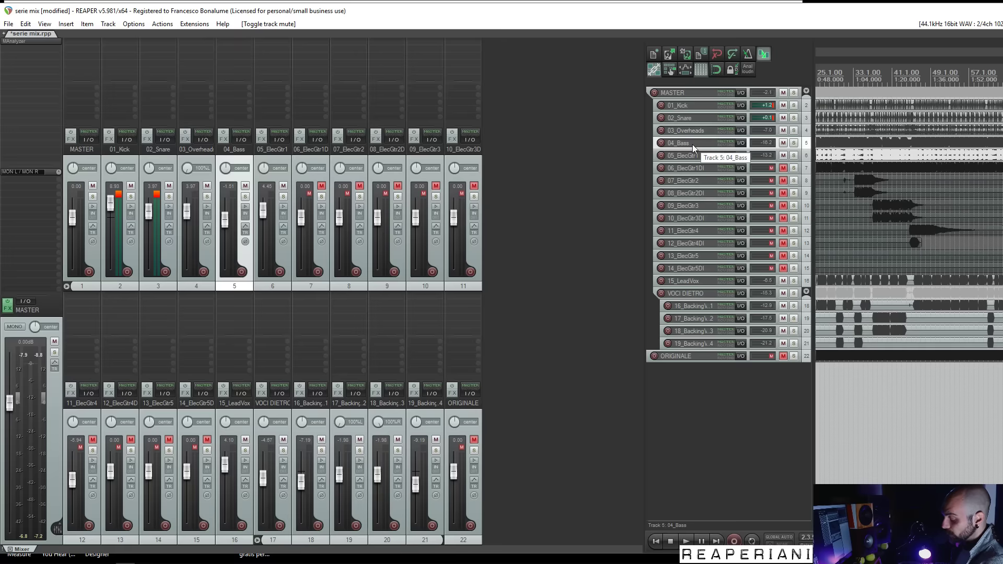
key(ctrl+t)
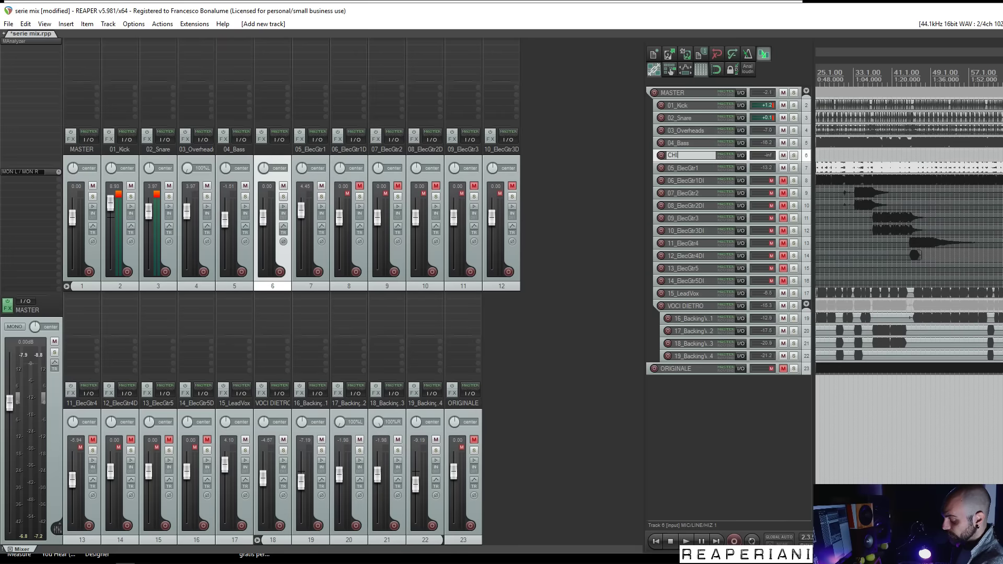
key(Return)
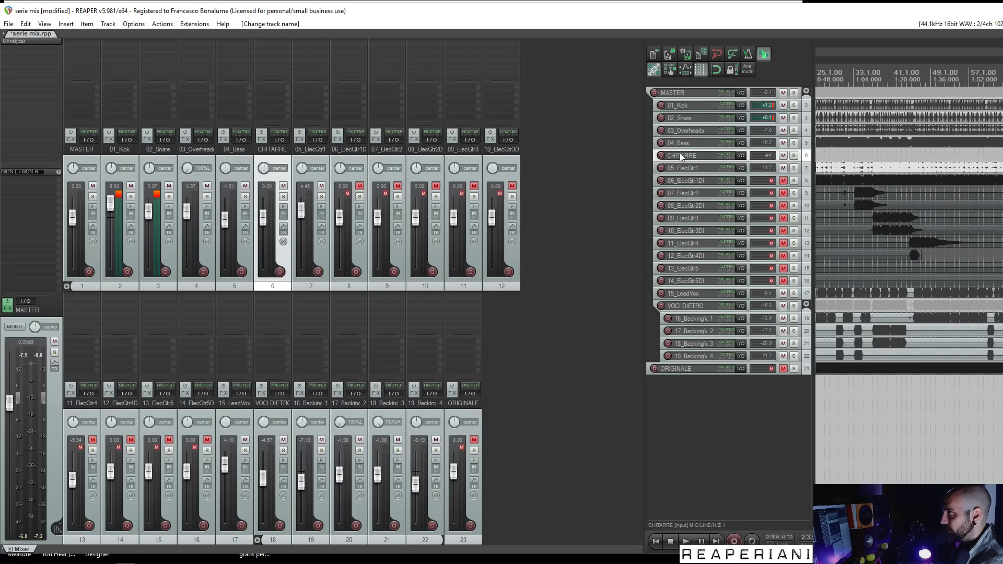
Nest all guitar tracks from 05_ElecGtr1 through 14_ElecGtr5DI inside the CHITARRE folder
click(685, 168)
shift+click(696, 281)
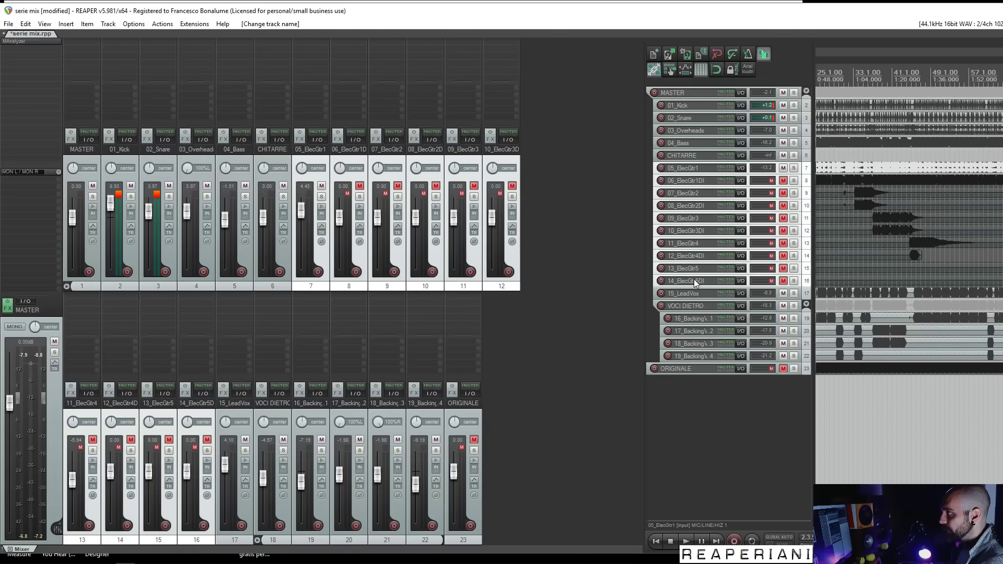
drag(697, 157, 695, 156)
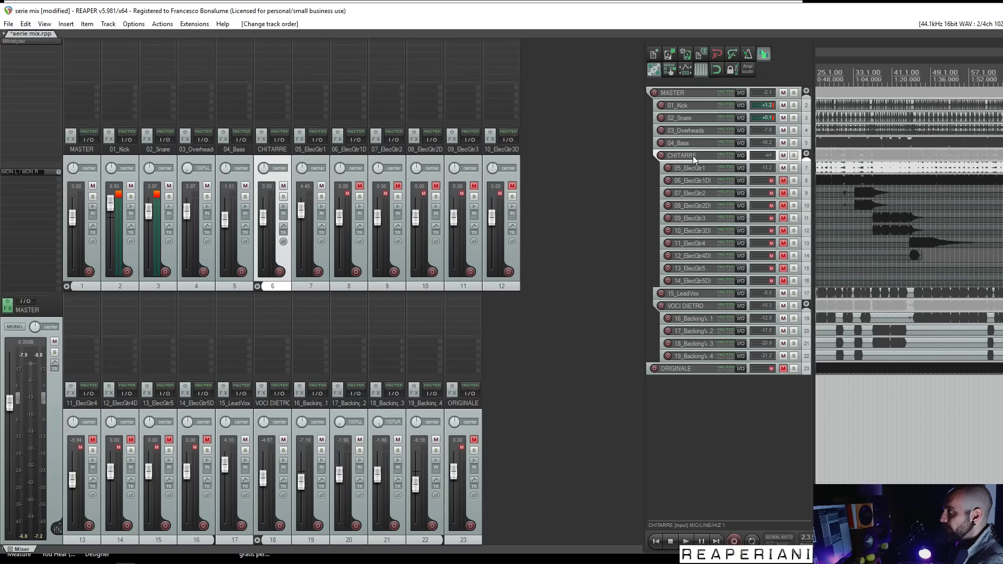
Play from about bar 32 and compare 05_ElecGtr1 with 06_ElecGtr1DI in exclusive solo, ending with the CHITARRE folder soloed
click(848, 157)
key(space)
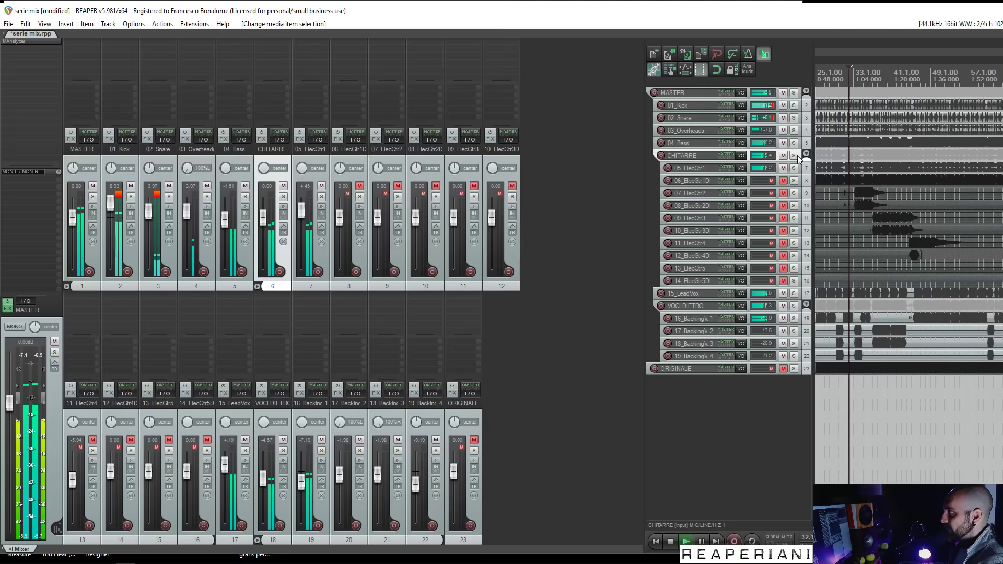
click(794, 155)
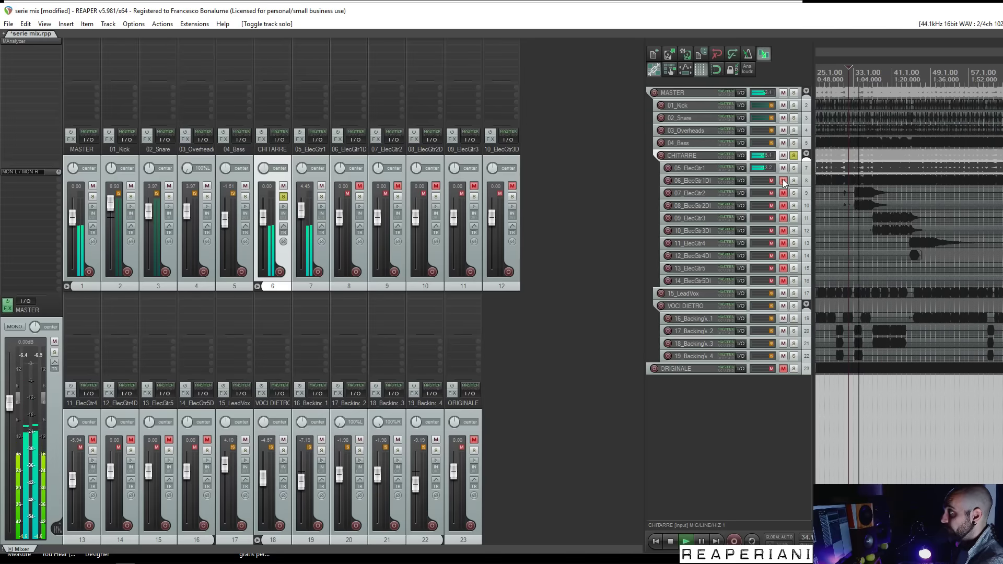
ctrl+click(793, 168)
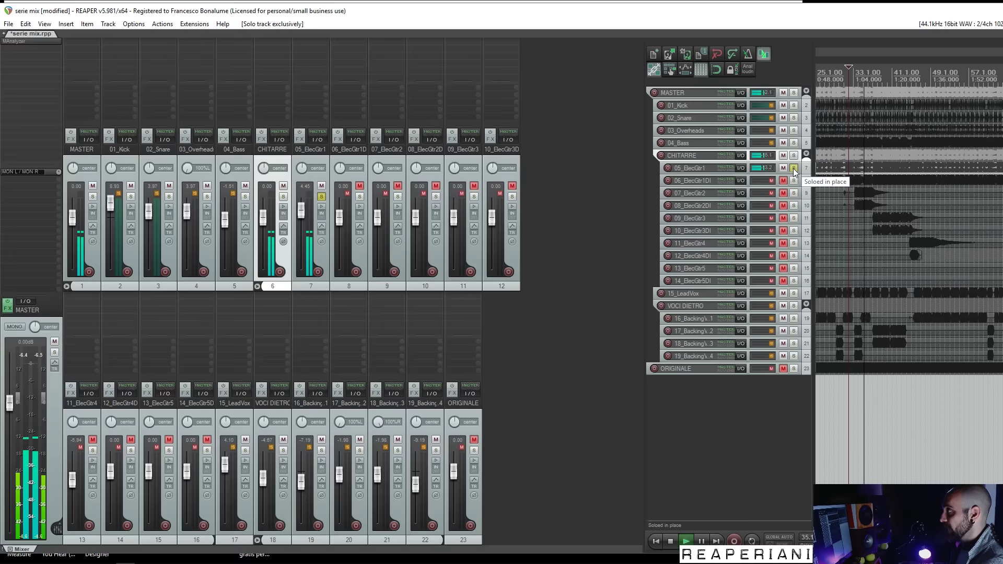
ctrl+click(795, 180)
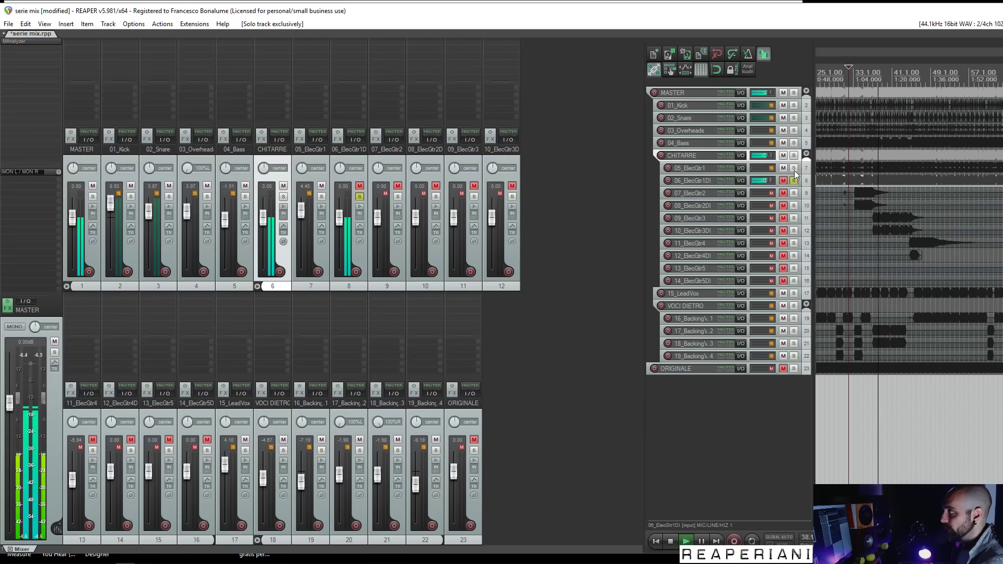
ctrl+click(793, 168)
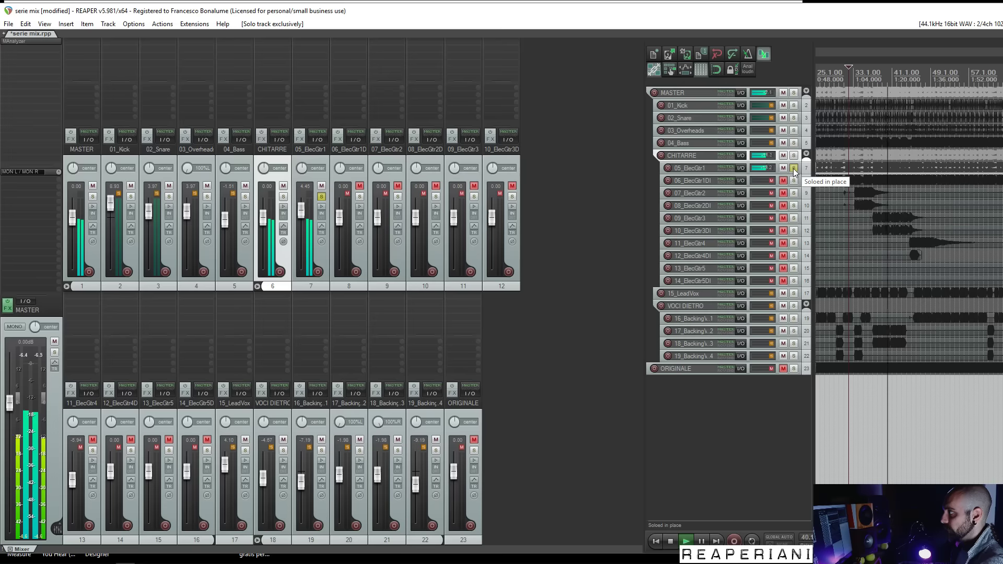
click(793, 169)
click(793, 155)
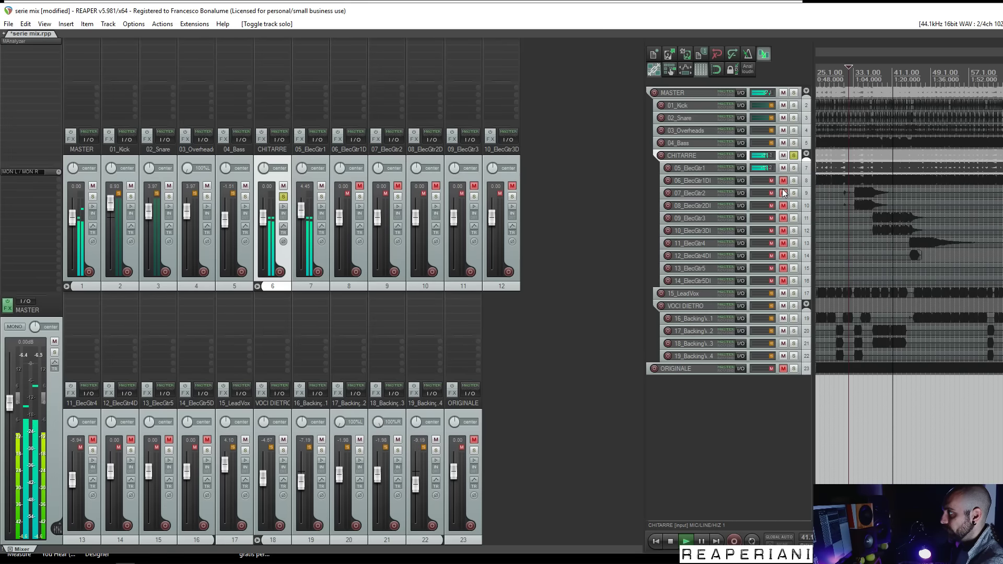
Unmute 07_ElecGtr2, 09_ElecGtr3, 11_ElecGtr4 and 13_ElecGtr5, leaving the DI guitar tracks muted
click(784, 193)
click(783, 217)
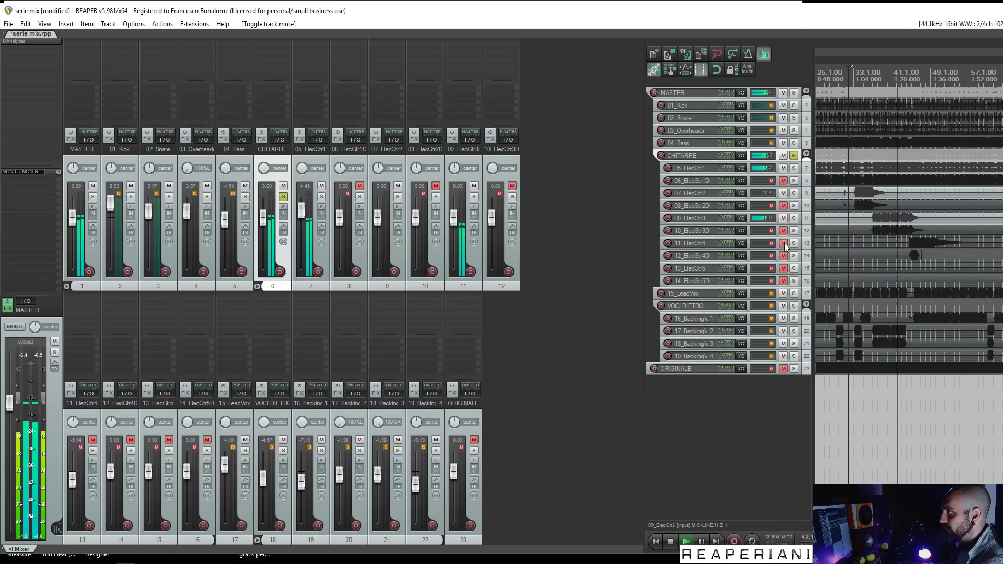
click(784, 243)
click(784, 268)
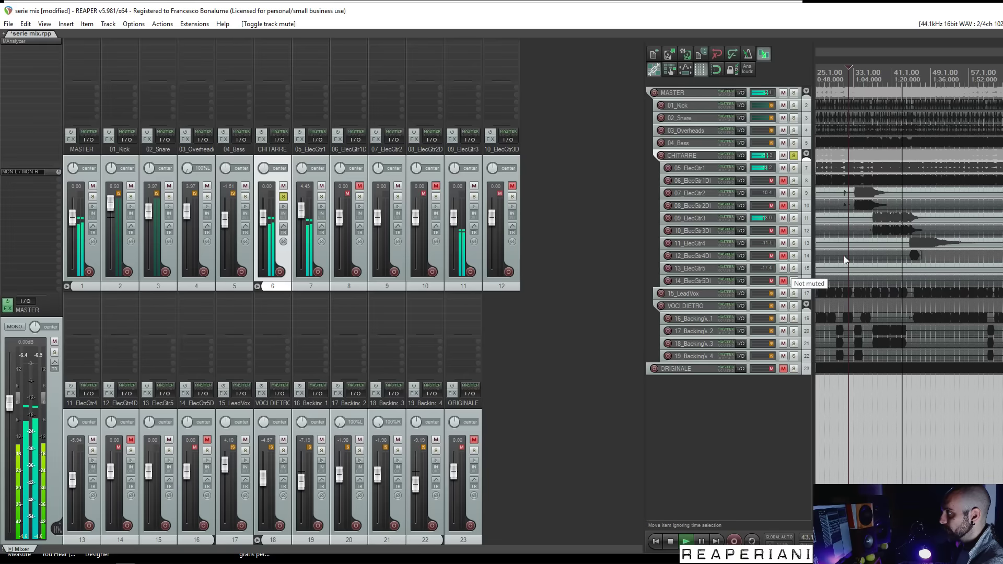
Restart playback with the master channel in mono at about -14.6 dB and take CHITARRE out of solo
key(space)
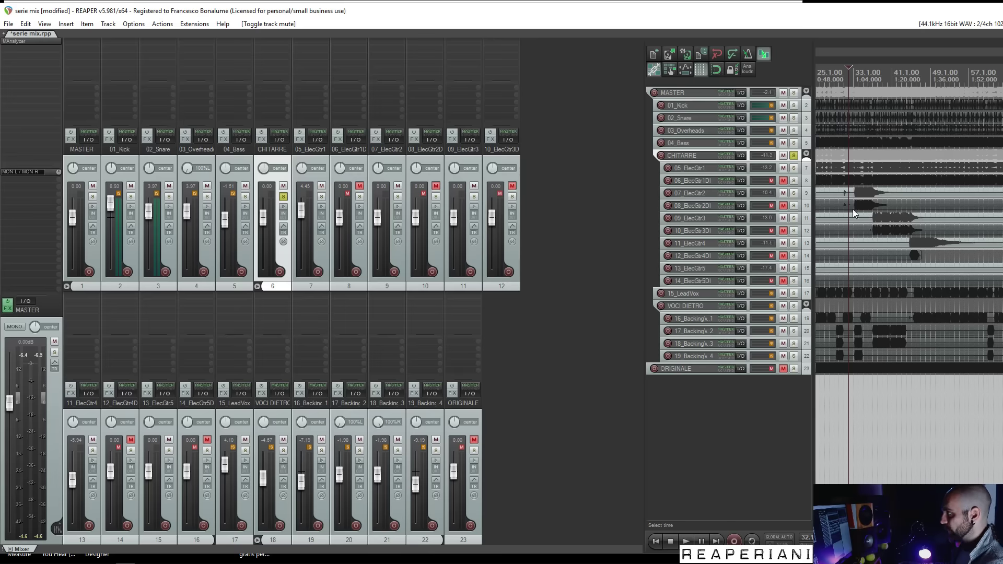
key(space)
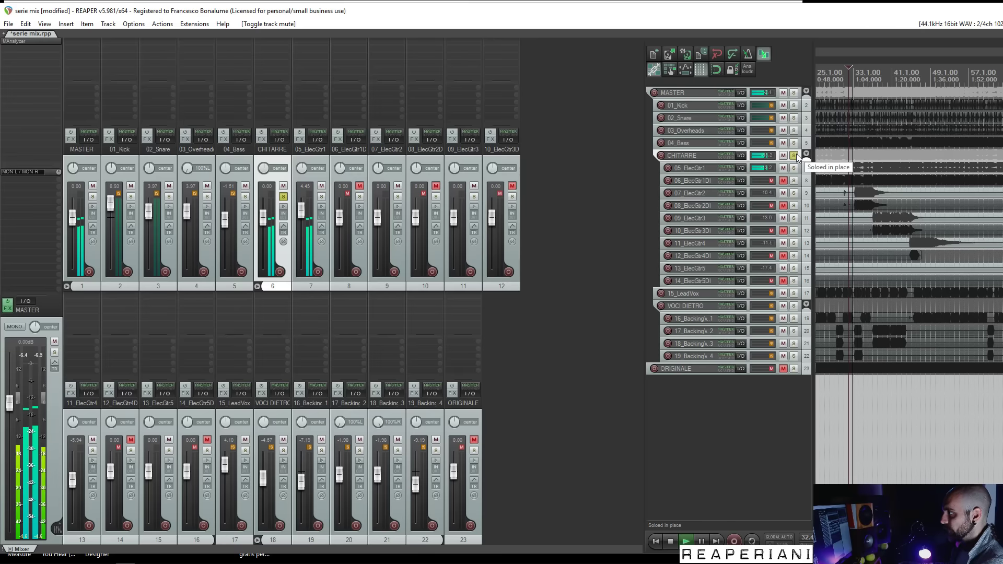
key(space)
key(space)
drag(10, 396, 6, 462)
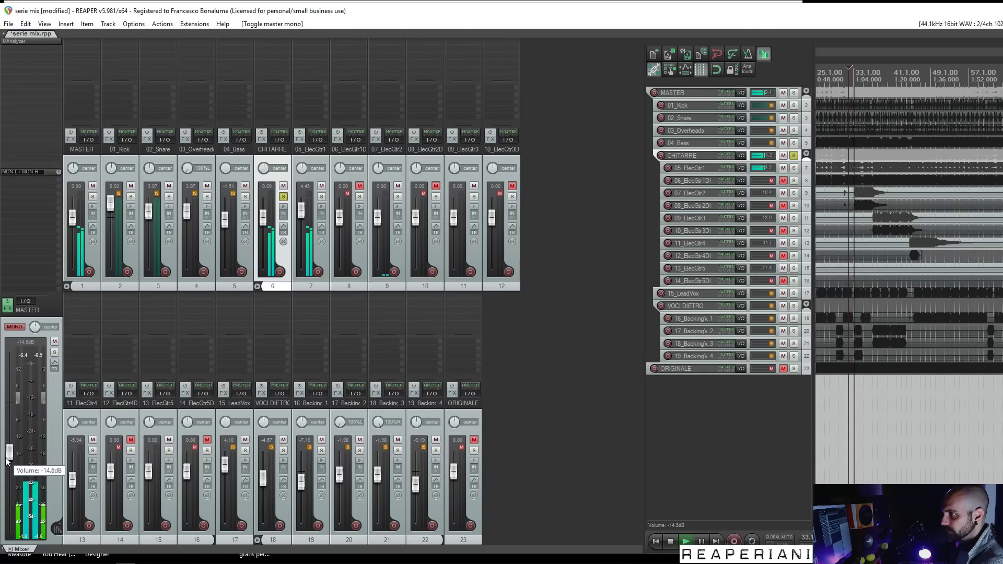
click(794, 157)
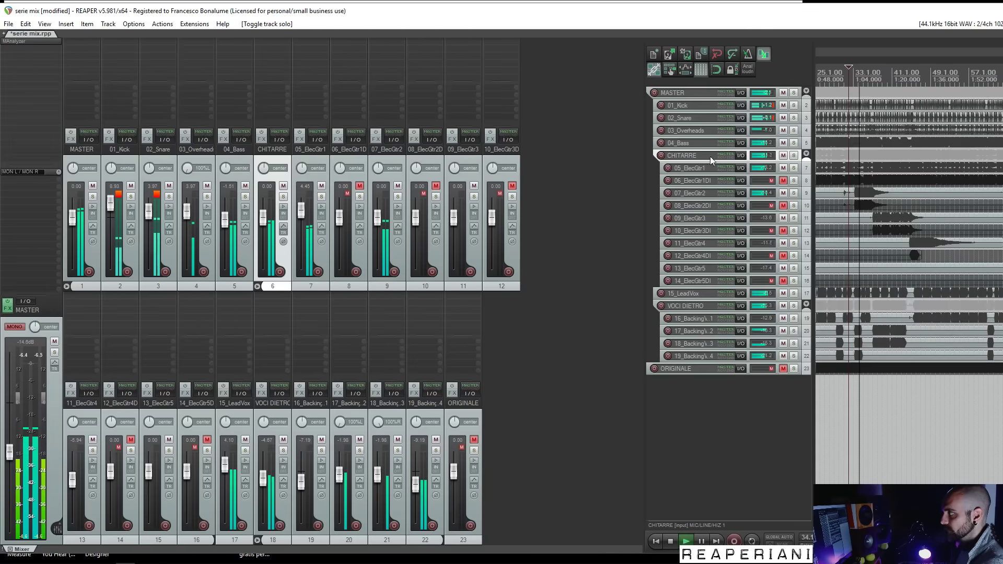
Balance the guitars during playback, setting 07_ElecGtr2 to -1.41 dB and the CHITARRE folder to -3.19 dB
drag(262, 224, 262, 224)
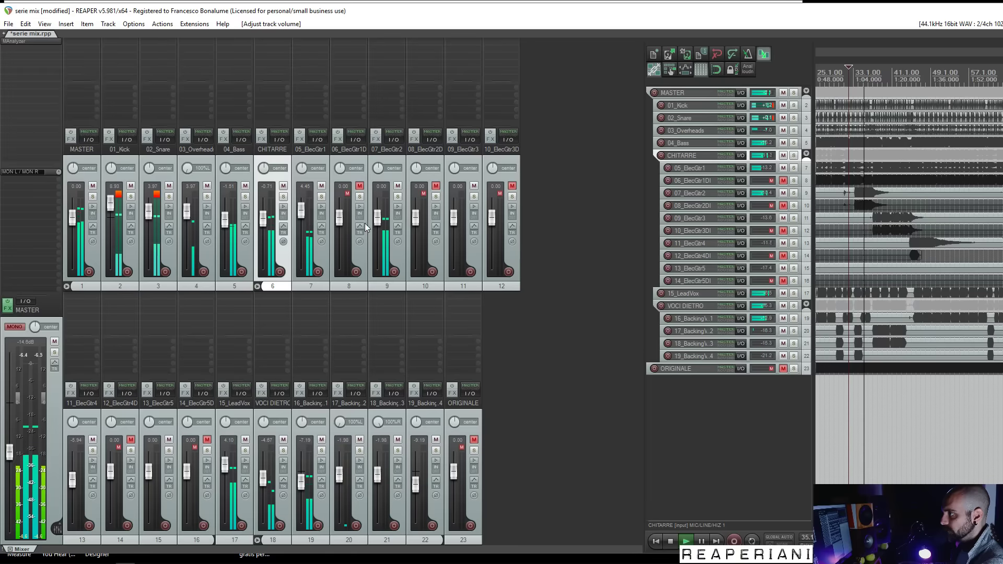
drag(377, 217, 377, 226)
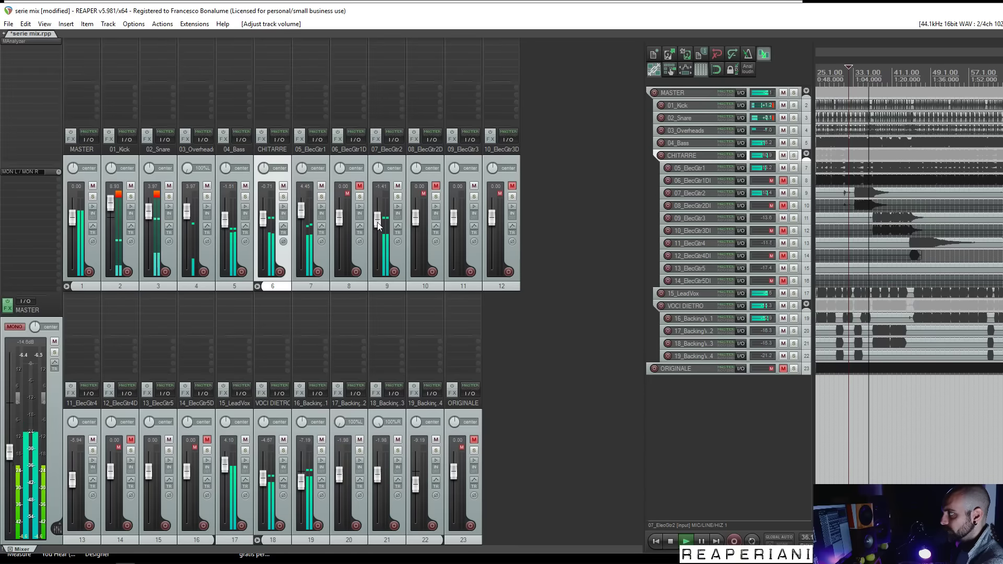
click(683, 196)
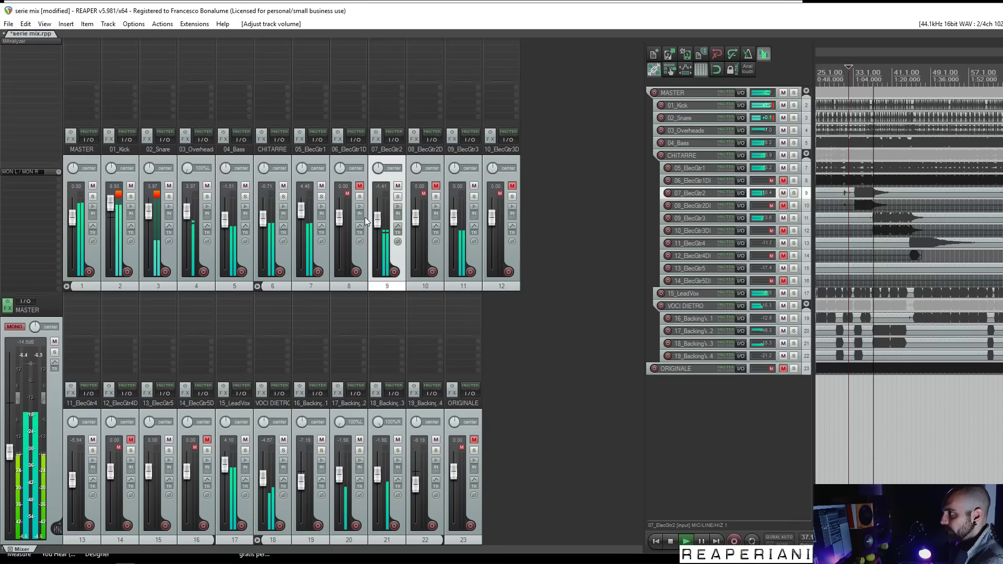
drag(263, 222, 267, 226)
Switch the master channel from mono back to stereo and reset its volume to 0.00 dB
click(14, 326)
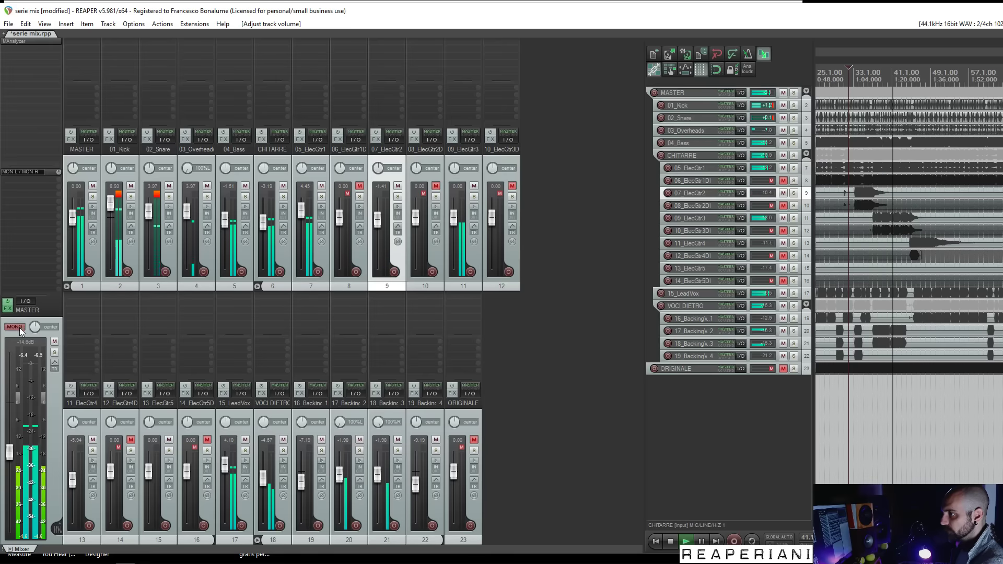
double_click(10, 453)
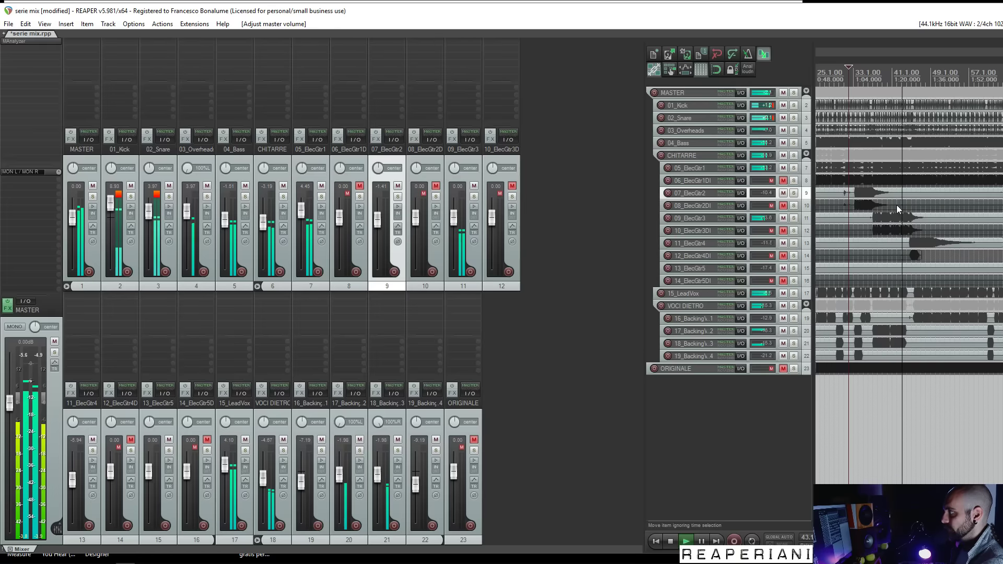
scroll(893, 206, down, 2)
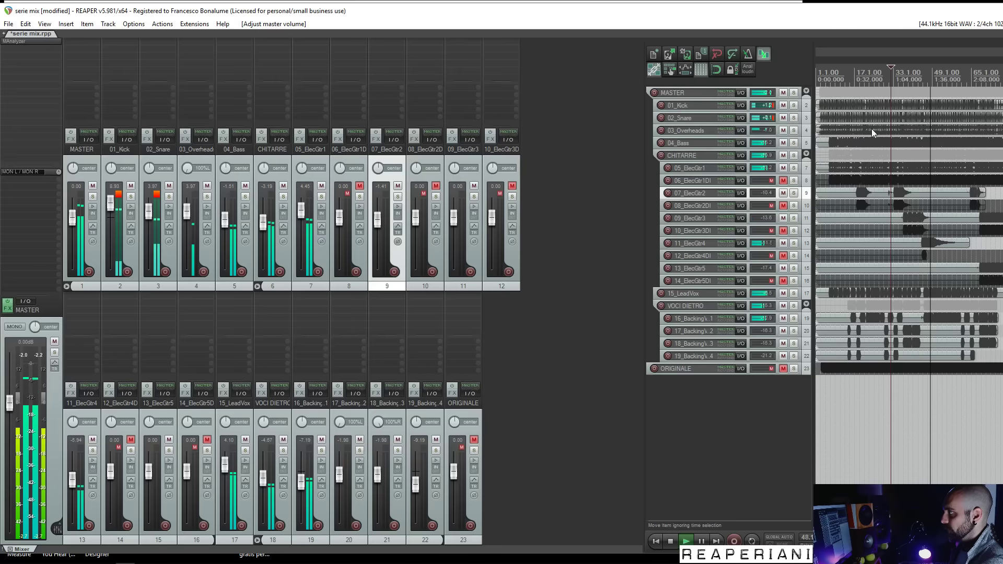
Solo 01_Kick and play it from about bar 5
click(834, 79)
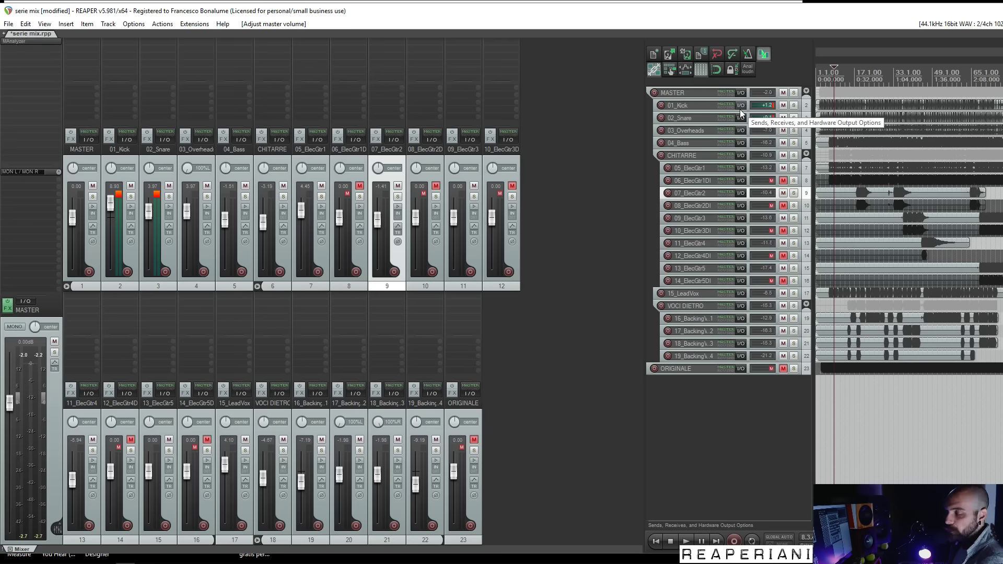
click(828, 69)
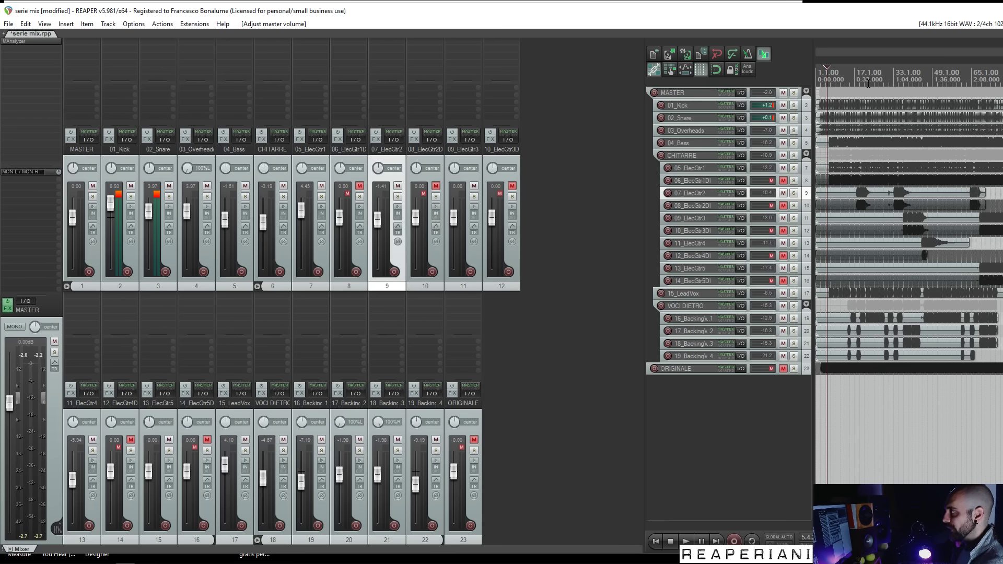
click(795, 106)
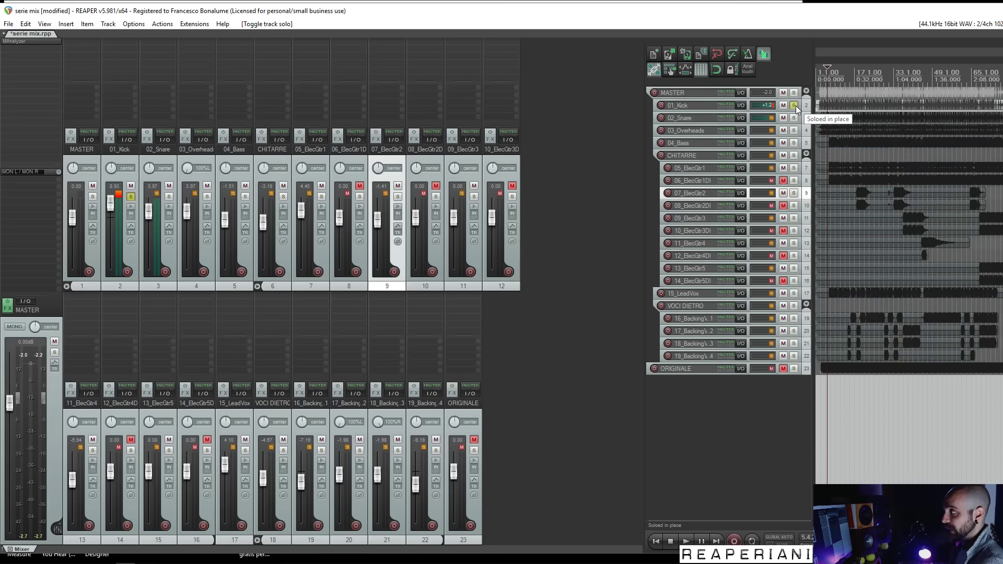
key(space)
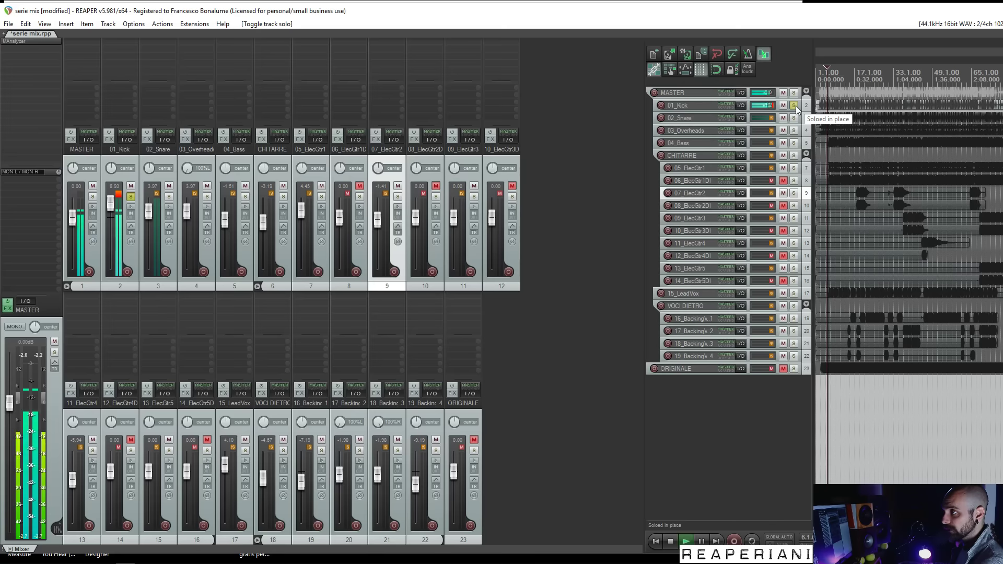
Try DD Channel2 as an insert on 01_Kick and move its window clear of the first mixer channels
double_click(124, 41)
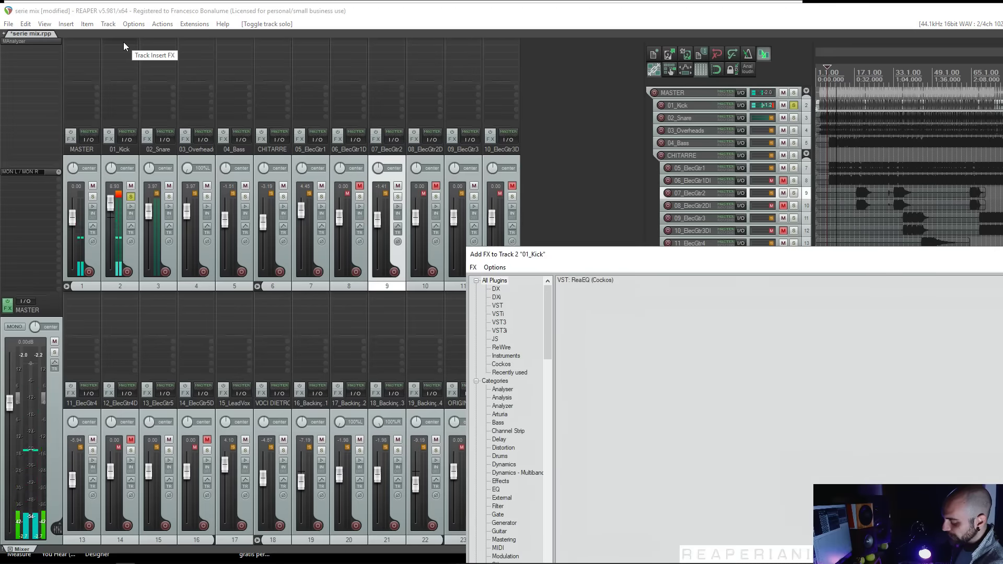
text(dd cha)
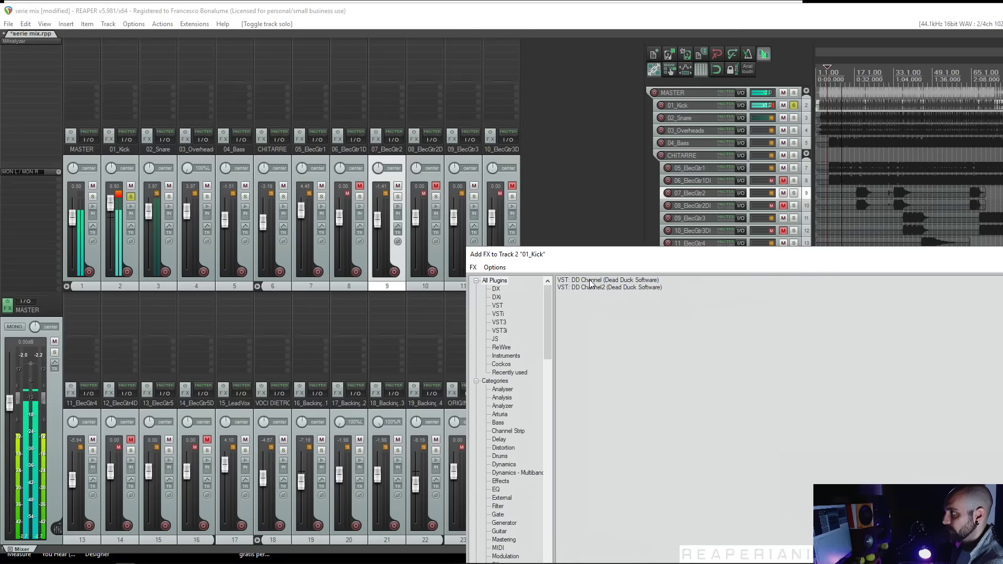
double_click(593, 287)
drag(227, 46, 604, 56)
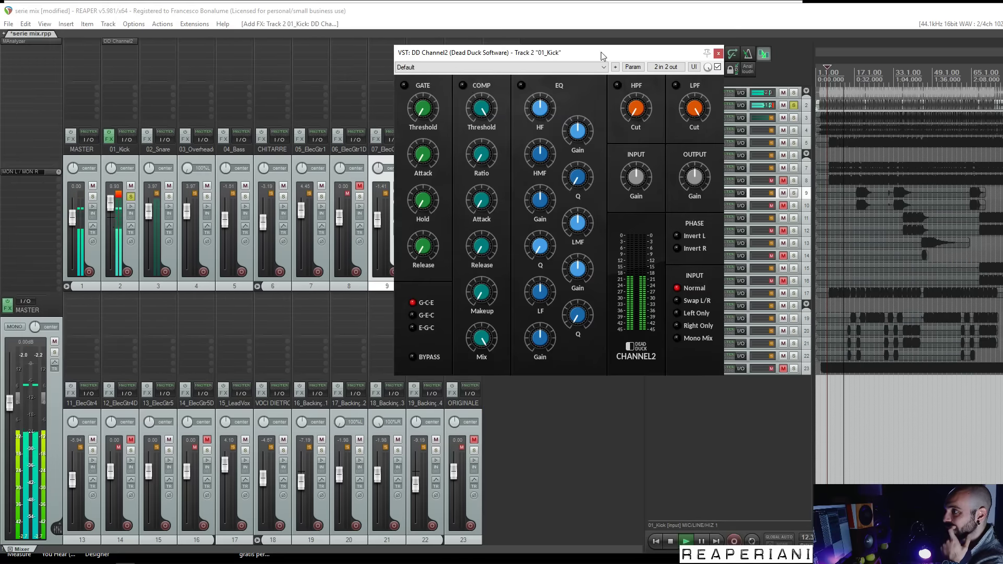
Try DD Channel2's gate on 01_Kick with a longer release, compare it switched off, and remove the plug-in
click(404, 86)
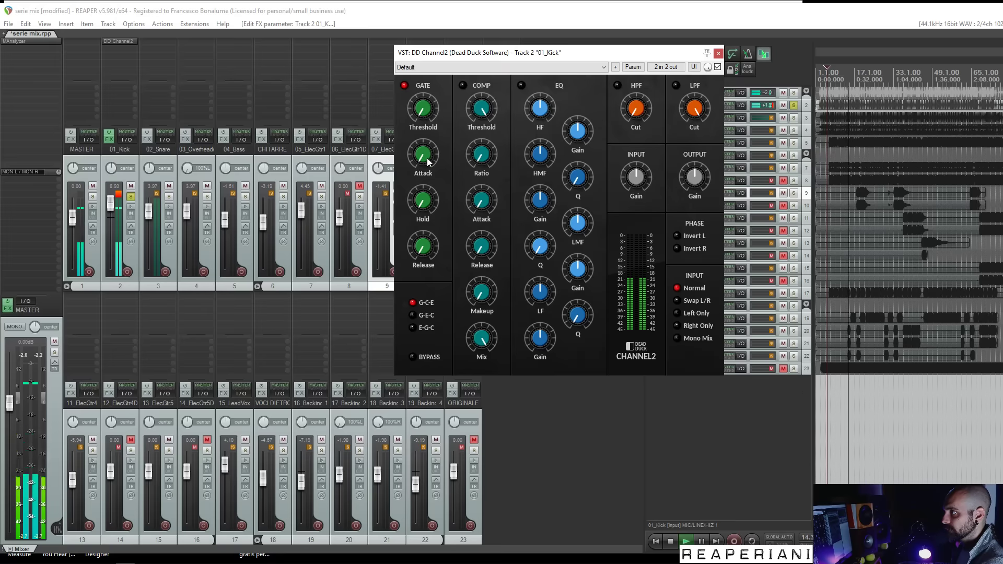
mouse_move(423, 157)
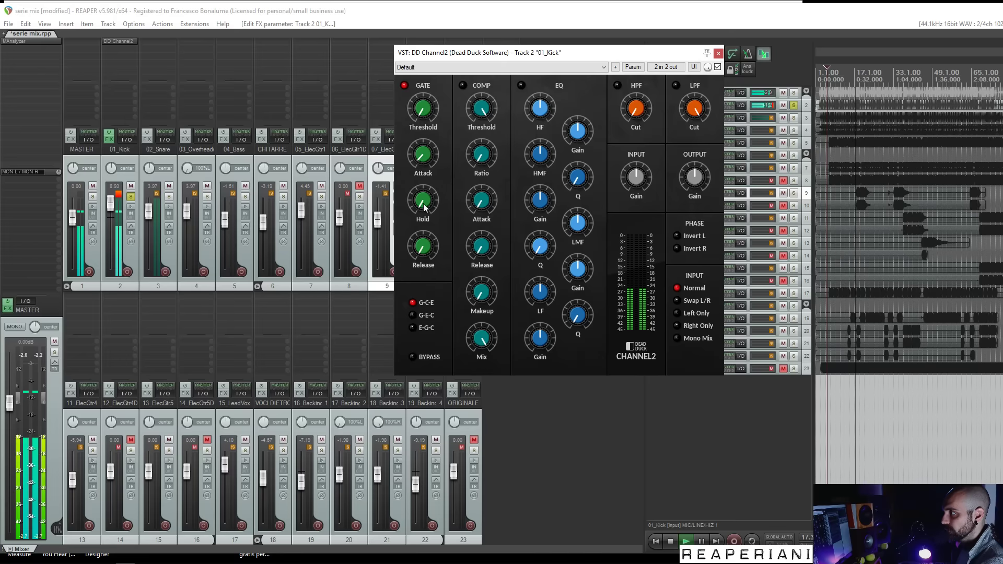
mouse_move(424, 240)
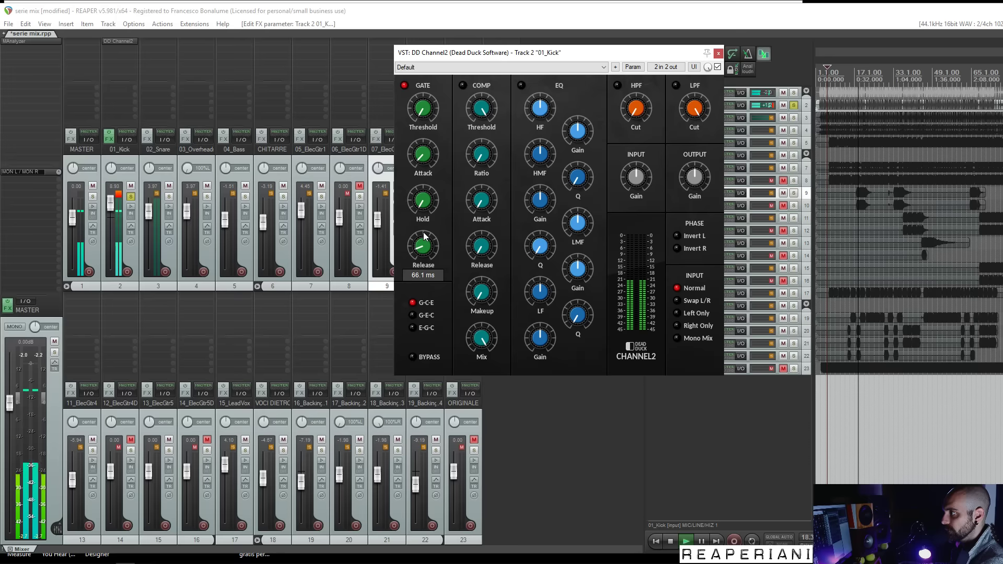
drag(424, 232, 424, 225)
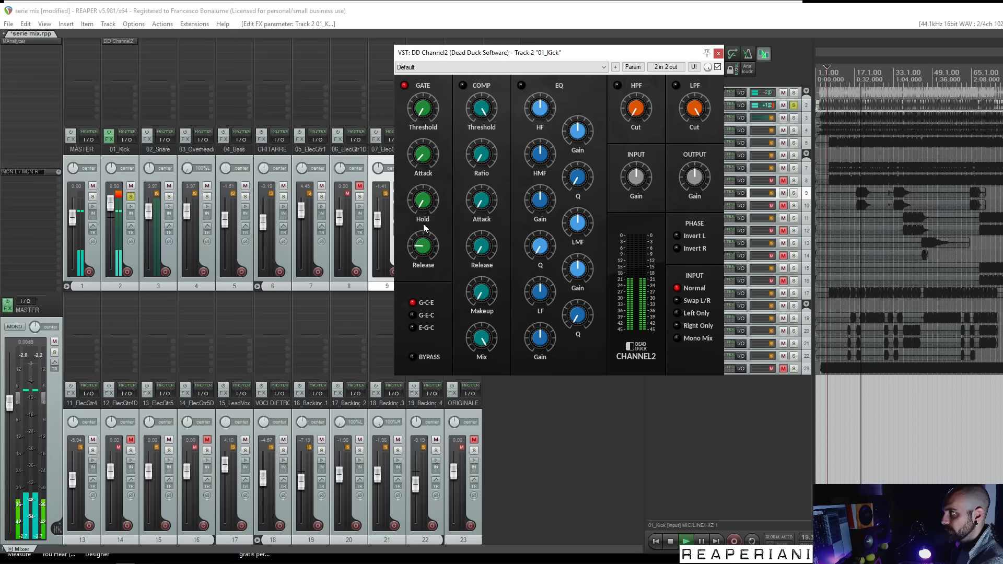
click(405, 86)
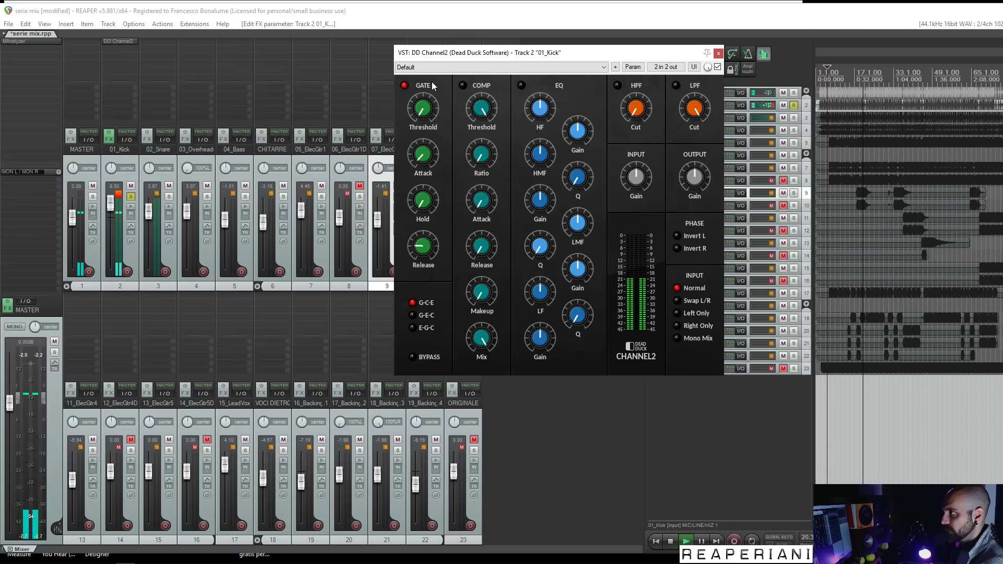
click(405, 85)
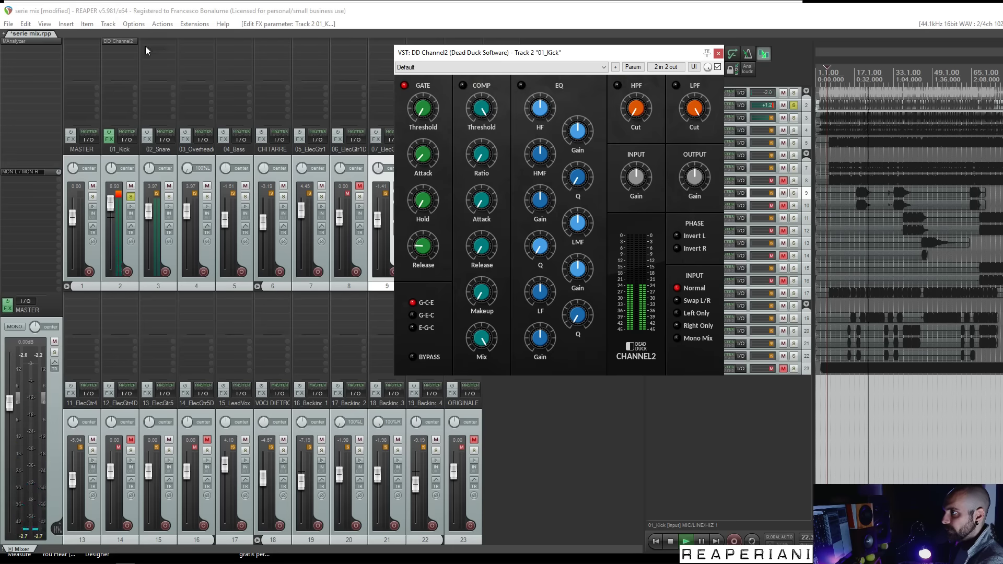
alt+click(116, 44)
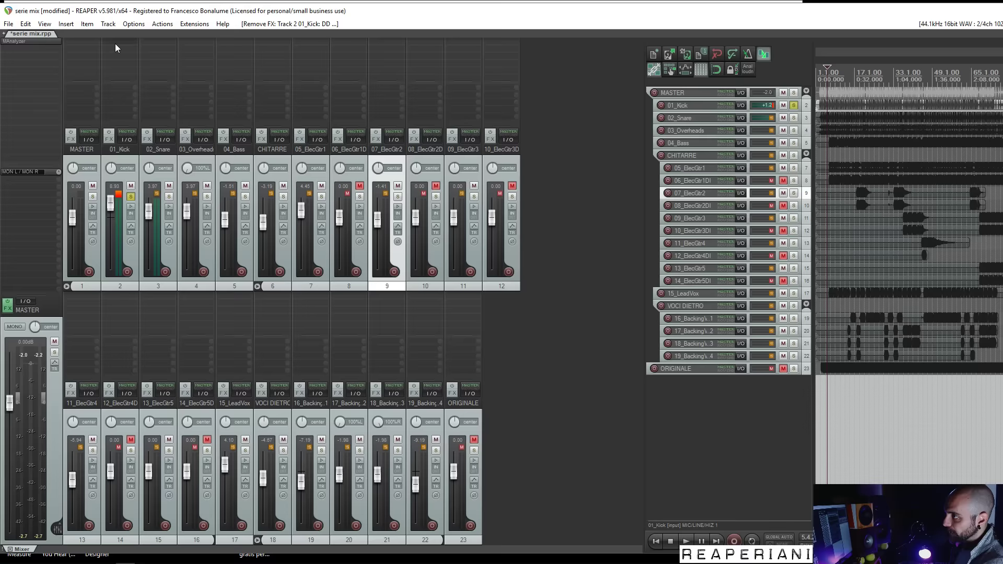
Insert ReaGate on 01_Kick and move its window to the middle of the mixer
click(116, 42)
text(reagate)
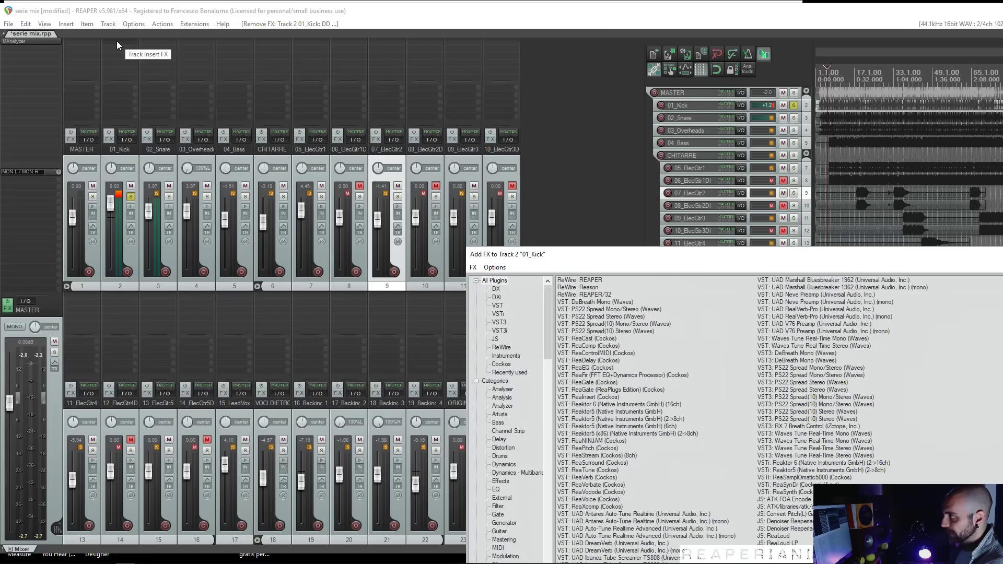
double_click(583, 284)
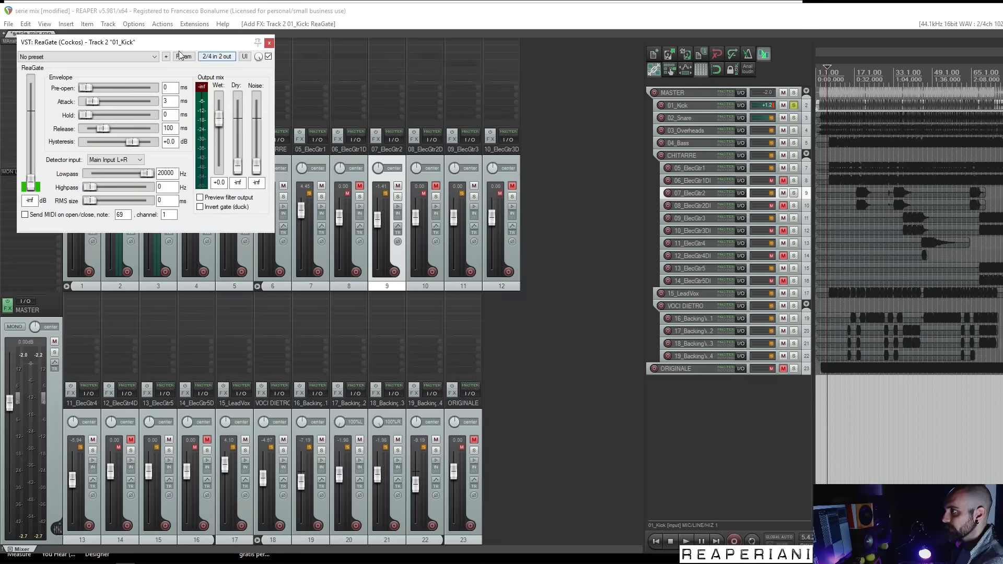
drag(102, 47, 383, 116)
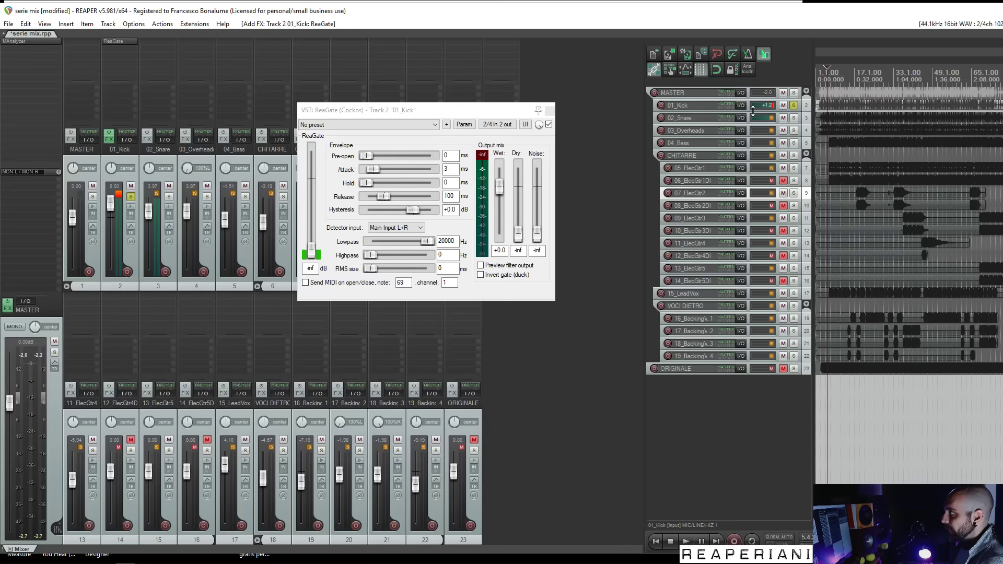
Enlarge the 01_Kick track to show its waveform and set the ReaGate threshold to -35.9 dB during playback
drag(753, 112, 753, 202)
scroll(895, 148, up, 8)
click(823, 148)
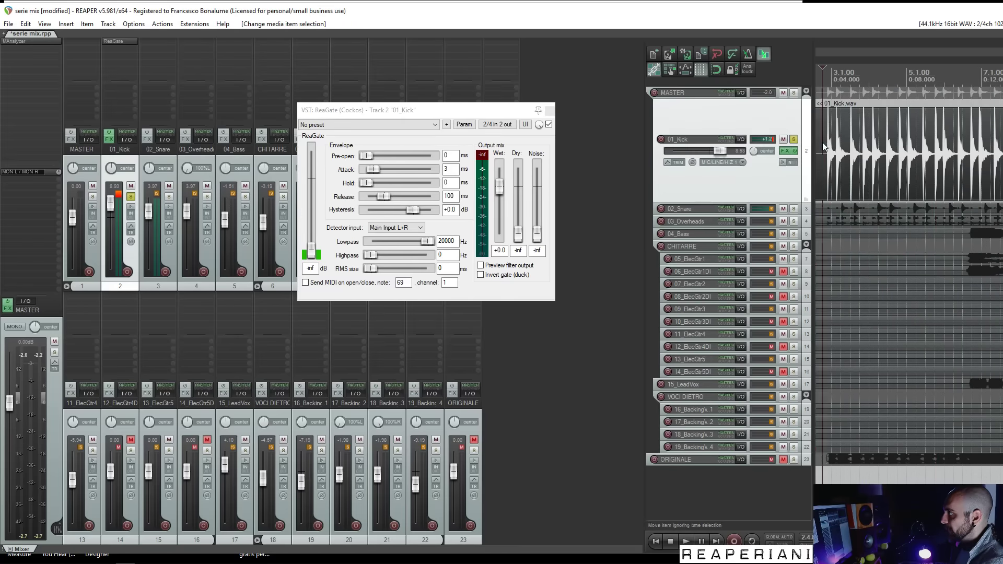
key(space)
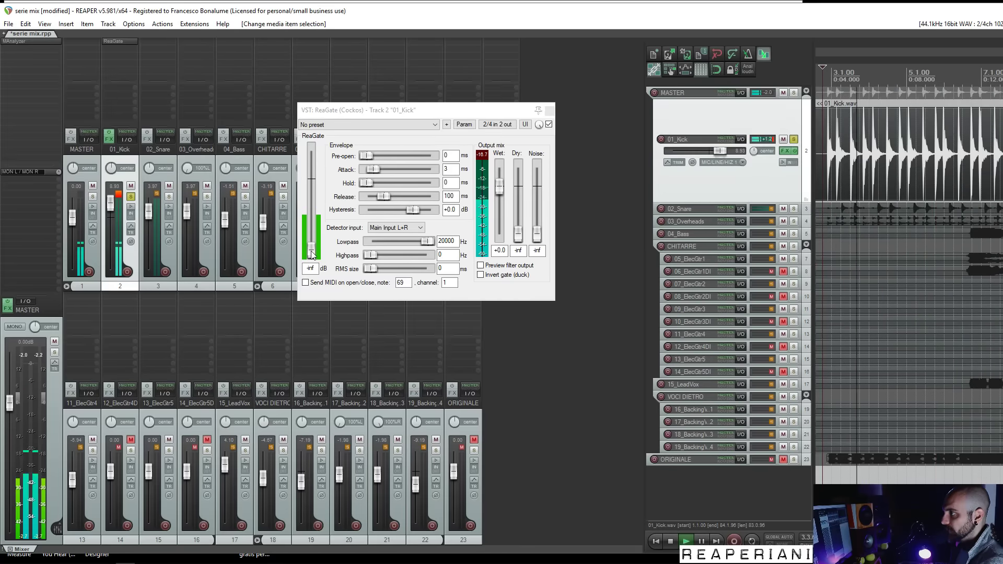
drag(314, 255, 313, 230)
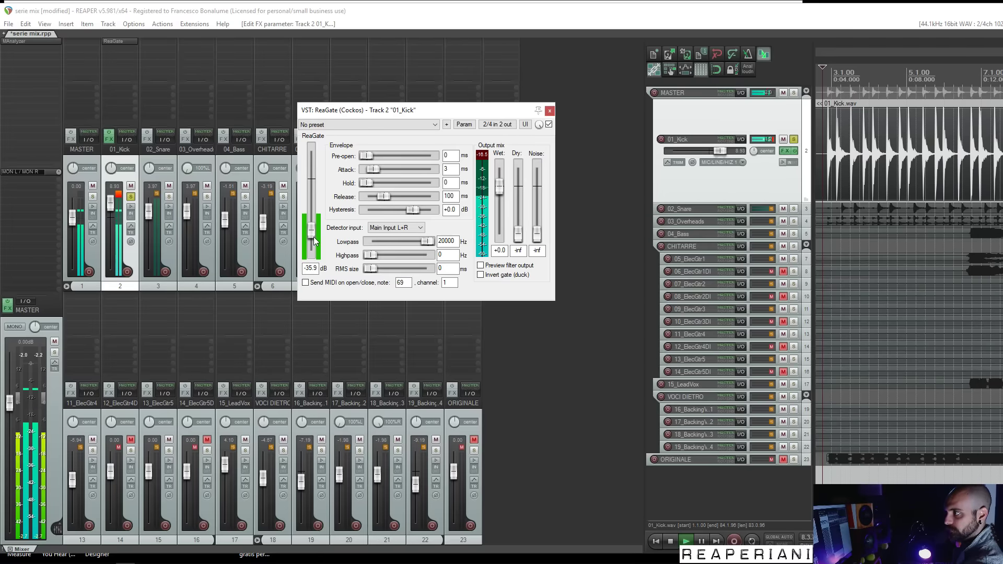
Set the kick gate's pre-open to 3 ms and its release to 128 ms while listening, and close ReaGate
key(space)
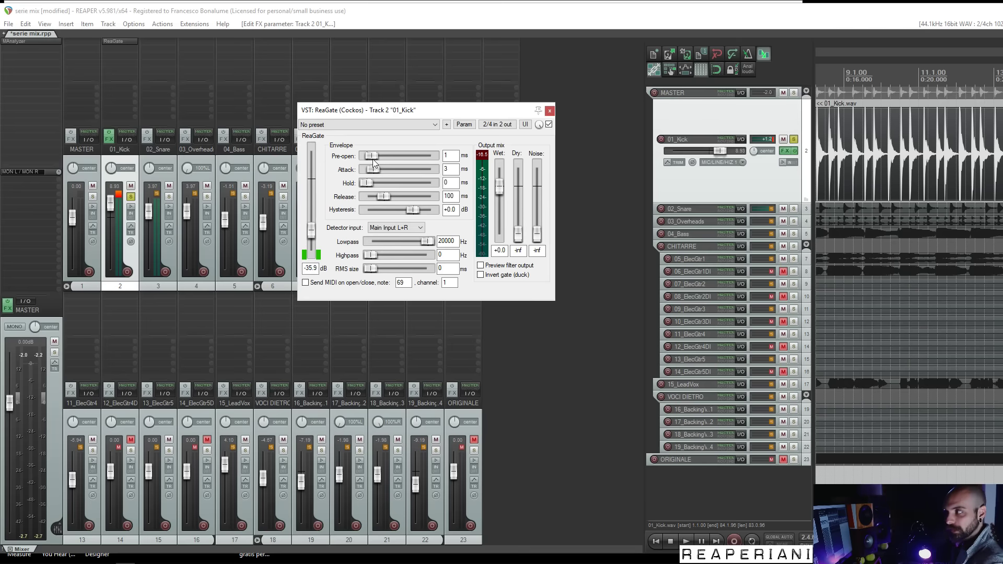
key(space)
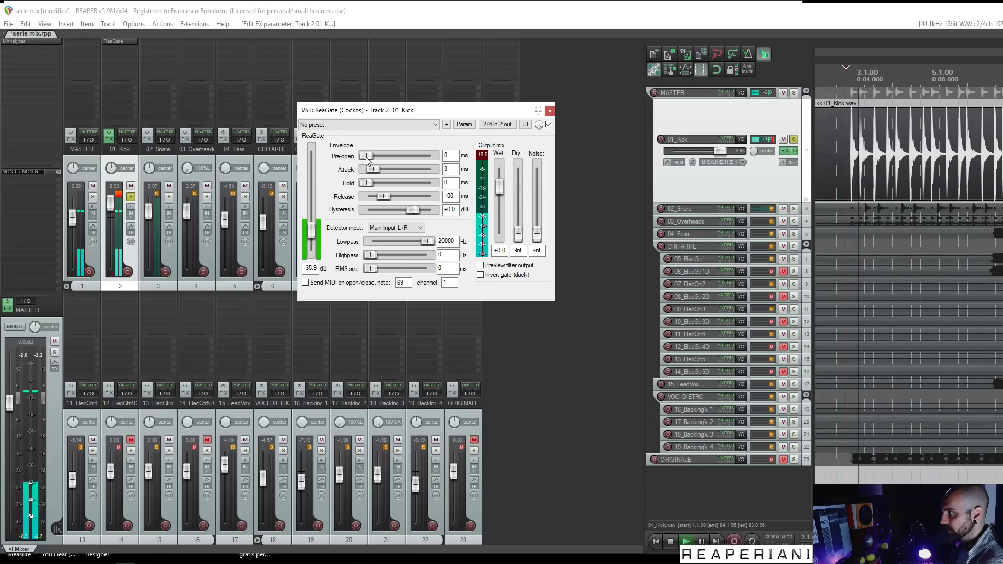
drag(368, 159, 376, 161)
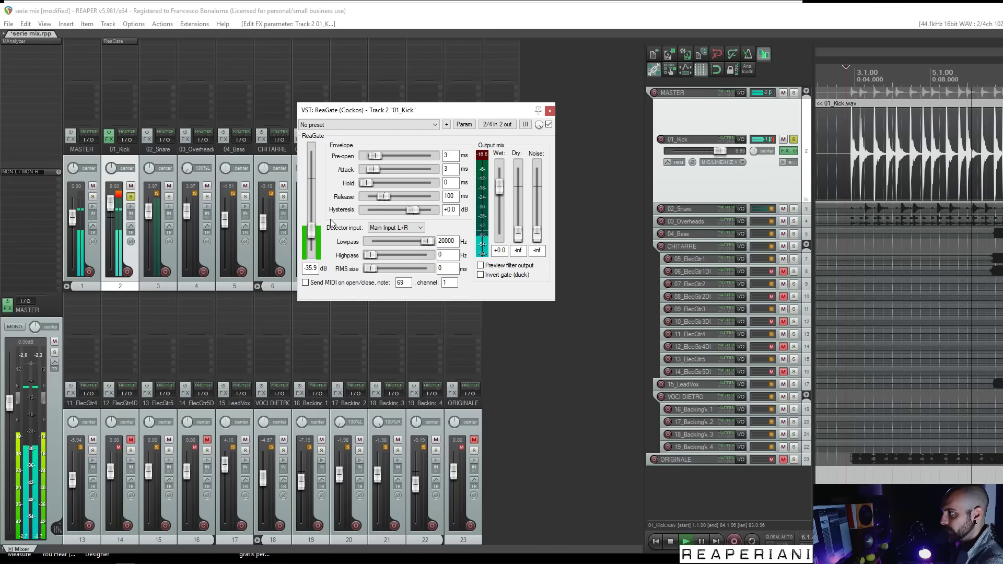
scroll(944, 126, down, 3)
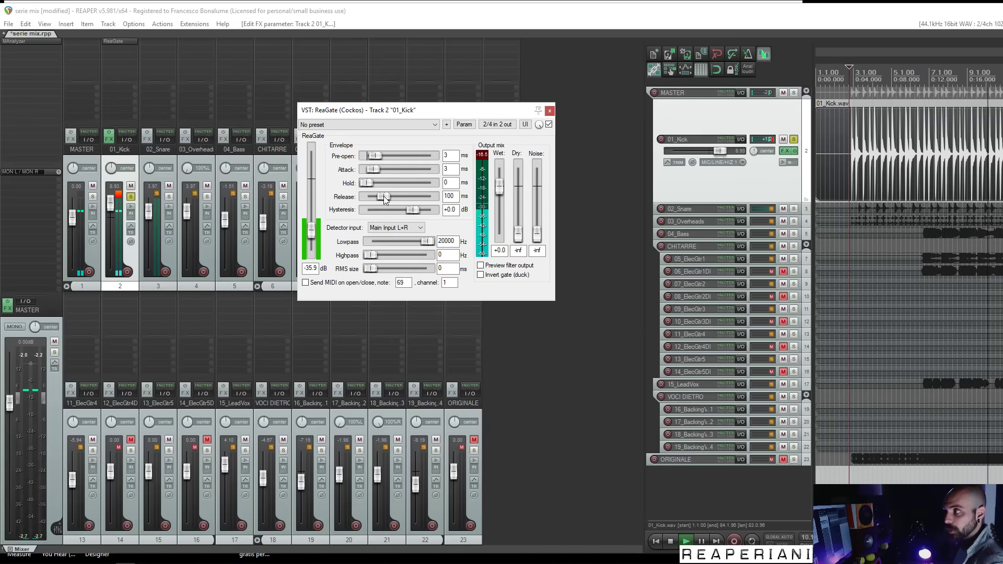
drag(384, 198, 388, 199)
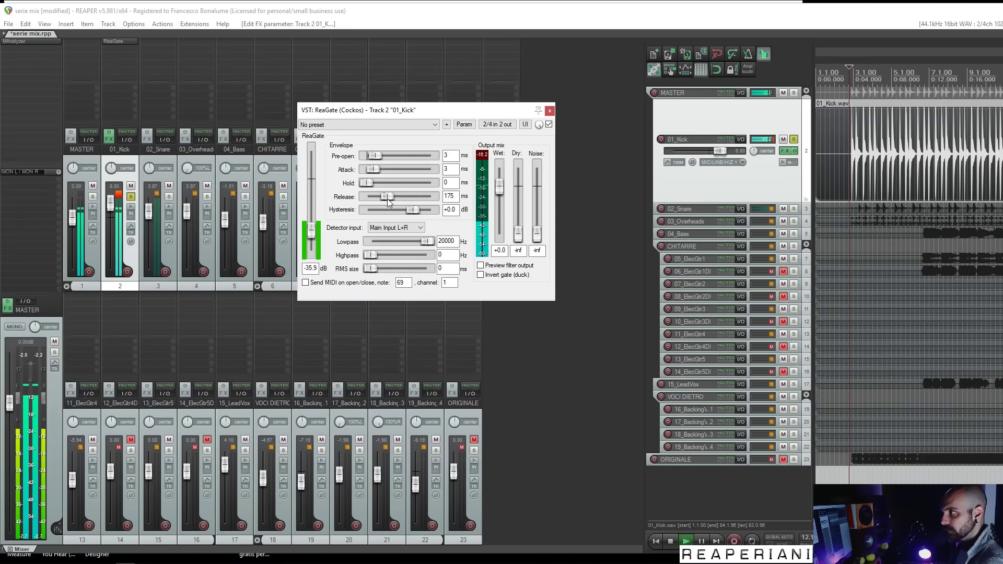
drag(388, 199, 385, 199)
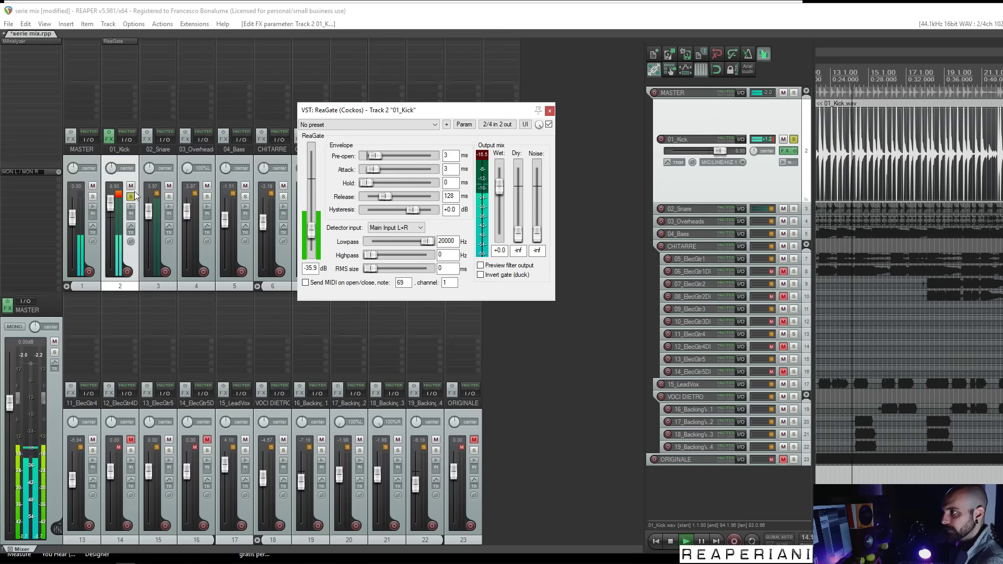
click(549, 110)
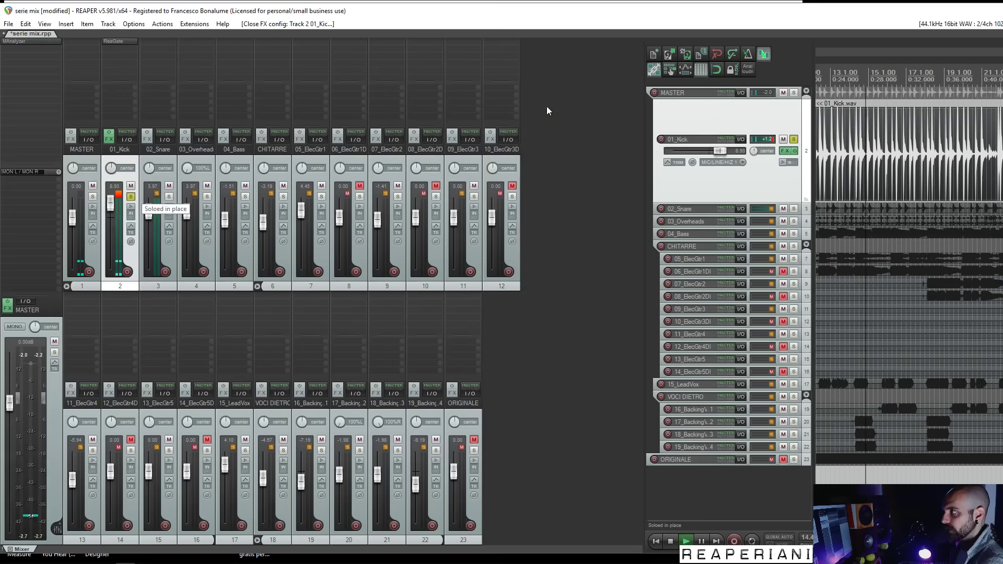
Solo 02_Snare instead of 01_Kick and copy the kick's ReaGate to 02_Snare
click(131, 197)
click(168, 197)
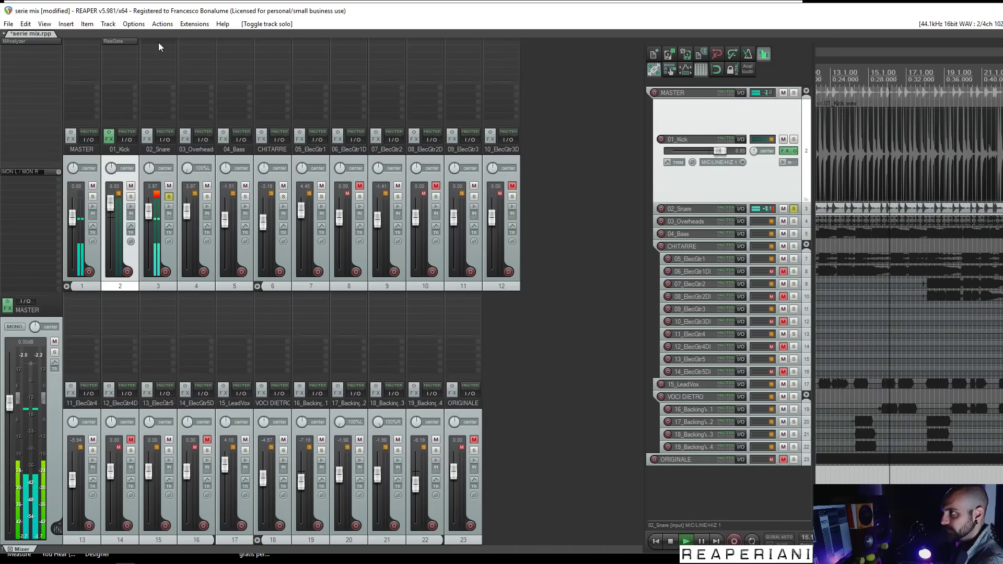
drag(117, 41, 153, 42)
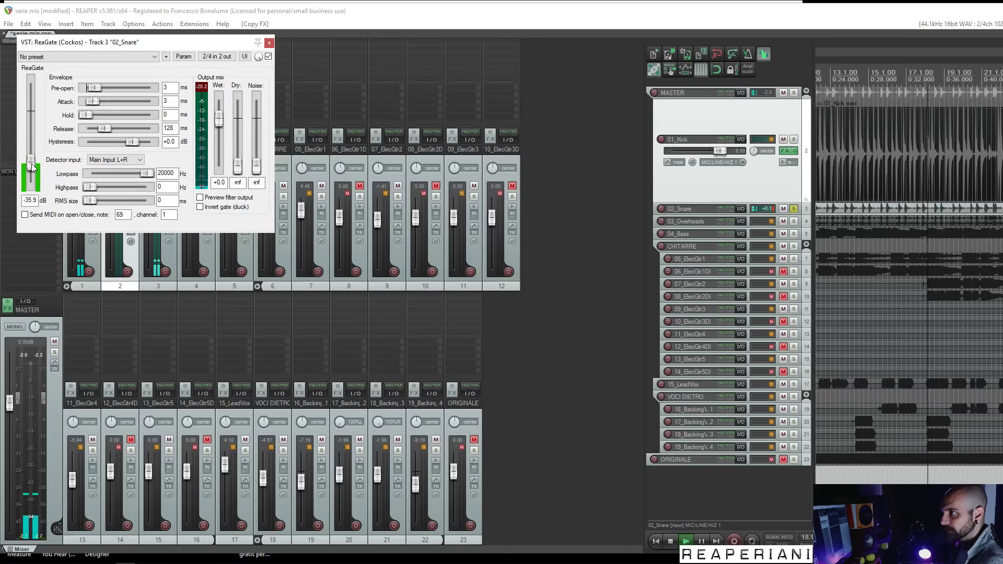
Set the snare gate's release to 315 ms during playback, close ReaGate and unsolo 02_Snare
drag(105, 129, 108, 131)
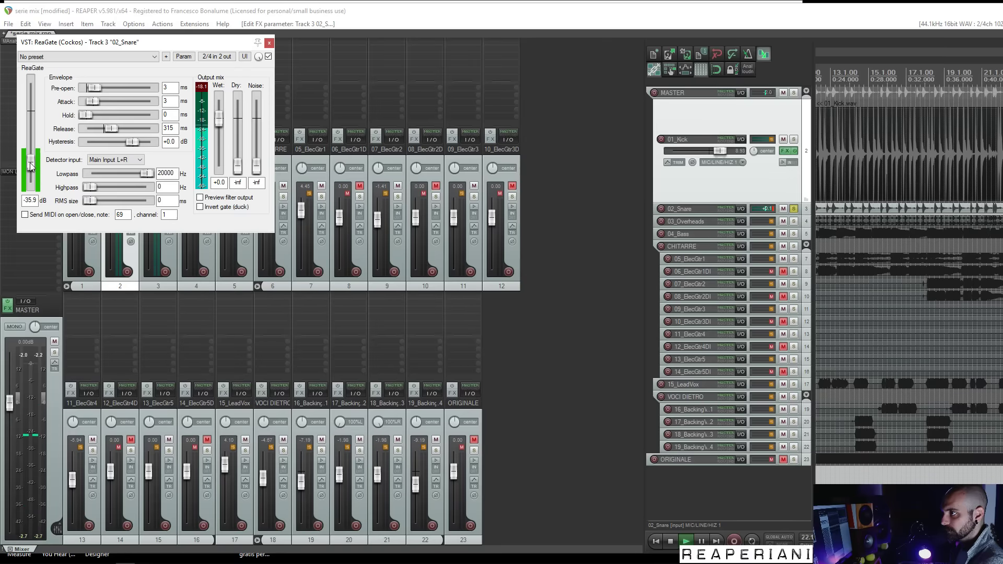
click(270, 43)
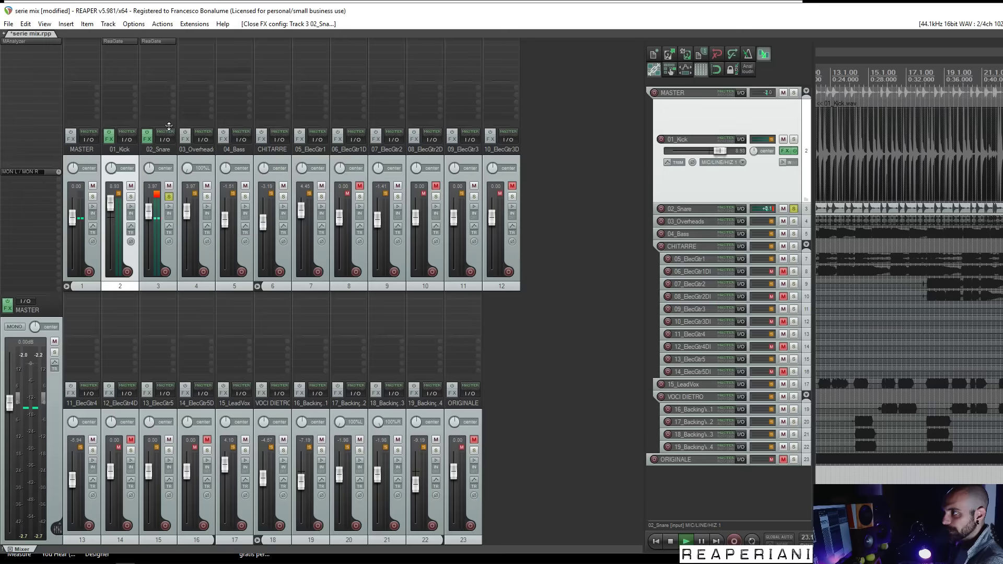
click(169, 197)
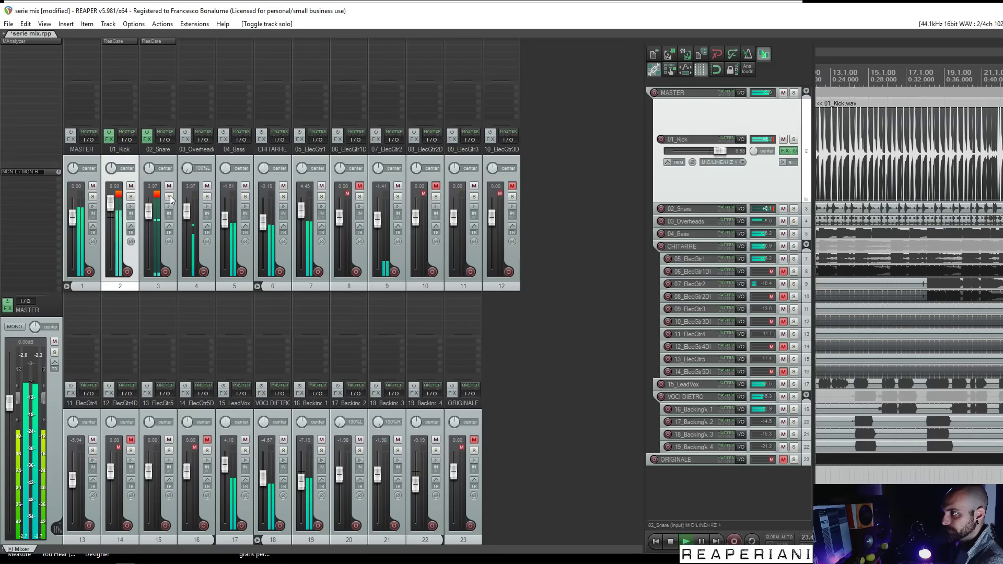
Solo 03_Overheads, enlarge its track to show the waveform, and listen to it from near the song's start
click(207, 197)
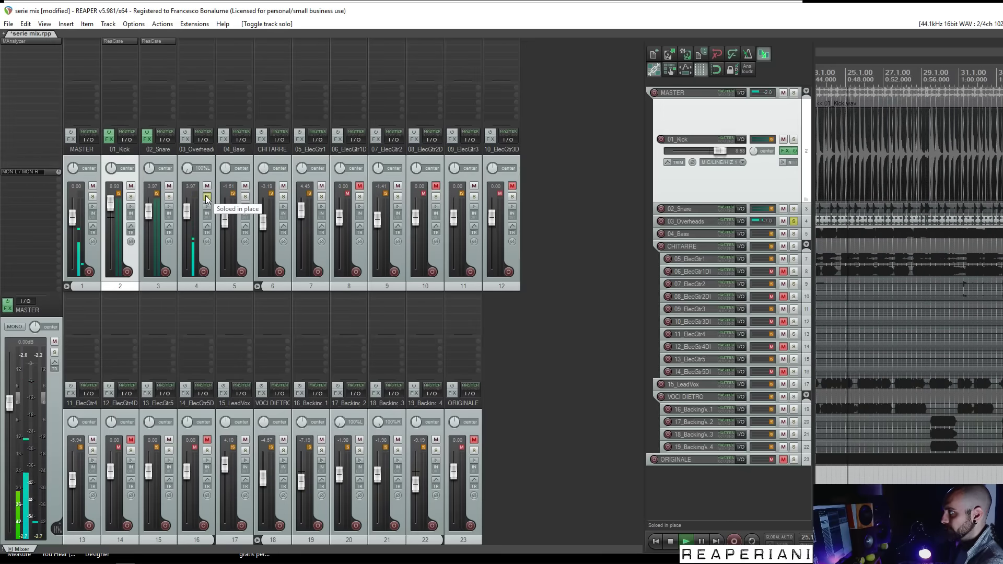
click(689, 224)
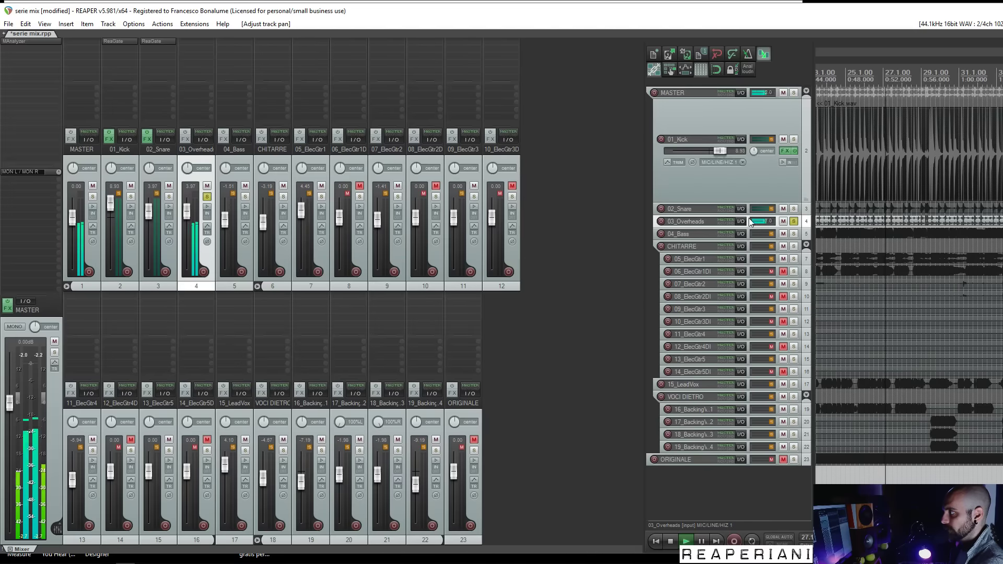
drag(711, 228, 716, 315)
scroll(959, 283, down, 5)
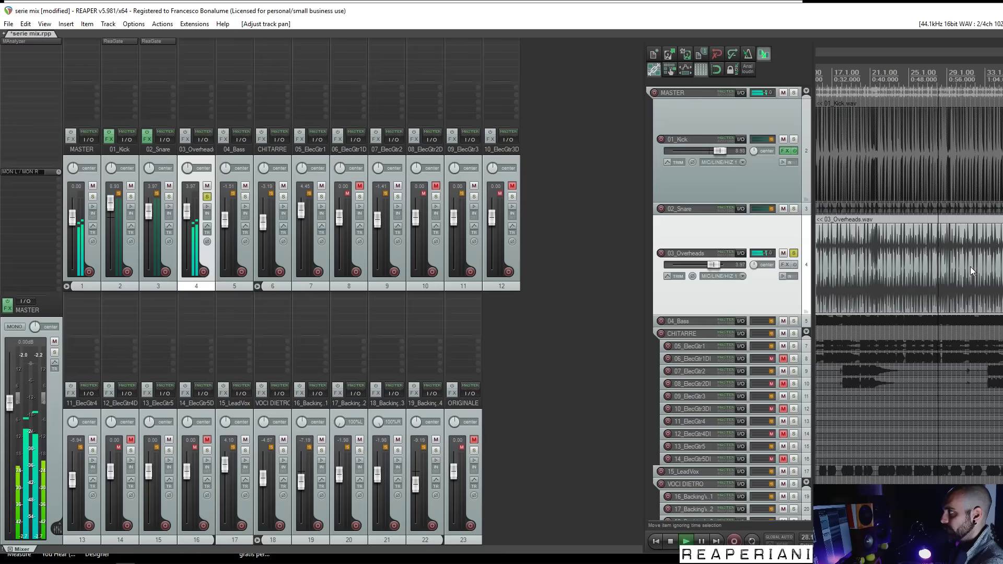
click(826, 252)
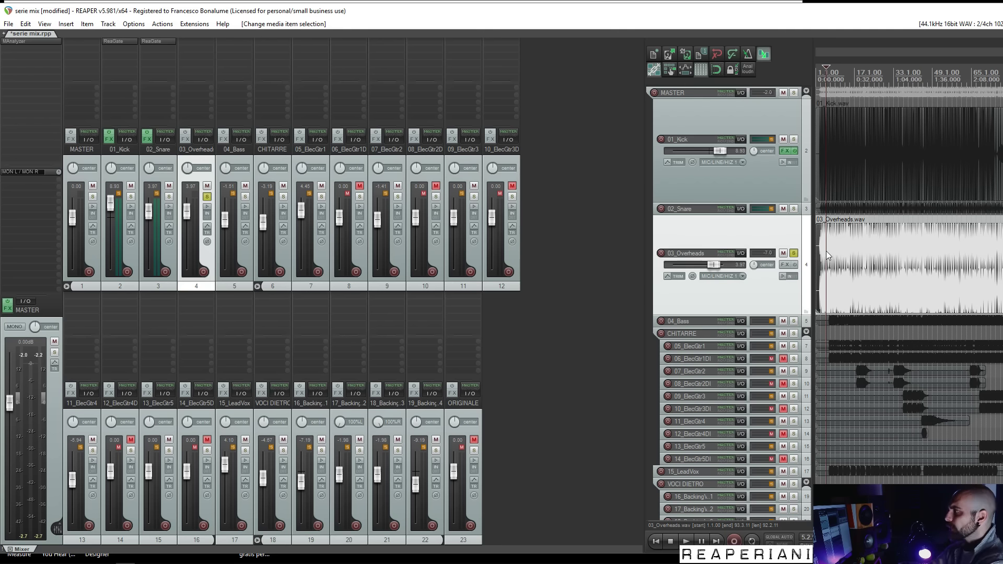
scroll(826, 249, up, 3)
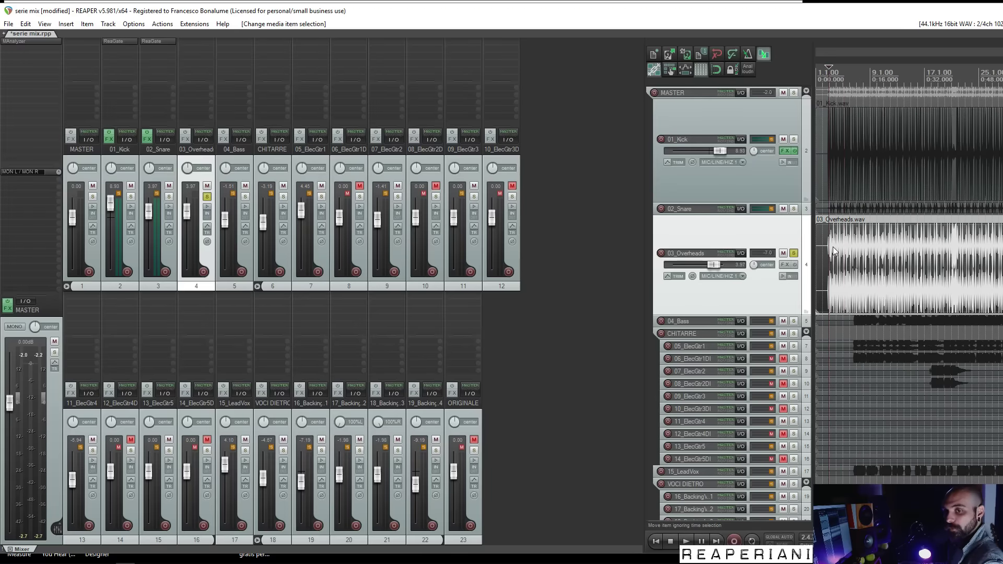
key(space)
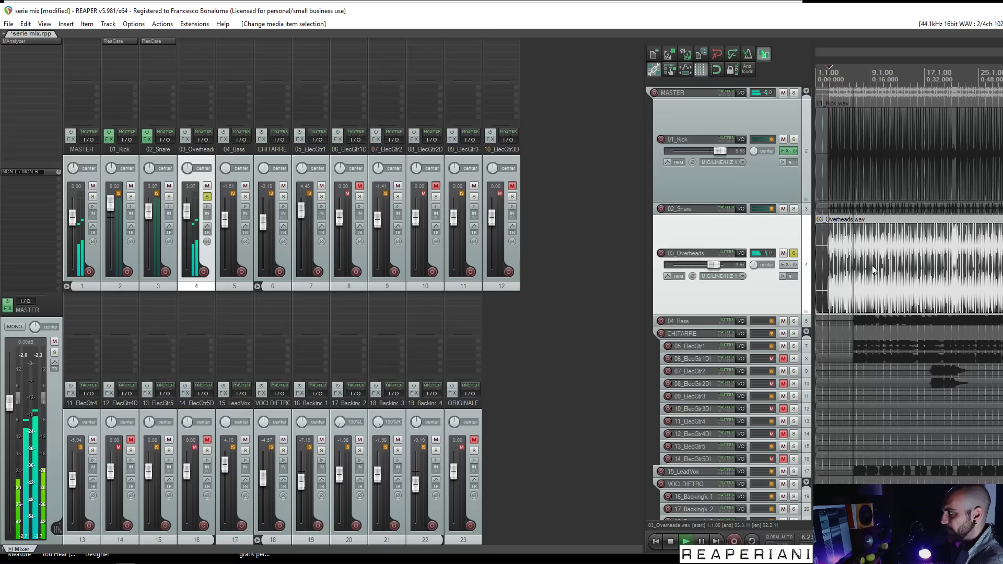
key(space)
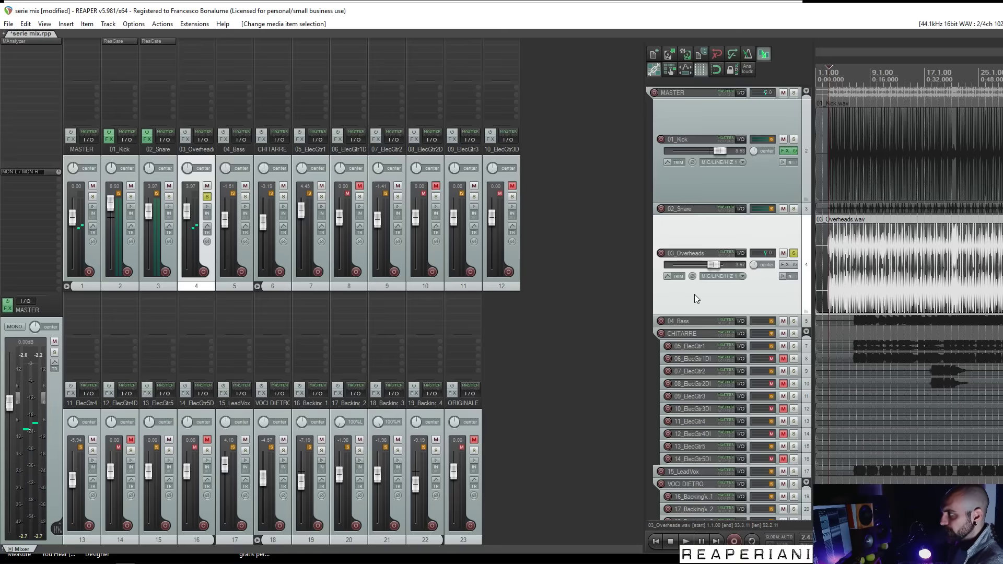
Insert a new track below 03_Overheads, enlarge it and copy the overheads item onto it
key(ctrl+t)
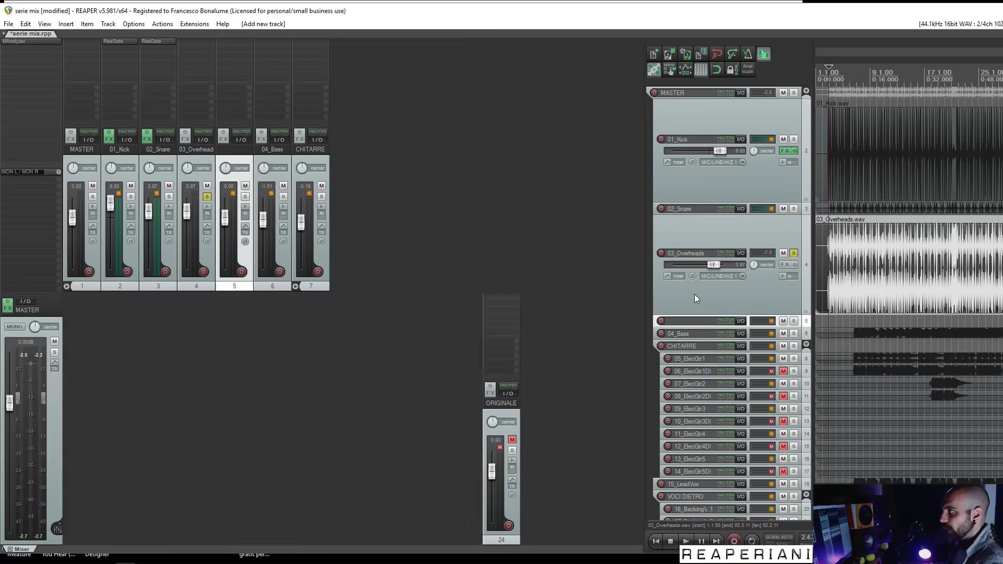
drag(711, 385, 711, 394)
mouse_move(831, 293)
mouse_down()
mouse_move(830, 324)
mouse_move(828, 309)
mouse_up()
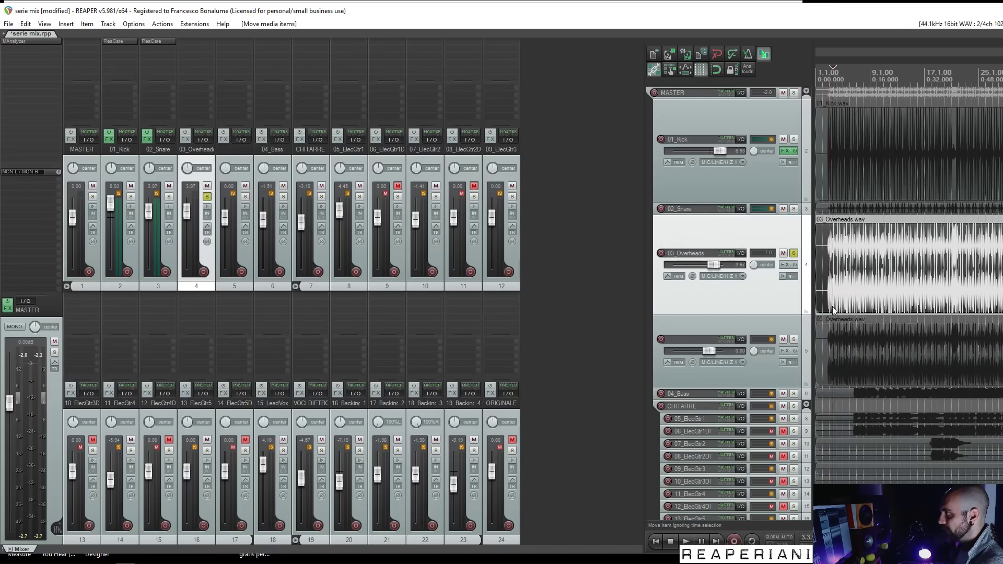
Switch the original overheads item to its left channel only and the copy to its right channel only, and solo the copy's track
scroll(847, 301, up, 3)
click(875, 350)
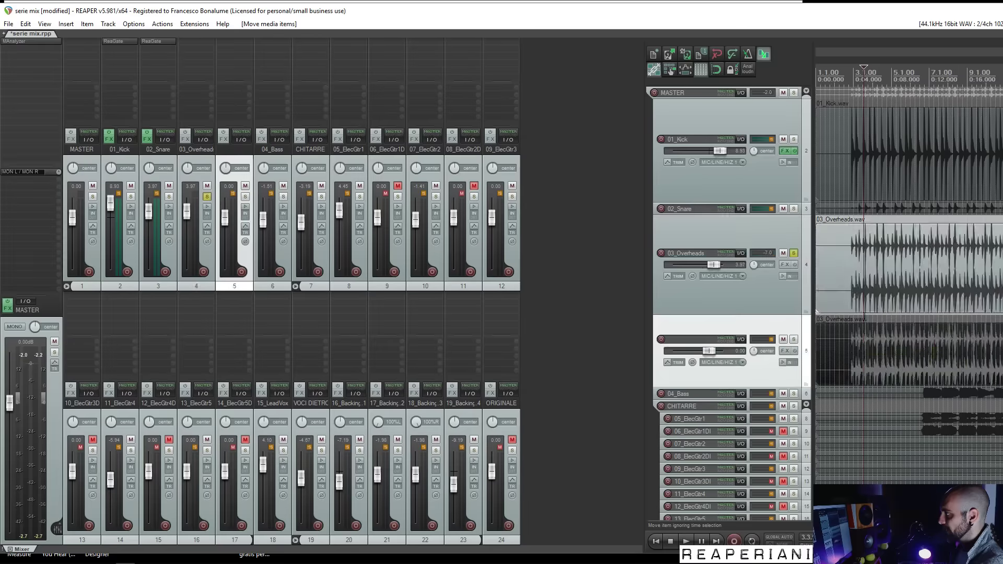
right_click(857, 278)
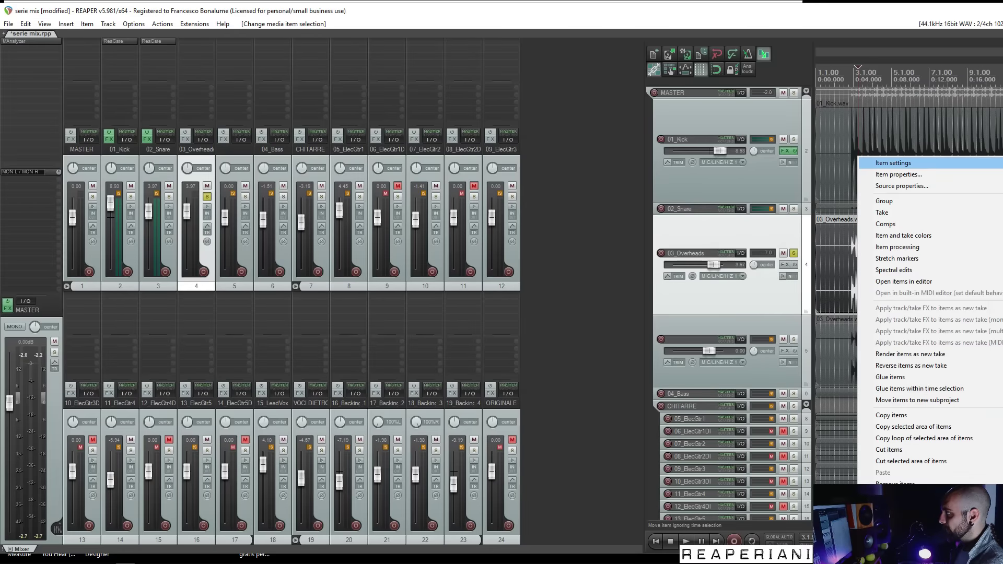
click(1002, 251)
click(914, 355)
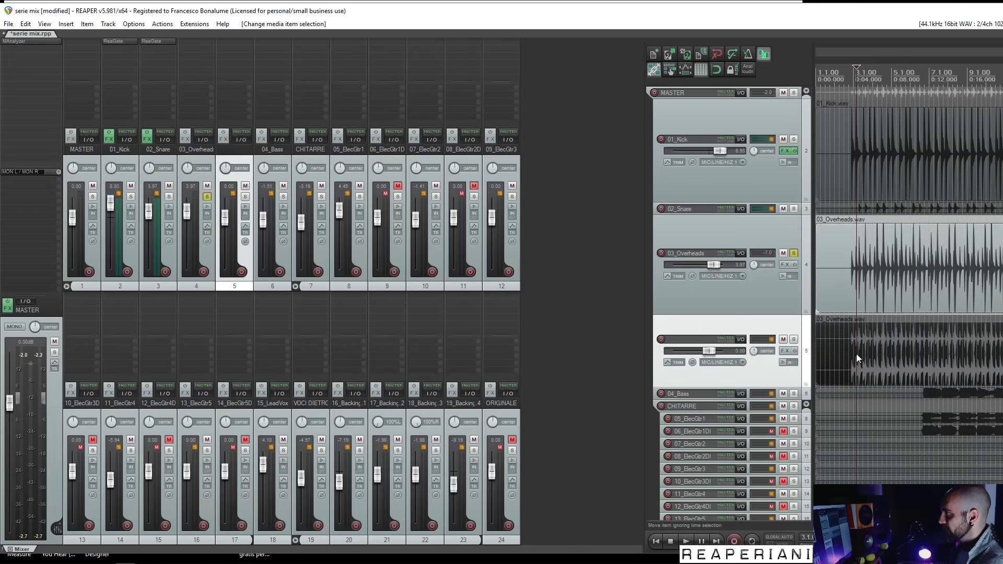
right_click(857, 353)
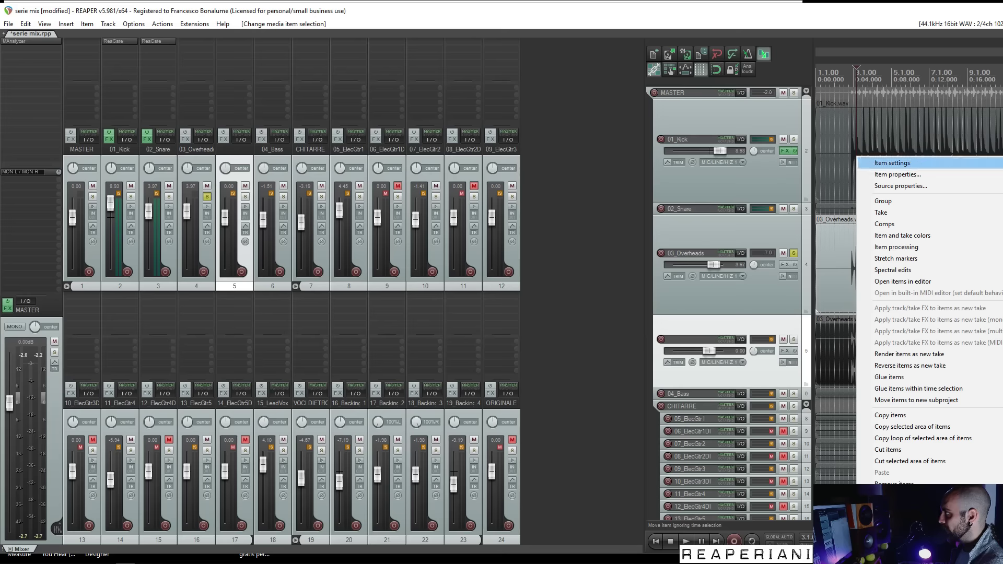
click(1002, 261)
click(793, 339)
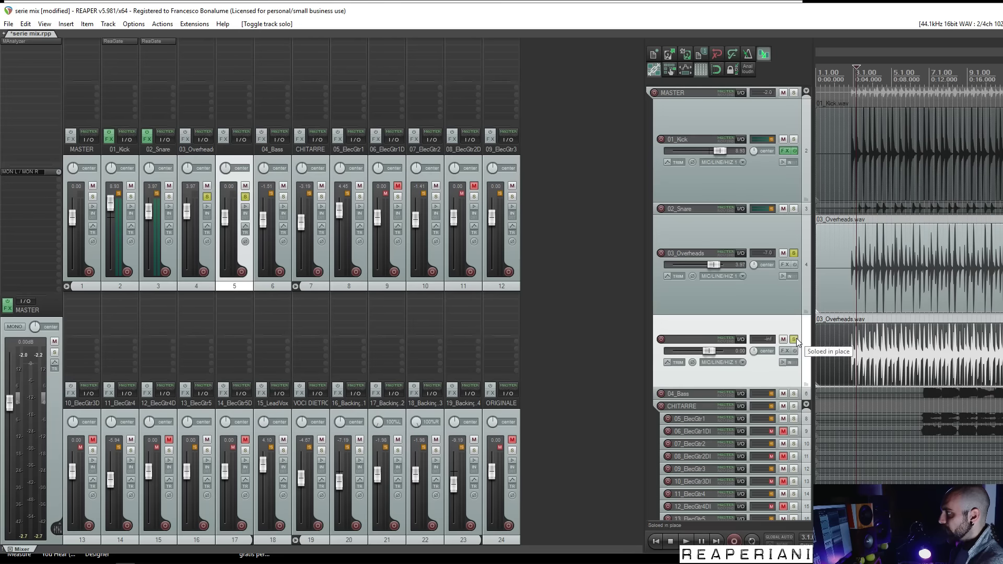
Insert a track named OH below 02_Snare and make it the folder of the two overheads tracks
click(686, 207)
key(ctrl+t)
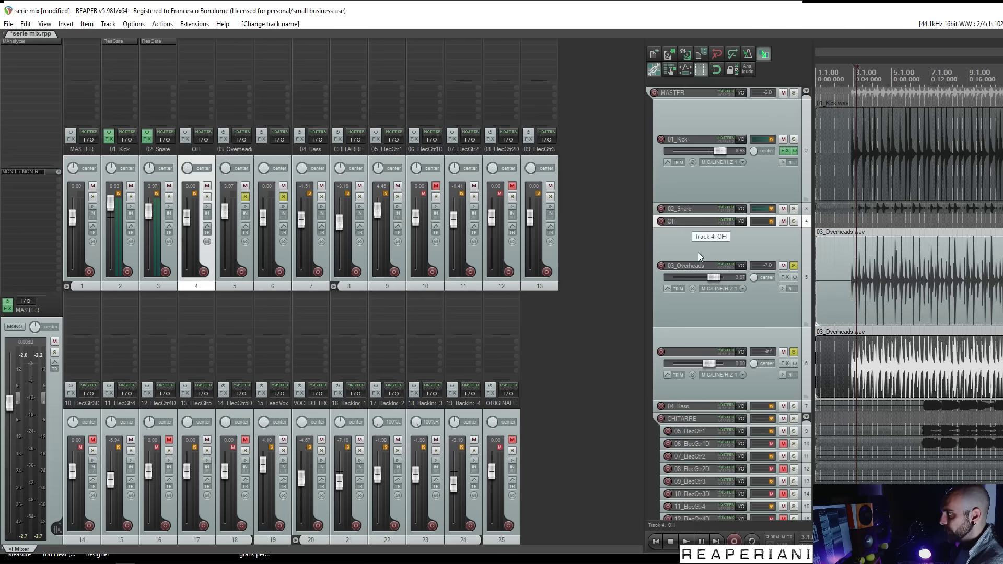
click(699, 253)
drag(685, 331, 693, 221)
click(692, 220)
Solo the OH folder instead of its two overheads tracks and start playback
click(793, 265)
click(794, 352)
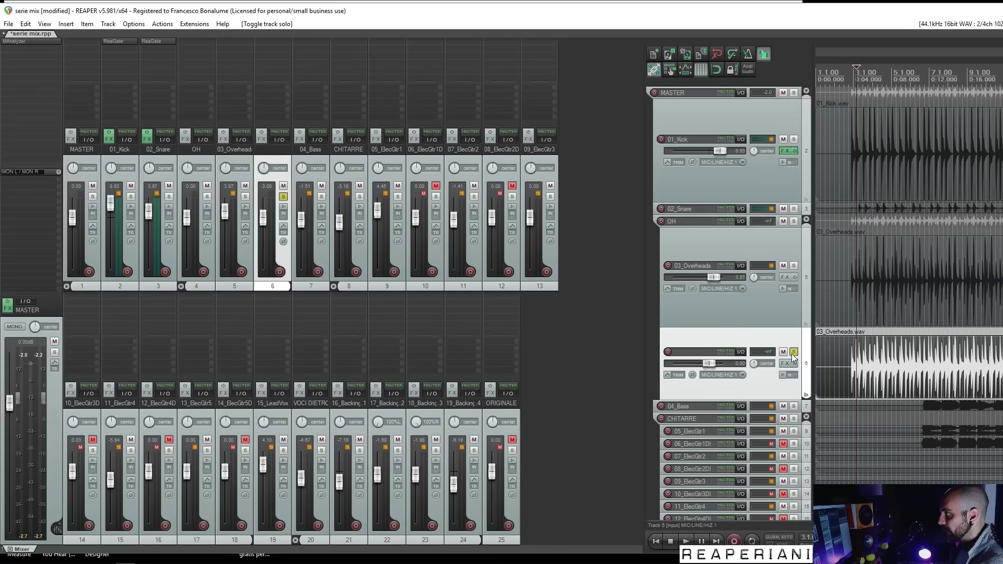
click(794, 221)
key(space)
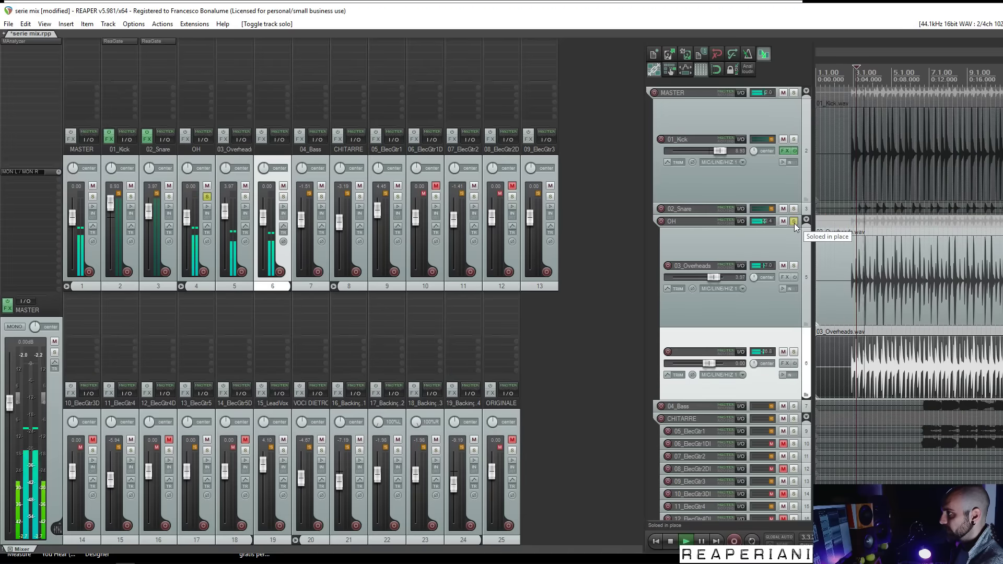
Rename the first track in the OH folder as L and the second as R
click(232, 151)
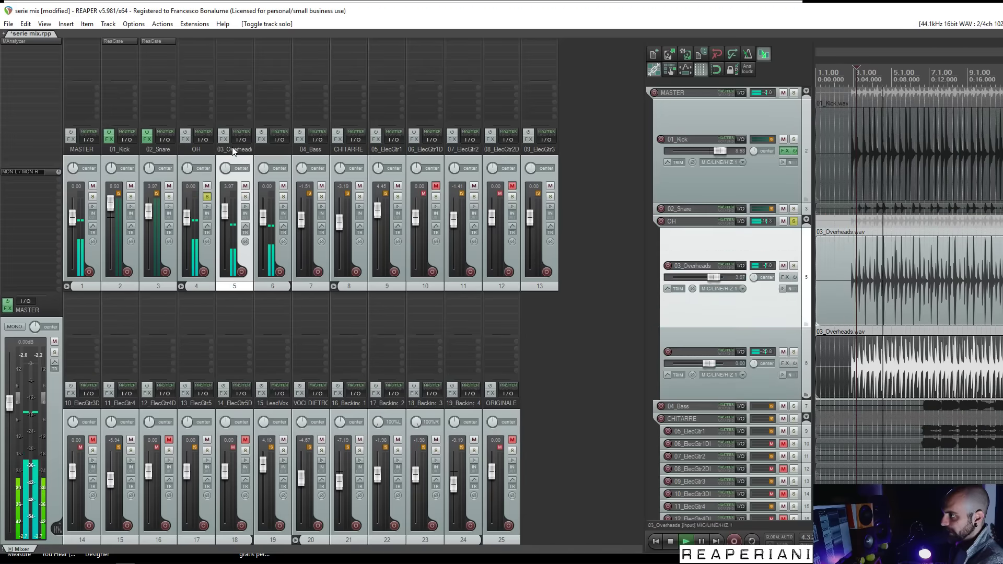
click(271, 151)
click(725, 252)
double_click(693, 266)
text(L)
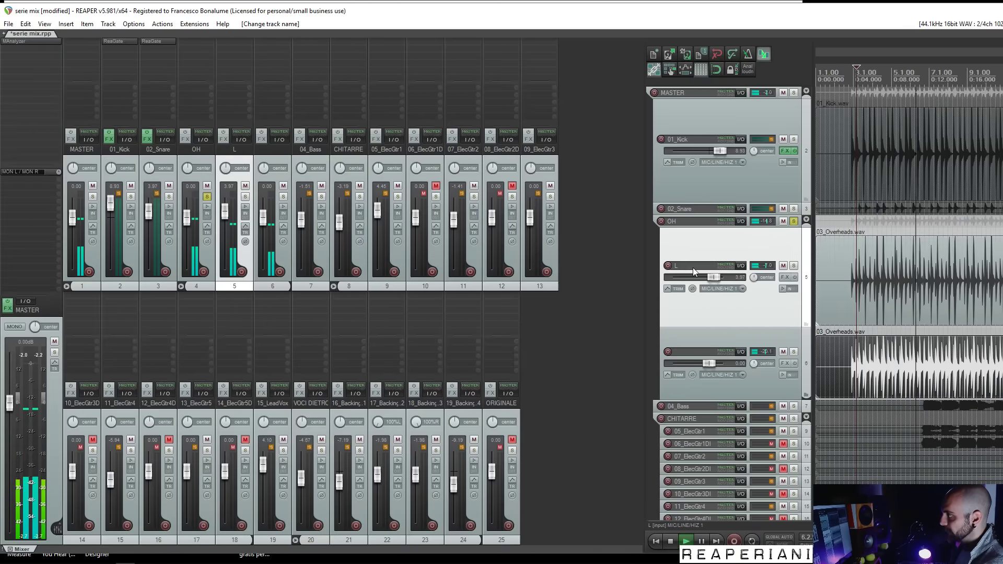
double_click(677, 352)
text(R)
key(Return)
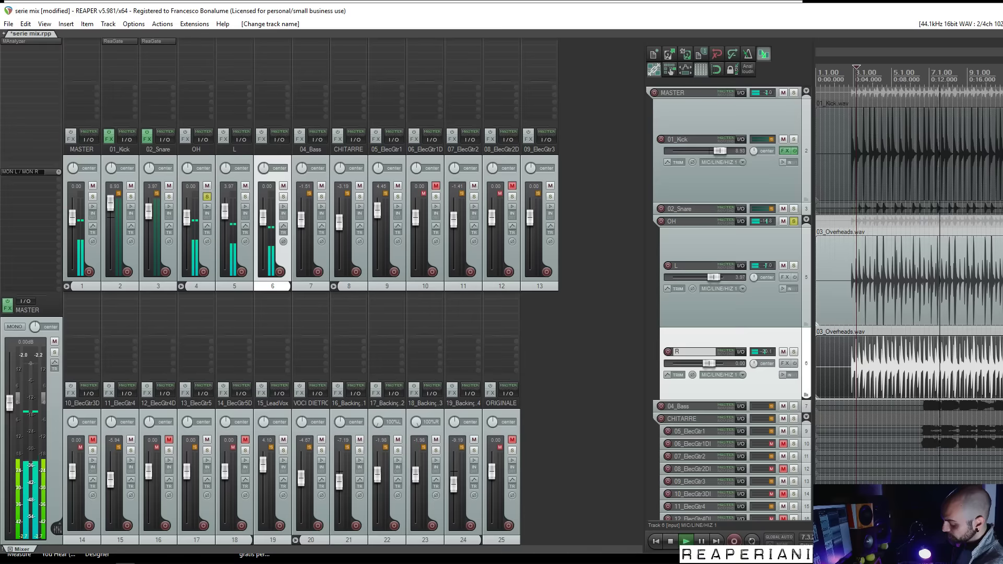
Pan the L overhead track 100% left and the R track 100% right while listening, and stop playback
drag(226, 168, 196, 171)
drag(264, 168, 303, 170)
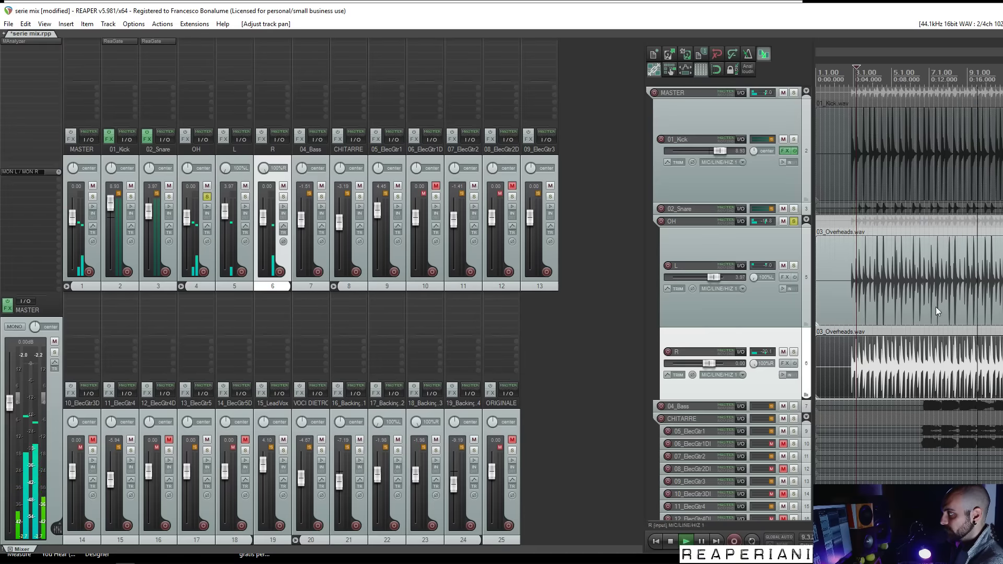
scroll(874, 274, down, 3)
key(space)
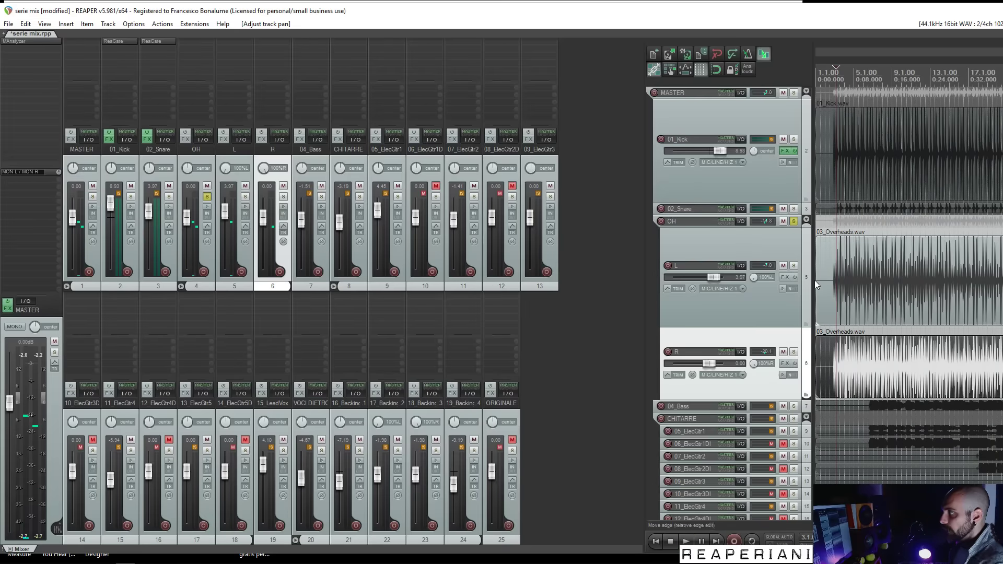
Set the drum tracks from 01_Kick through R to one random color
click(119, 150)
shift+click(272, 150)
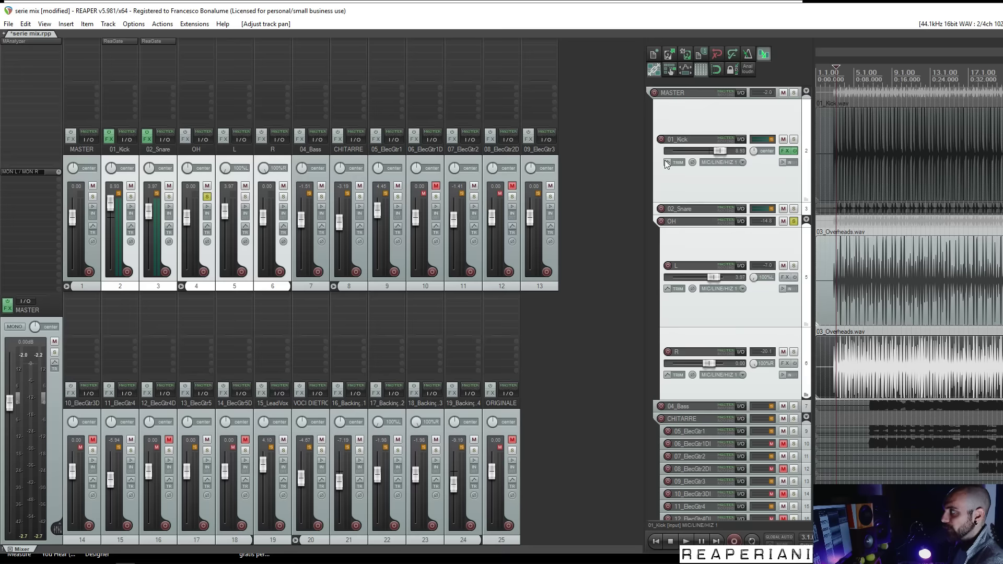
right_click(703, 177)
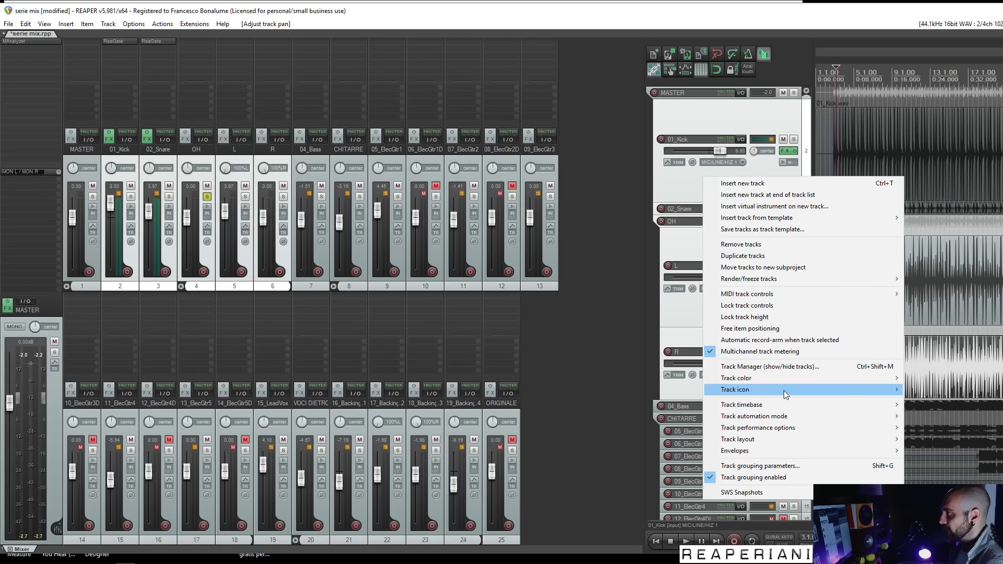
mouse_move(791, 384)
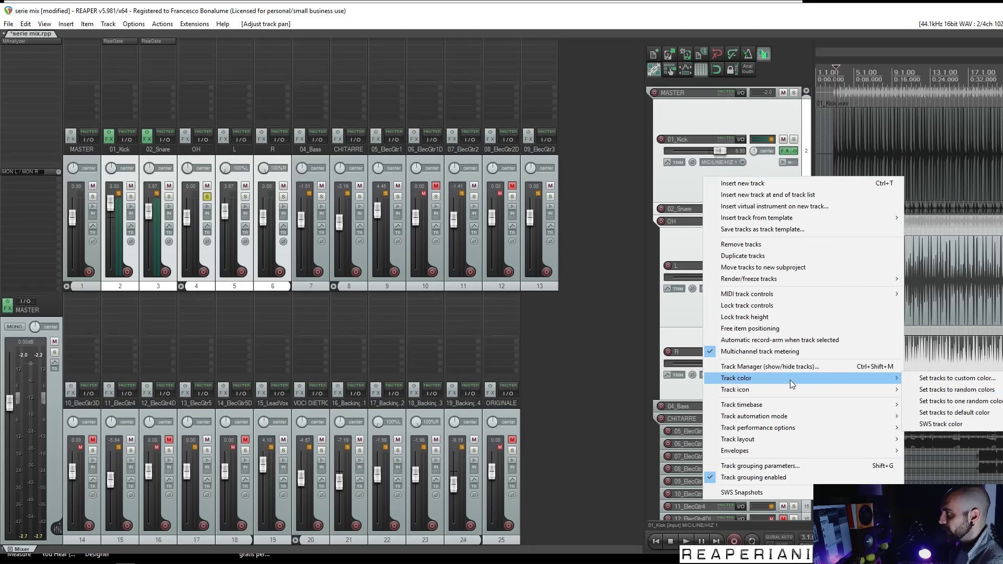
click(965, 400)
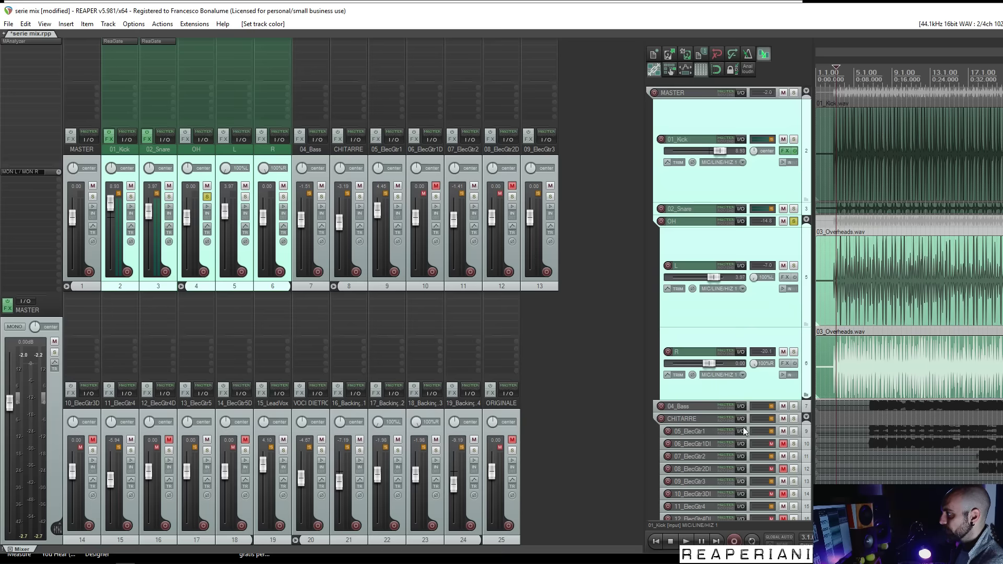
Set the CHITARRE folder and its guitar tracks through 14_ElecGtr5DI to one random color
click(687, 410)
click(688, 412)
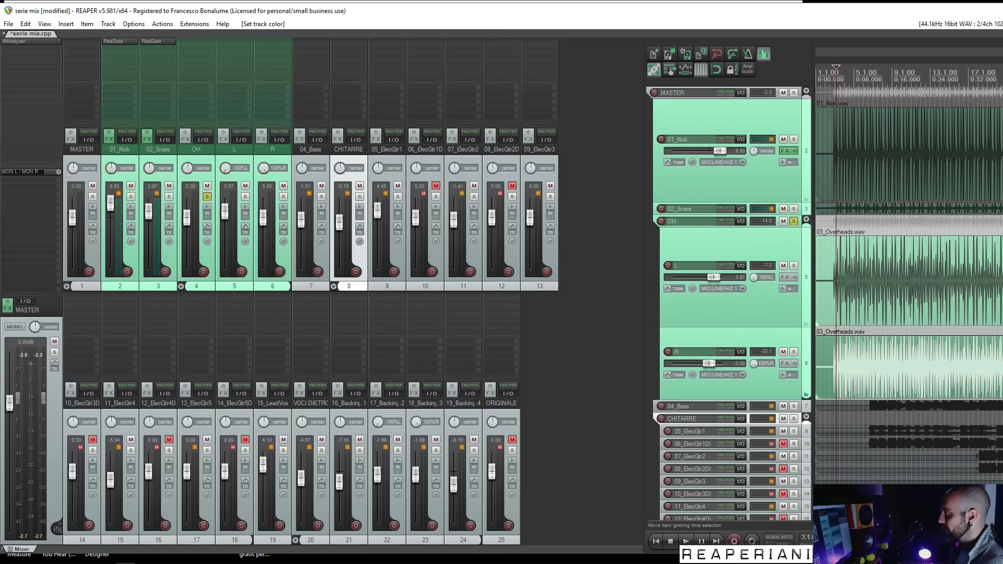
scroll(764, 384, down, 5)
shift+click(691, 410)
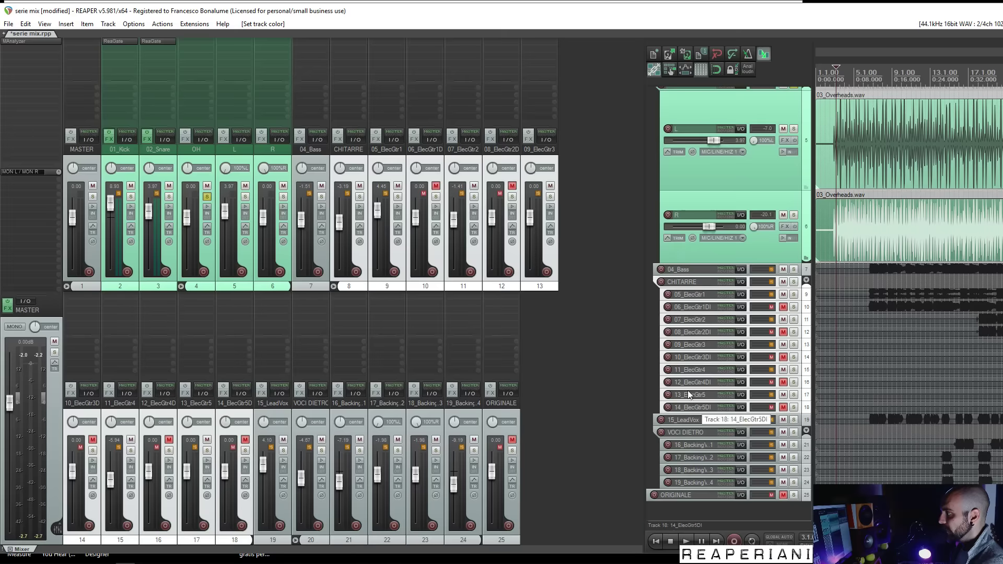
right_click(680, 386)
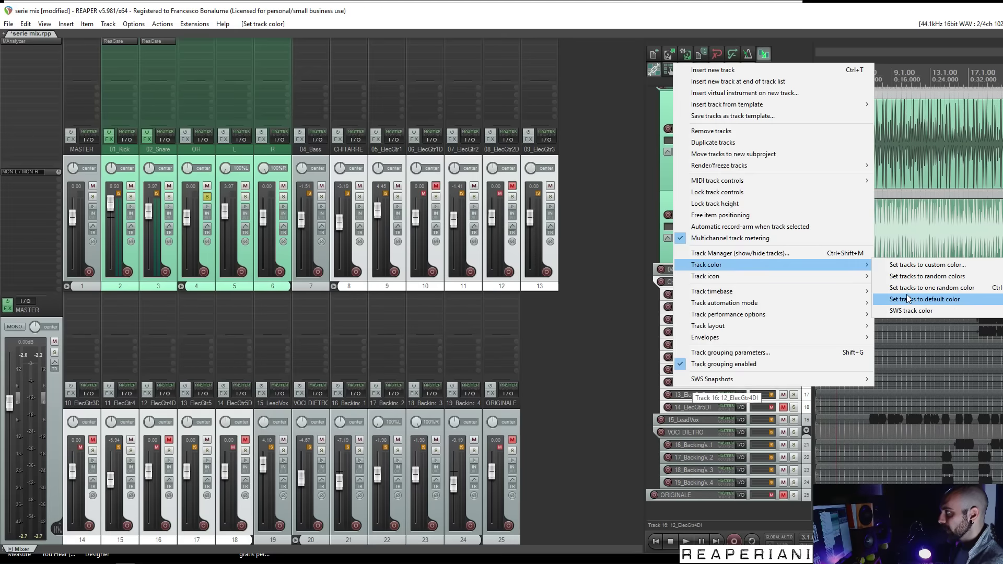
click(898, 288)
Set the VOCI DIETRO folder and its four backing vocal tracks to one random color
click(689, 431)
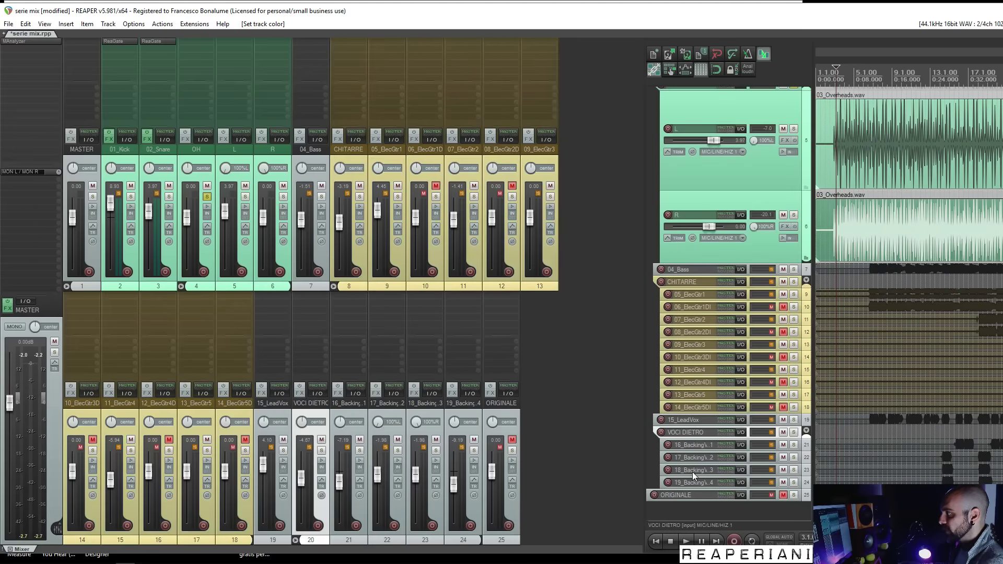
shift+click(688, 483)
right_click(680, 473)
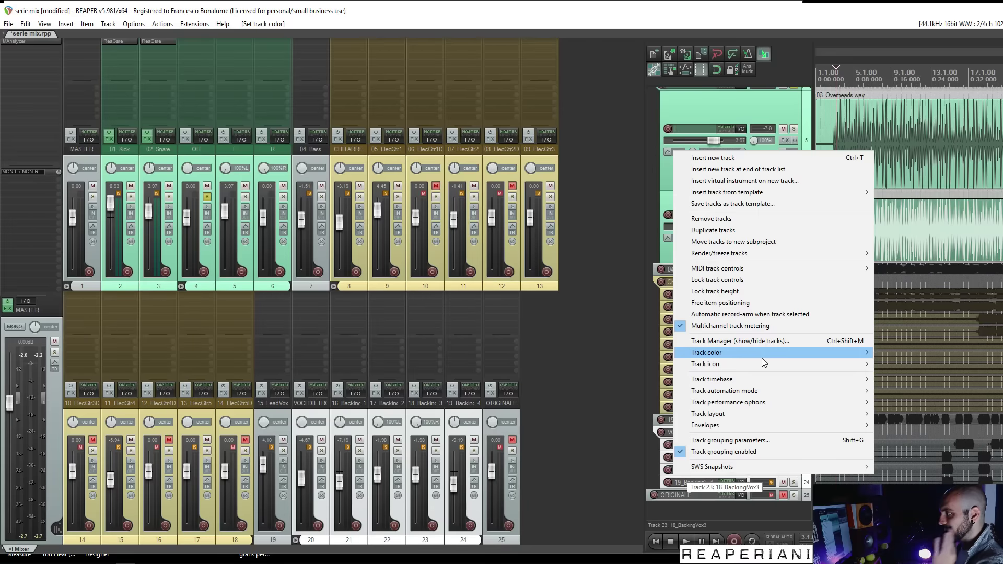
mouse_move(763, 354)
click(836, 374)
scroll(875, 234, down, 3)
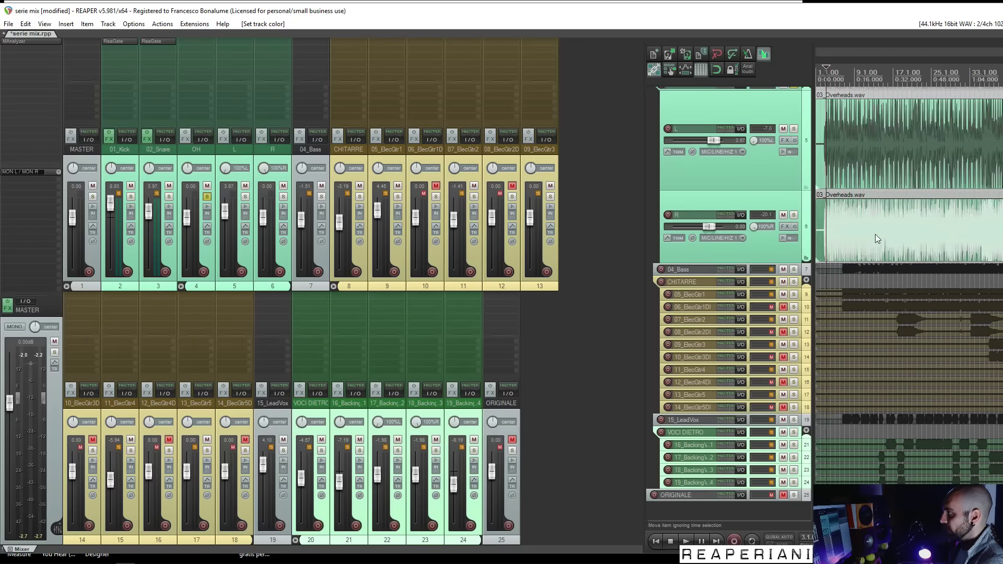
Play the soloed overheads, select the item on the L track and place the edit cursor near bar 7
key(space)
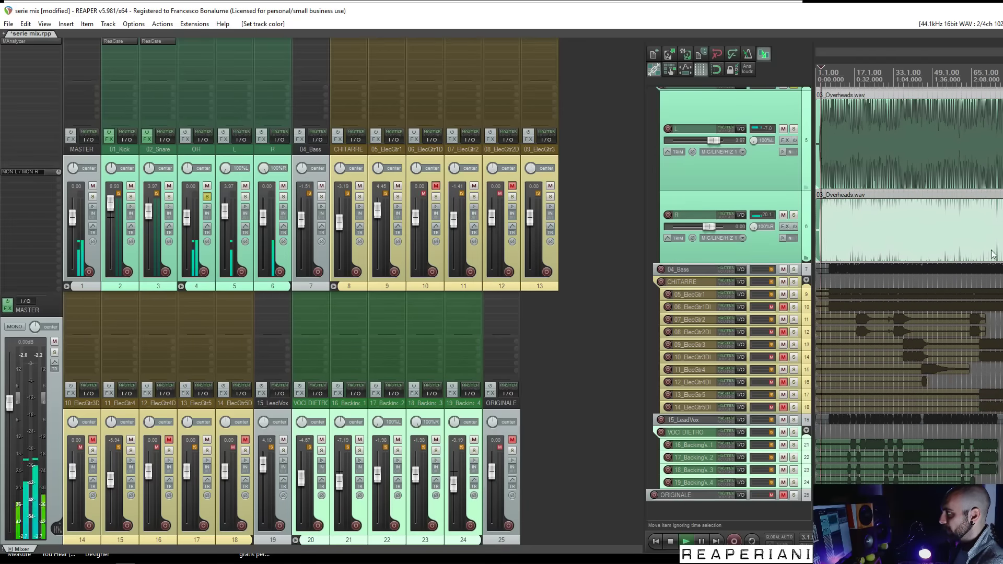
scroll(926, 227, up, 3)
click(835, 298)
scroll(835, 299, up, 4)
click(900, 293)
key(space)
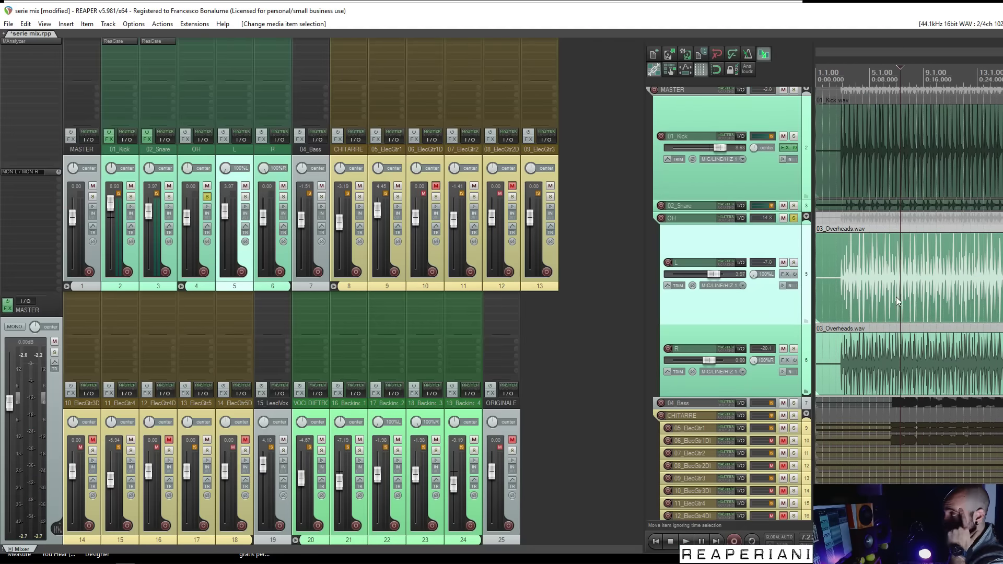
Compare the attack of the kick hit near 7.3 on the L and R overhead waveforms against the 01_Kick track
scroll(904, 297, up, 5)
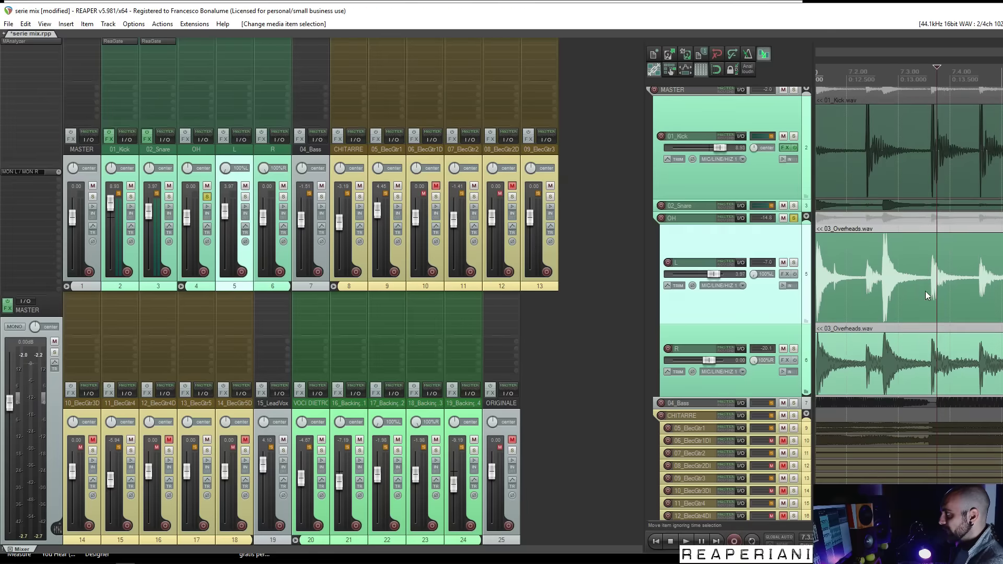
double_click(928, 290)
click(935, 290)
click(762, 143)
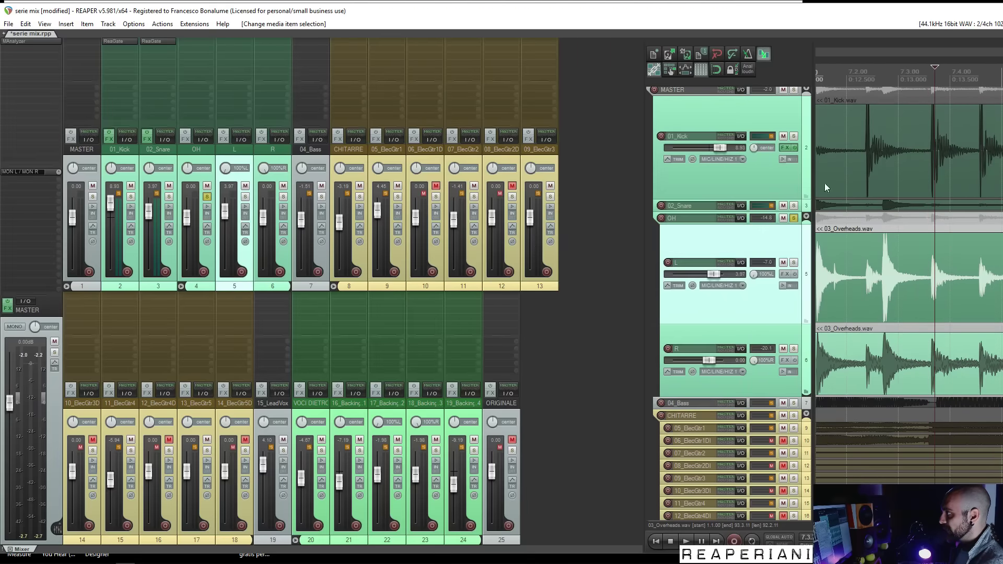
scroll(929, 290, up, 8)
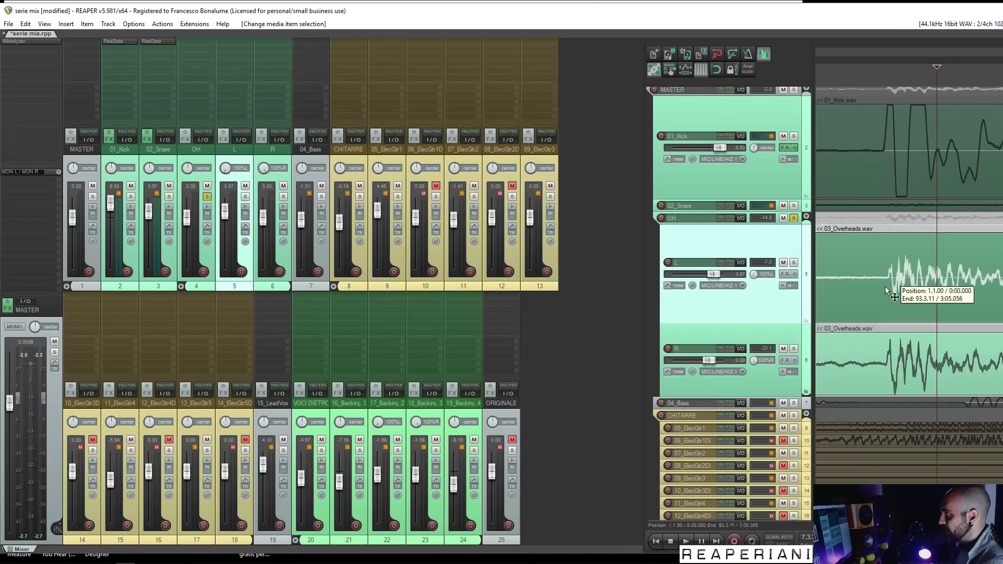
scroll(945, 302, up, 6)
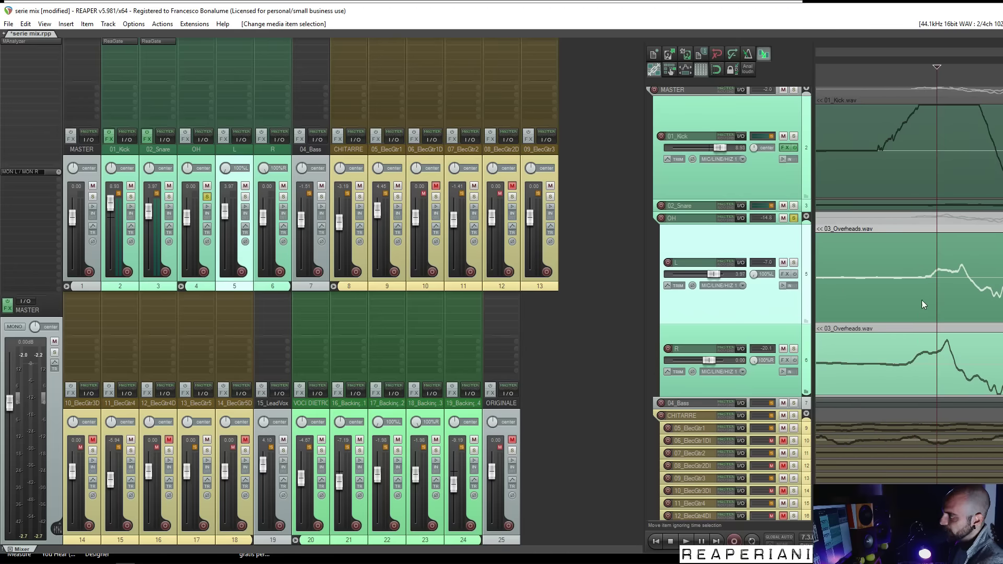
click(915, 377)
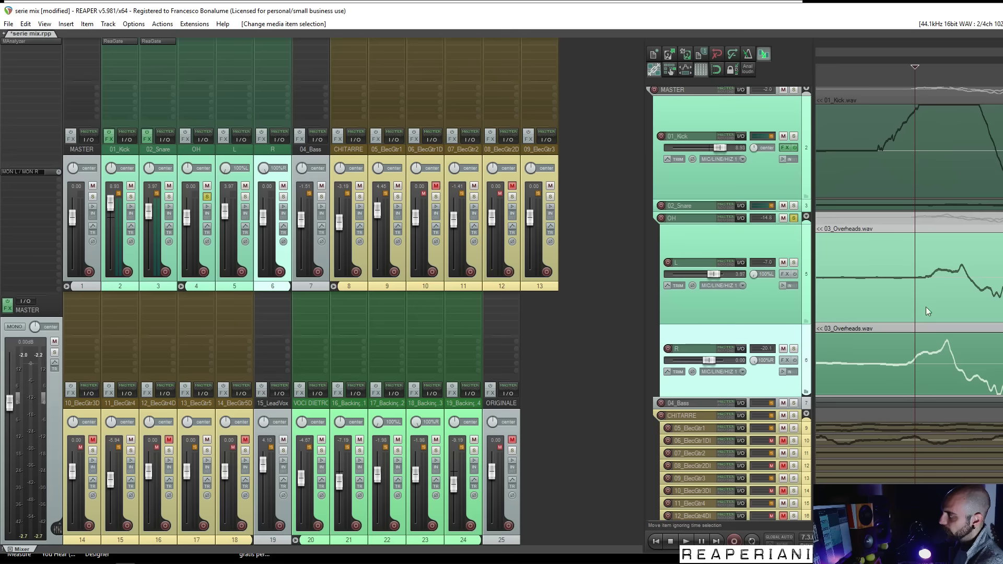
click(937, 294)
scroll(972, 283, down, 3)
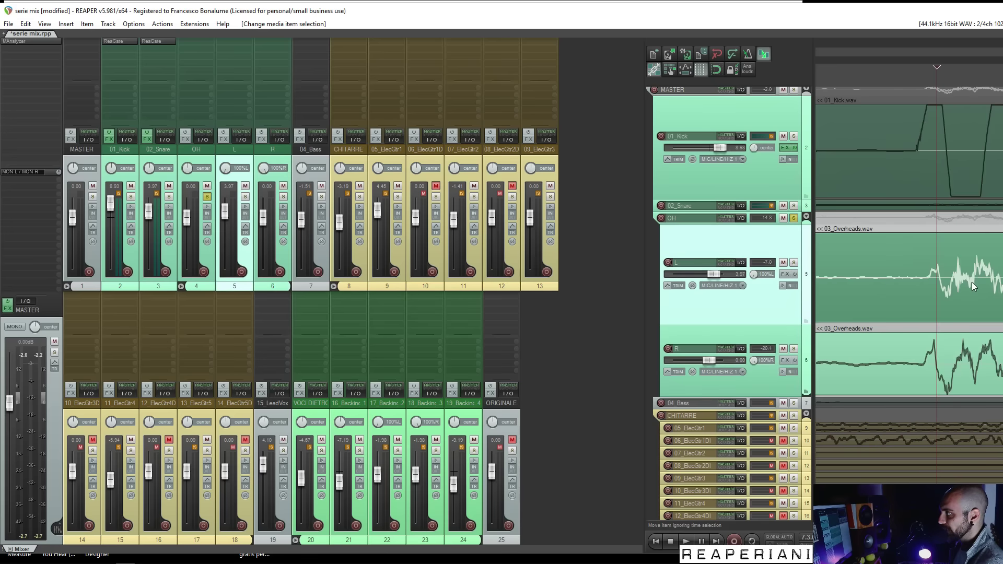
scroll(972, 282, down, 4)
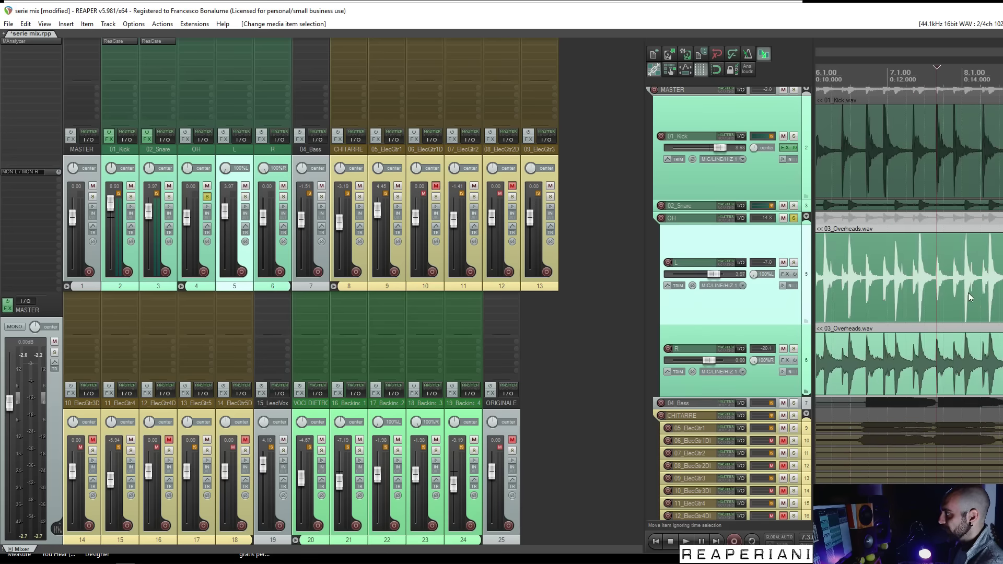
Shift the L overhead item slightly later to line up its hit at 8.1 with the R overhead, and inspect a neighbouring hit
click(908, 300)
scroll(907, 297, up, 5)
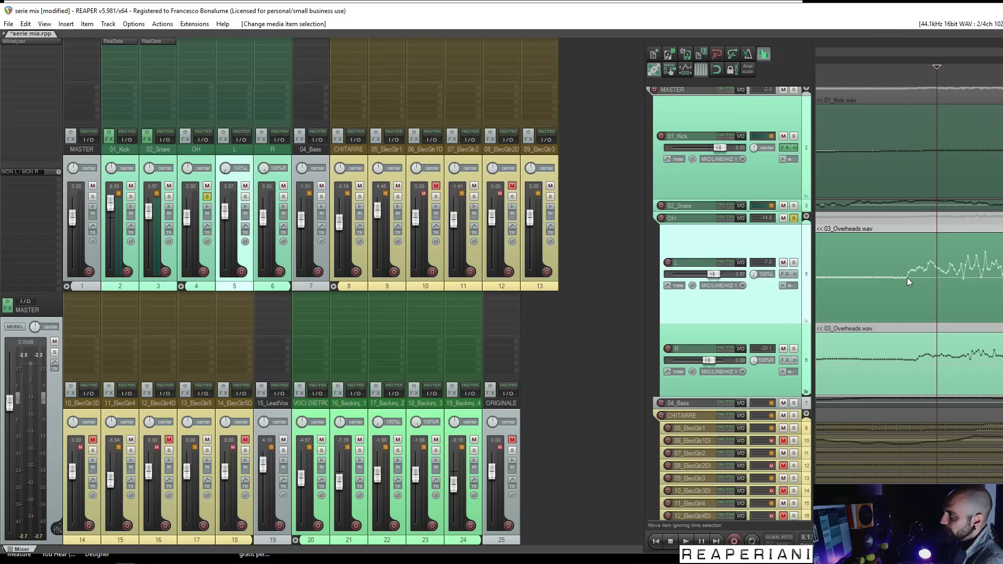
drag(907, 277, 968, 287)
scroll(970, 287, down, 5)
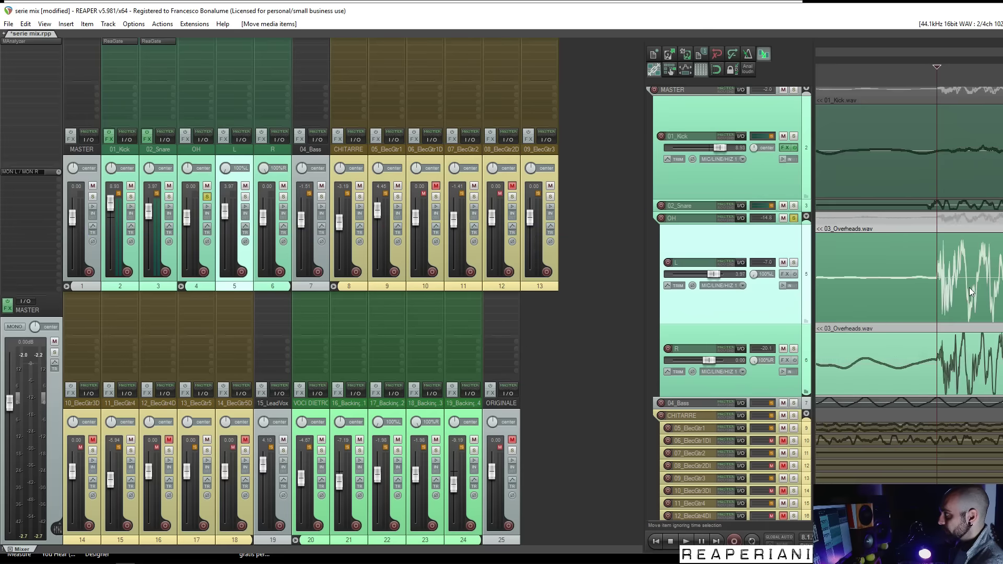
scroll(929, 286, up, 6)
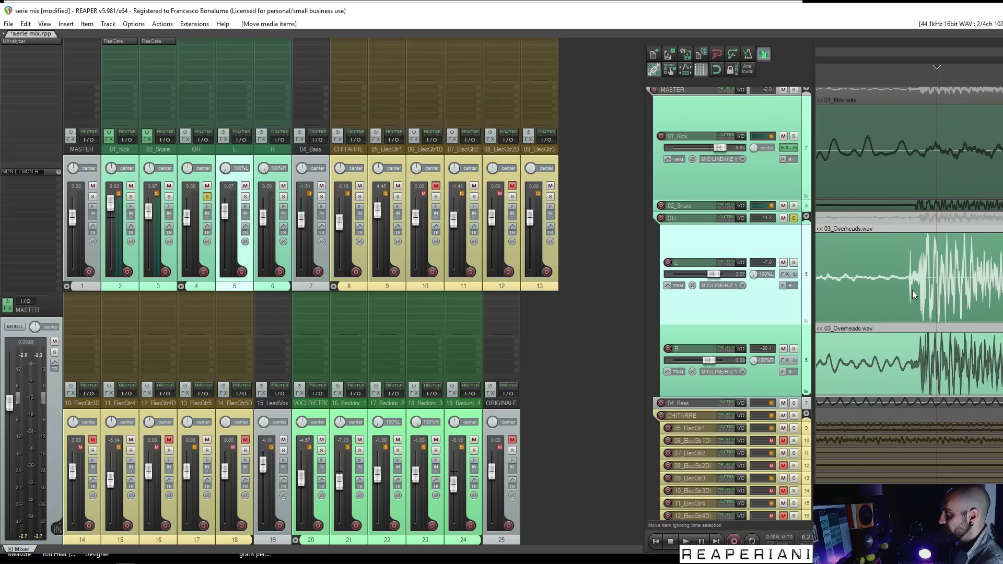
scroll(932, 294, down, 6)
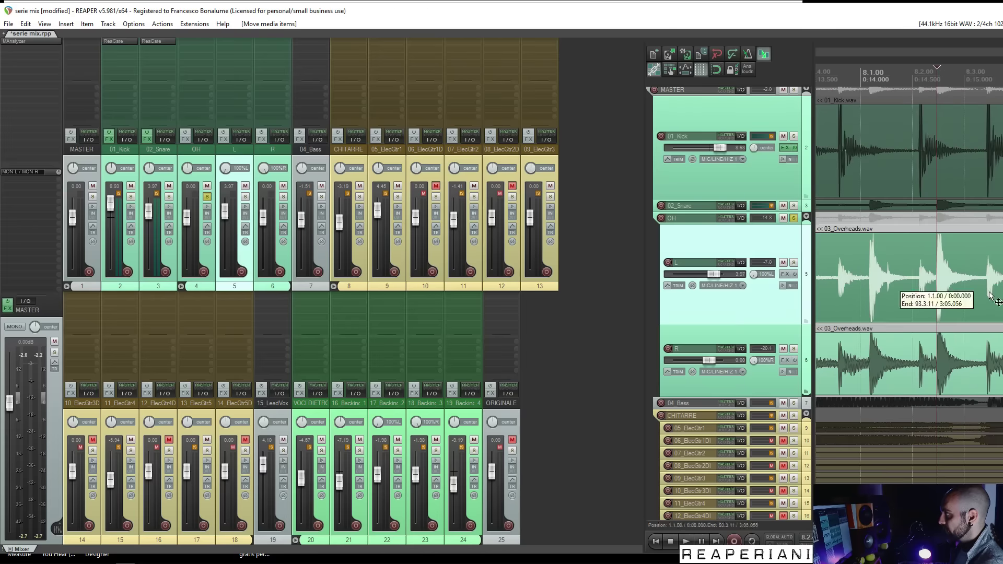
Try to line up the R overhead's kick attack near 8.3 with the L overhead's
scroll(966, 299, up, 5)
click(885, 299)
scroll(885, 299, up, 6)
click(864, 299)
scroll(883, 299, down, 3)
click(936, 344)
scroll(936, 343, up, 4)
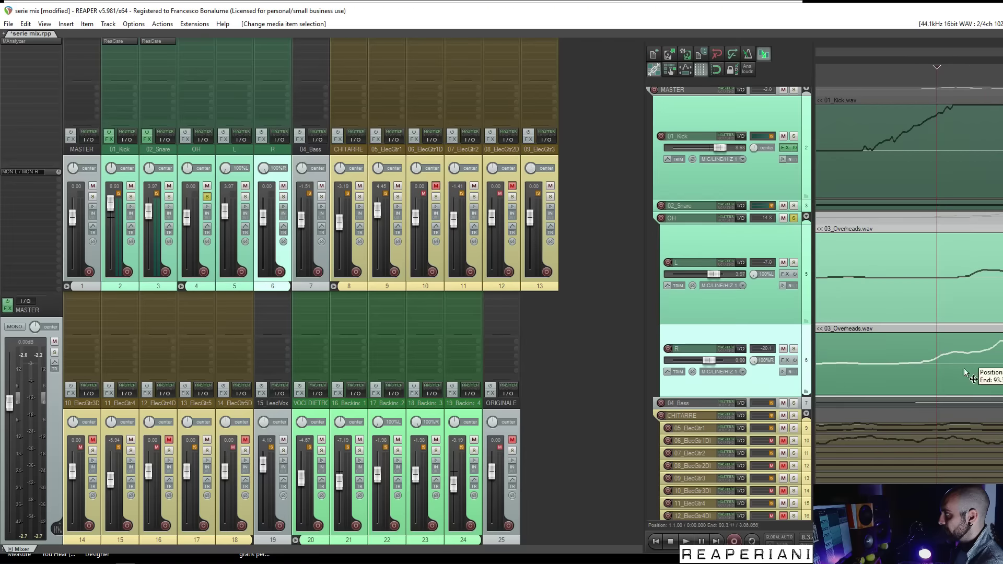
scroll(970, 356, down, 4)
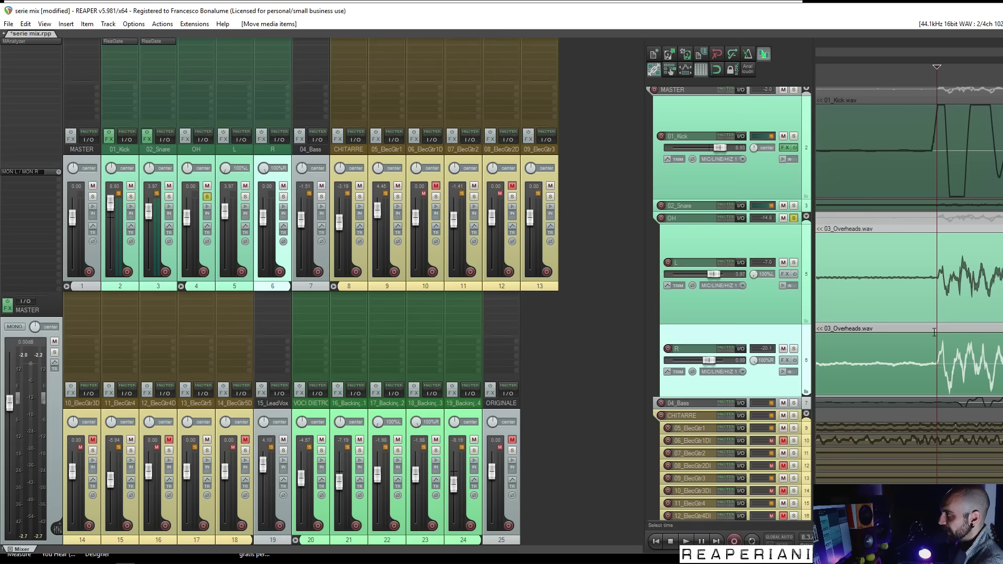
scroll(943, 327, up, 4)
scroll(962, 371, down, 6)
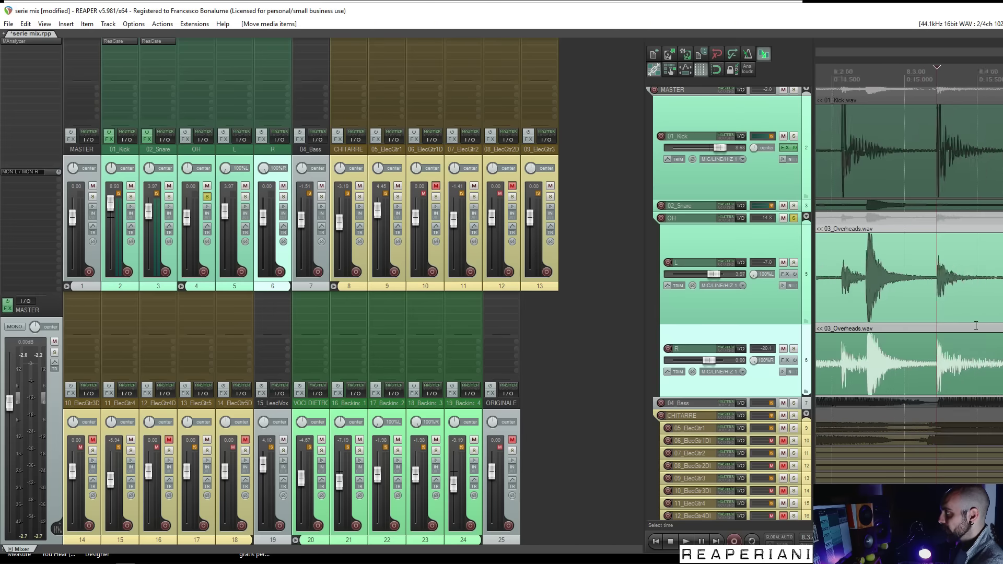
Nudge the L overhead item slightly later to match the R overhead on the hit near 9.1, and start playback
click(966, 283)
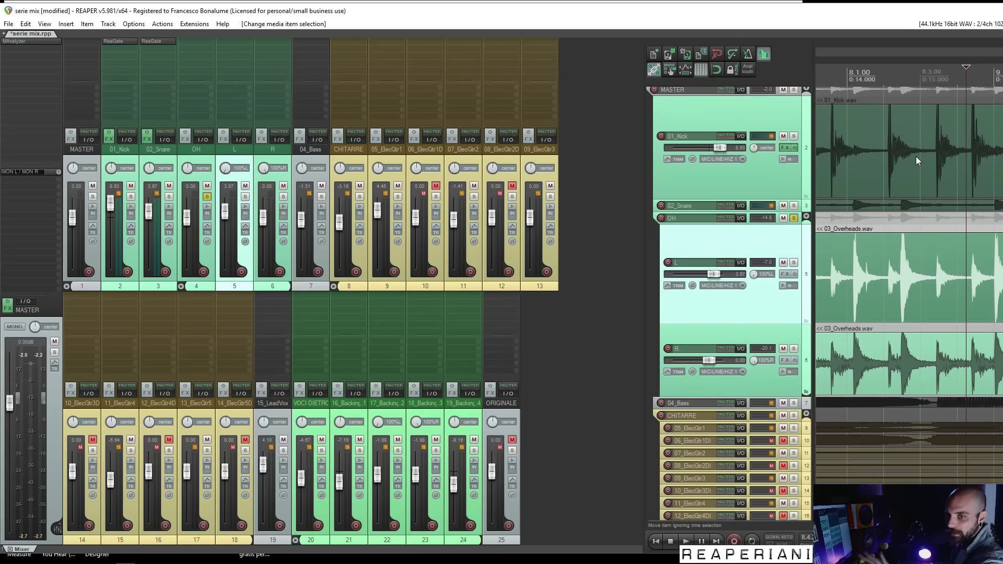
click(967, 306)
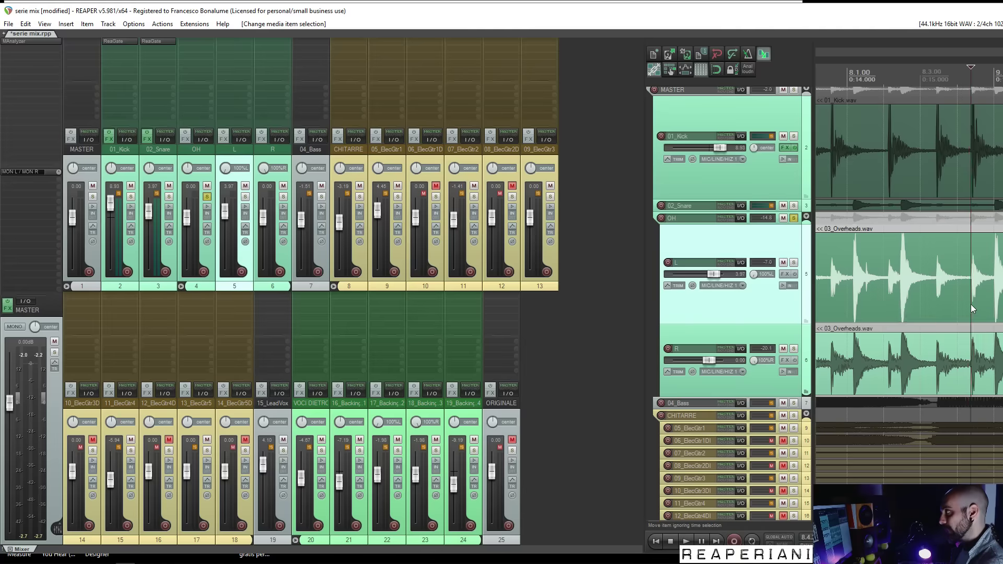
scroll(971, 304, up, 5)
scroll(956, 295, down, 5)
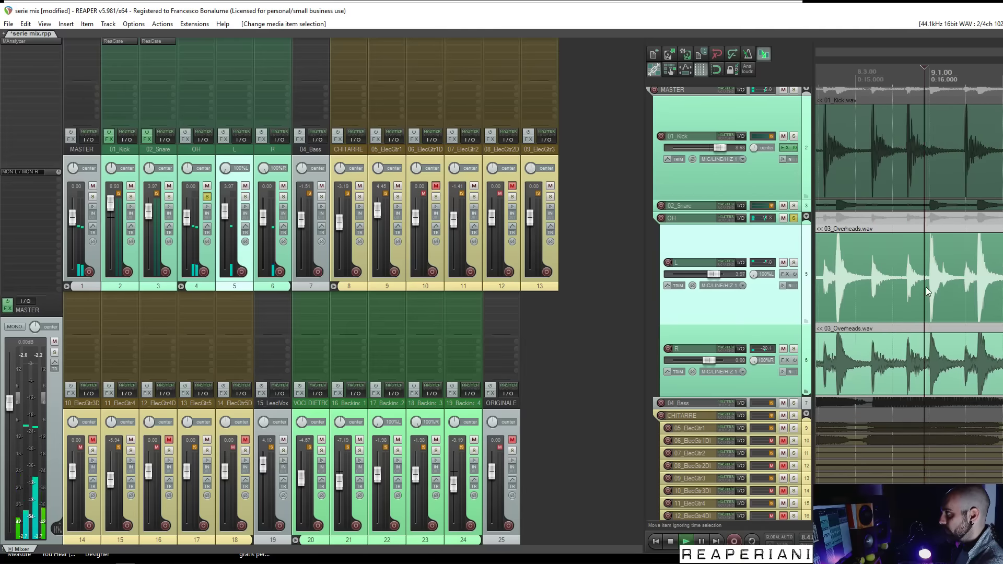
scroll(928, 286, up, 5)
scroll(929, 288, up, 3)
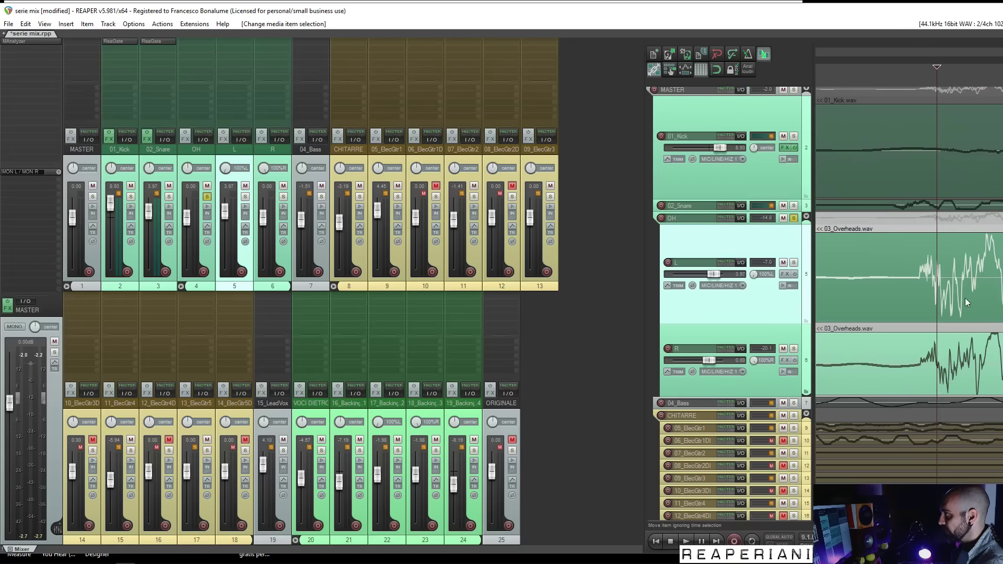
scroll(918, 310, up, 5)
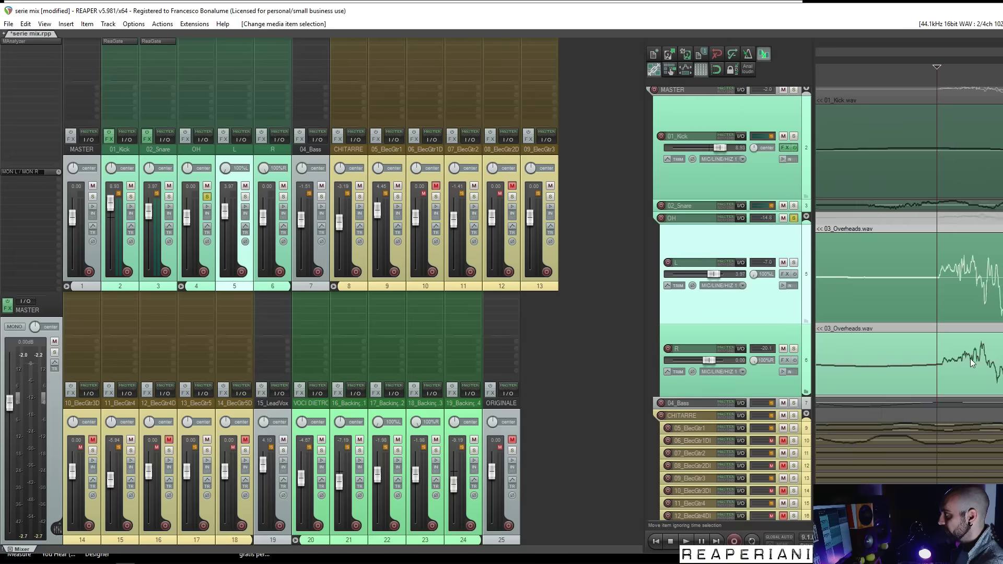
drag(969, 299, 979, 297)
key(space)
scroll(973, 303, down, 10)
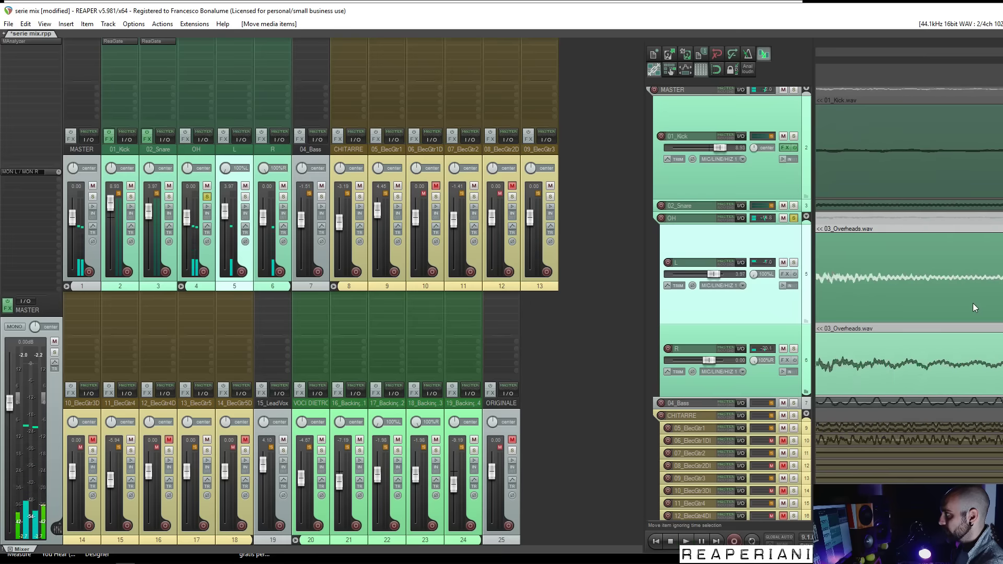
Play and stop around bar 12 and check the alignment of the L and R overhead attacks on the hit after 12.1
scroll(923, 287, up, 8)
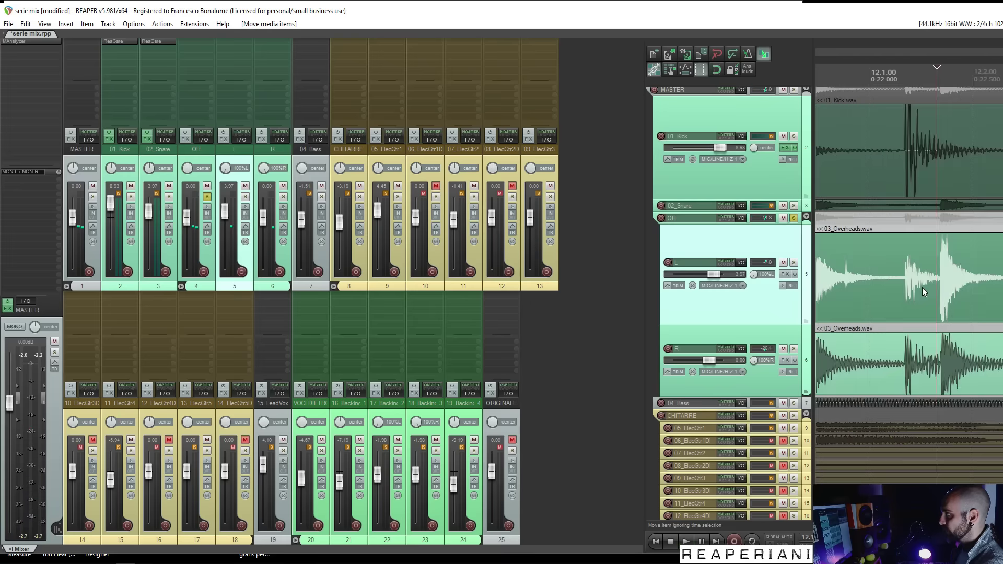
key(space)
key(space)
key(space)
key(space)
key(space)
key(space)
key(space)
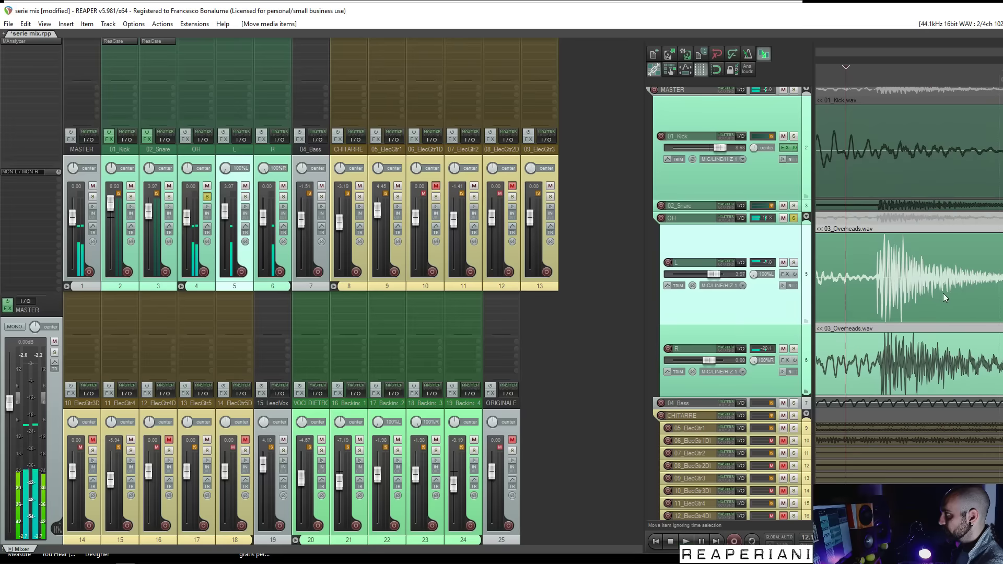
click(884, 285)
scroll(882, 283, up, 4)
click(910, 280)
scroll(910, 280, up, 4)
scroll(911, 280, up, 3)
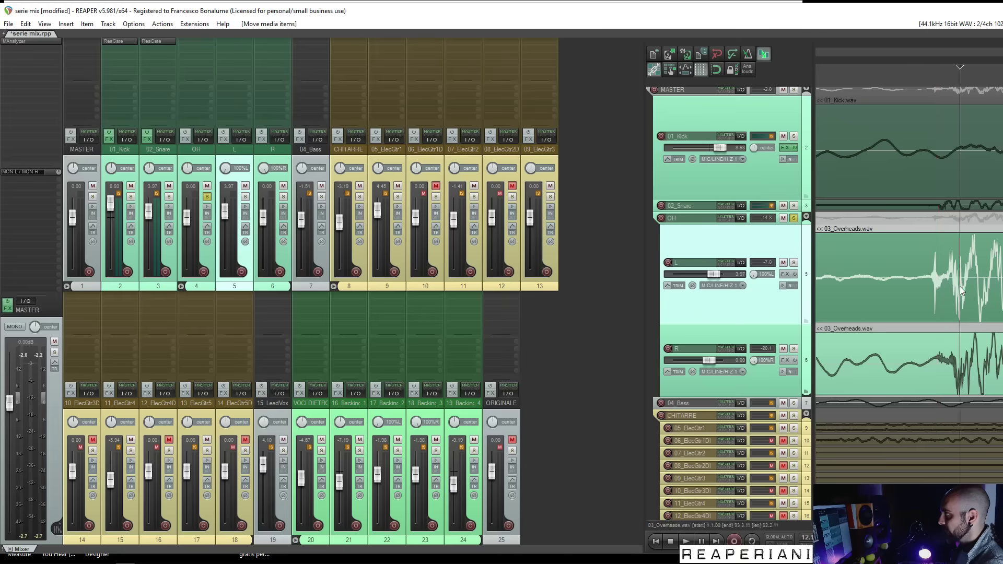
scroll(961, 286, up, 3)
scroll(966, 288, down, 3)
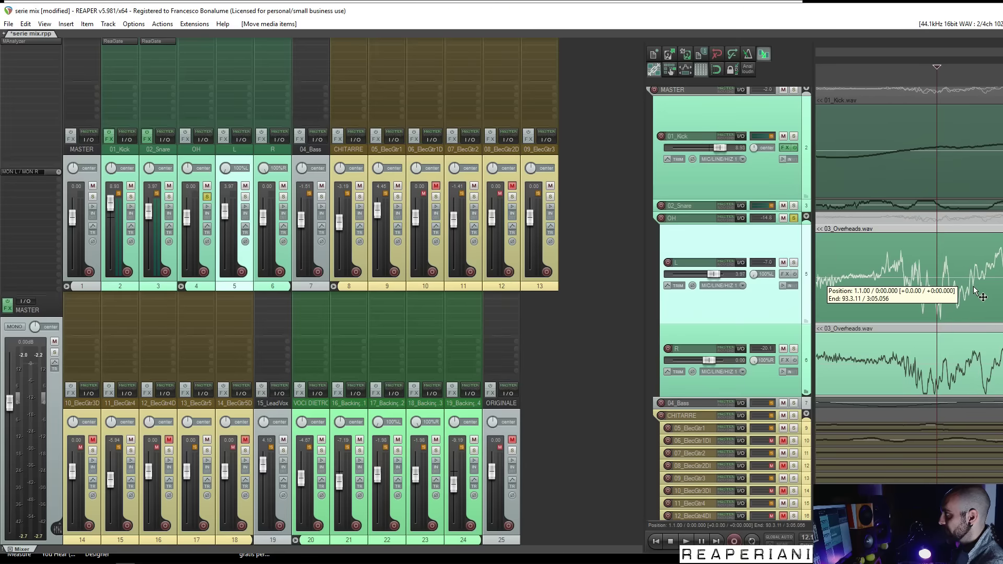
scroll(974, 287, down, 3)
scroll(972, 295, down, 3)
Play the aligned L and R overheads from after bar 12 and stop once they have been heard
click(861, 278)
key(space)
scroll(861, 277, down, 3)
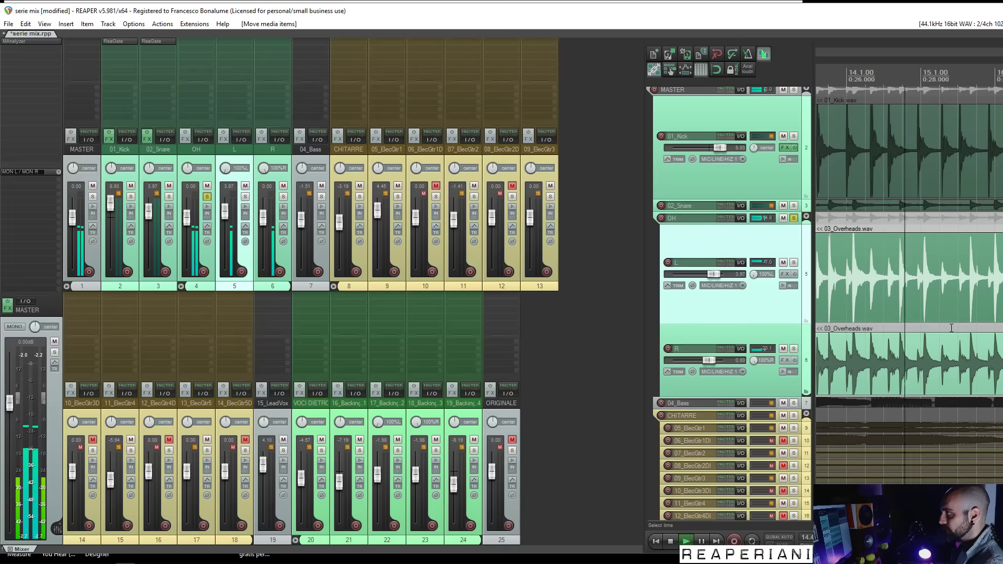
scroll(910, 294, down, 4)
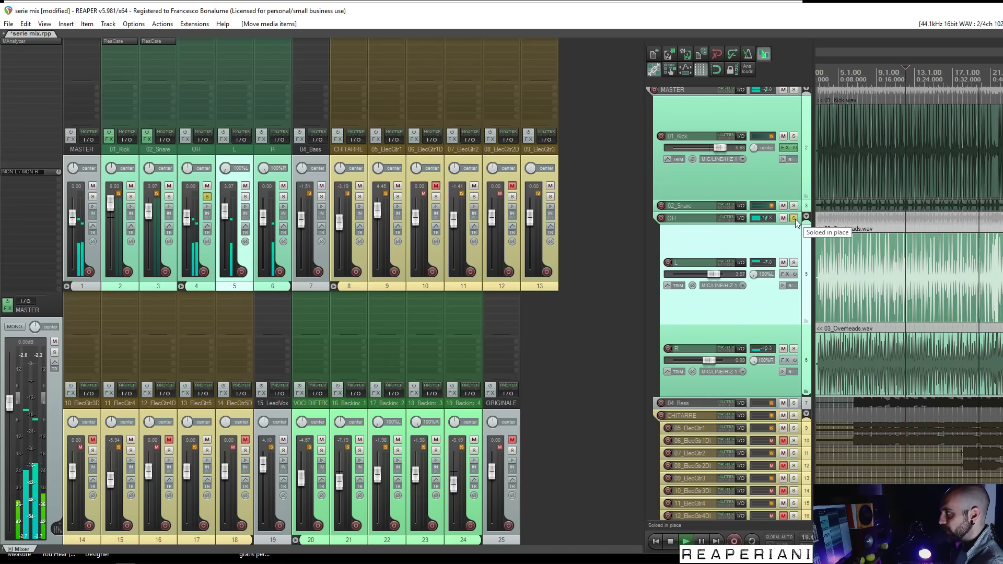
key(space)
Return to the project start and make a time selection over the gap before the L overhead item
key(Home)
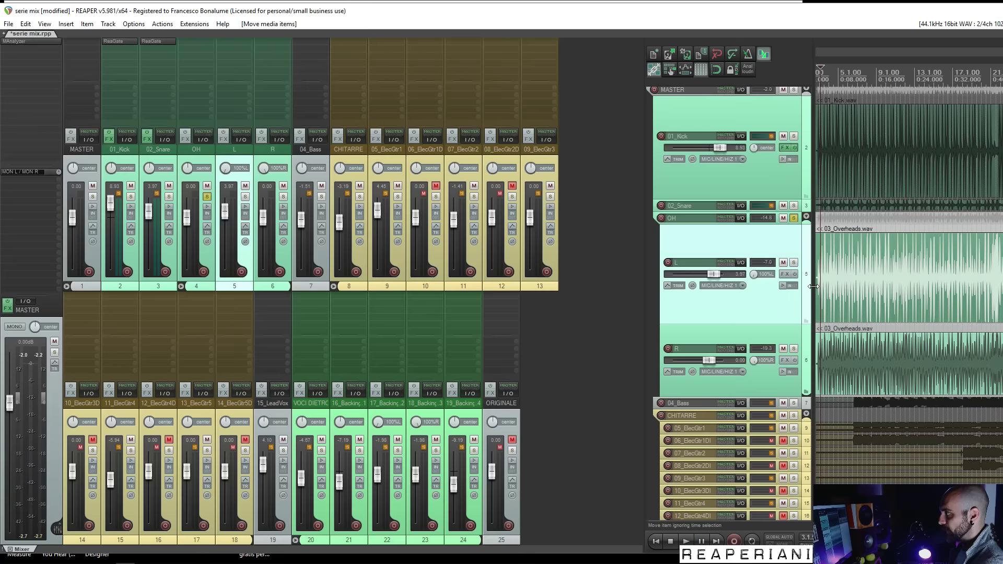
scroll(817, 287, up, 5)
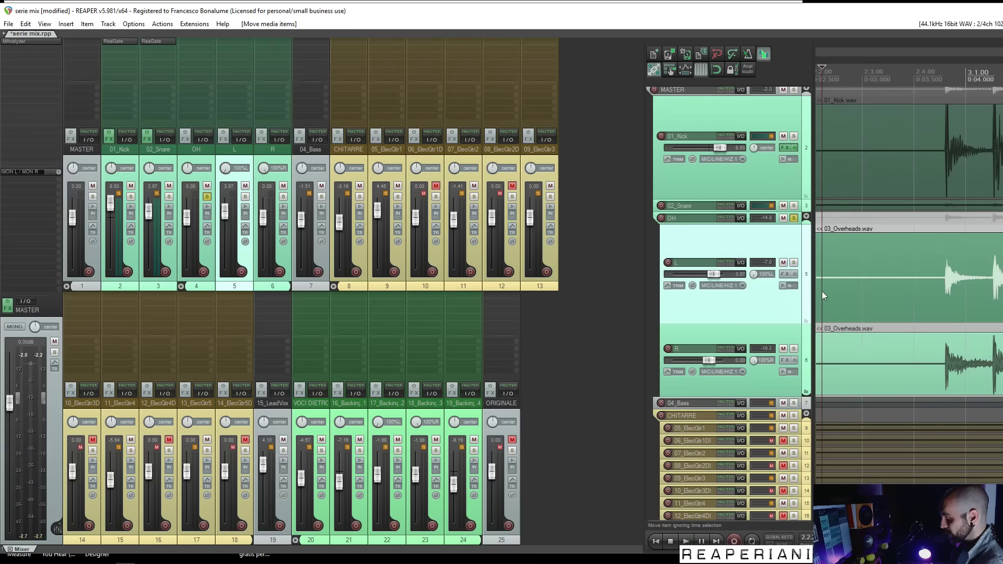
scroll(822, 290, up, 8)
scroll(836, 281, up, 5)
drag(910, 251, 817, 251)
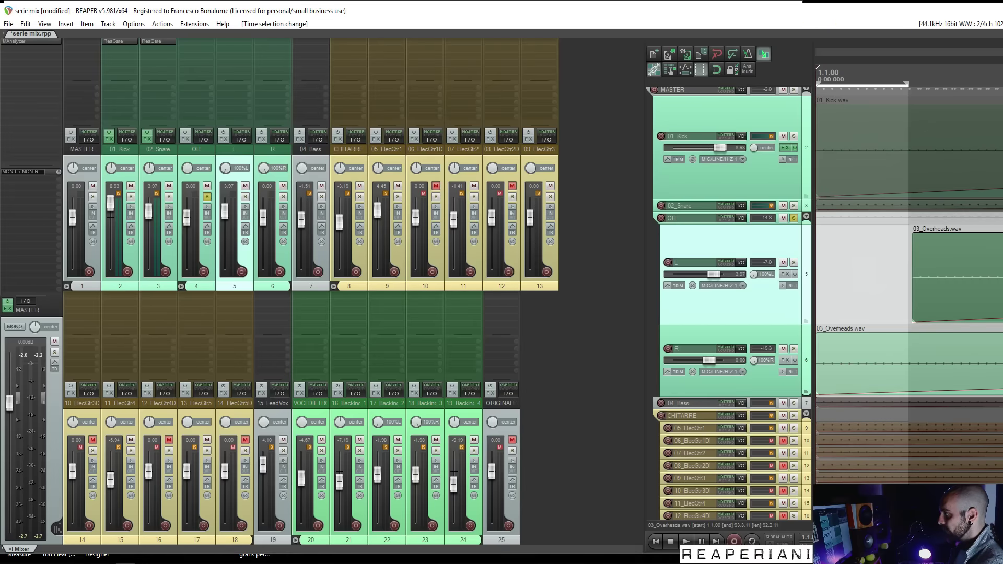
Switch the transport time display to Minutes:Seconds and reselect the gap between the project start and the L overhead item
right_click(833, 541)
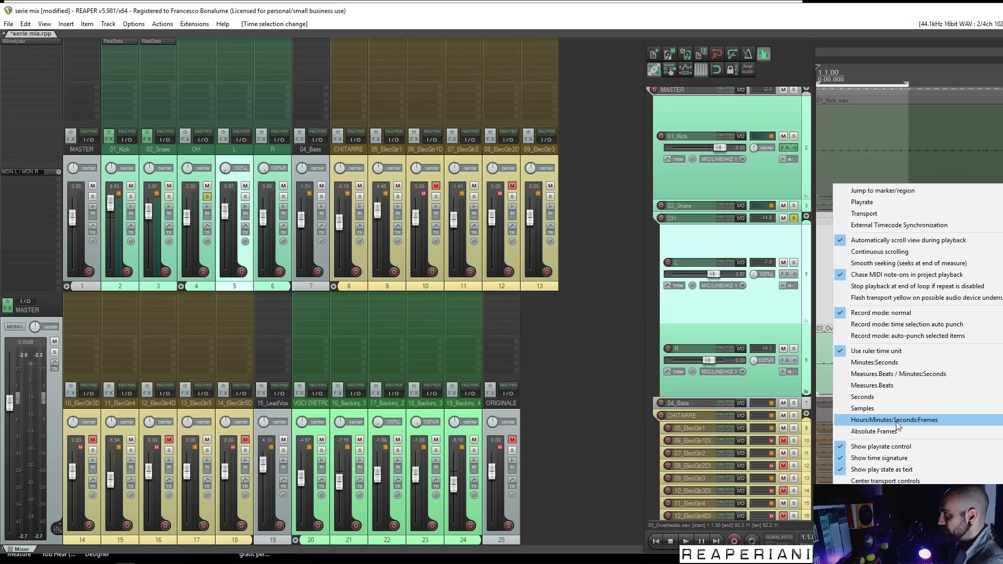
click(898, 374)
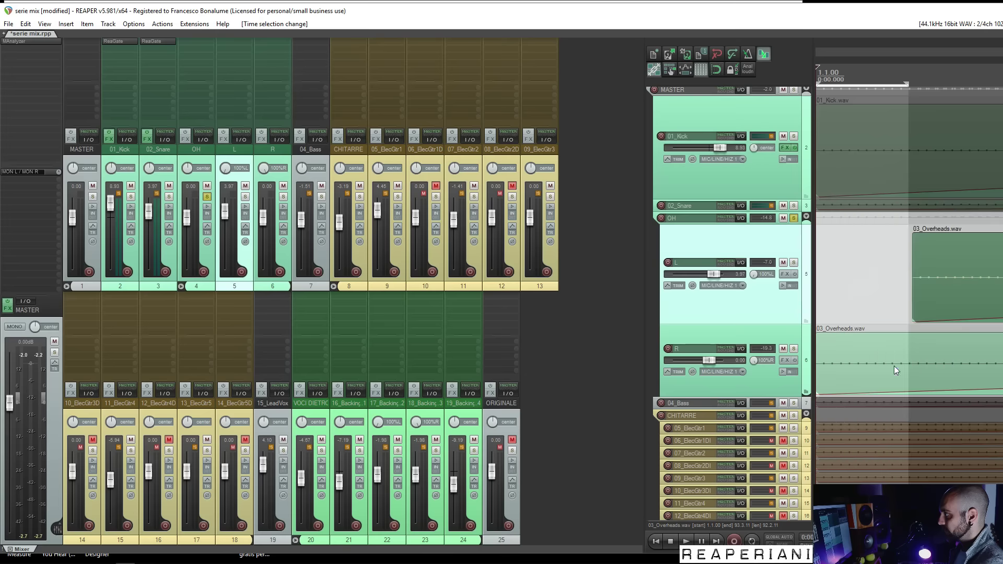
click(863, 286)
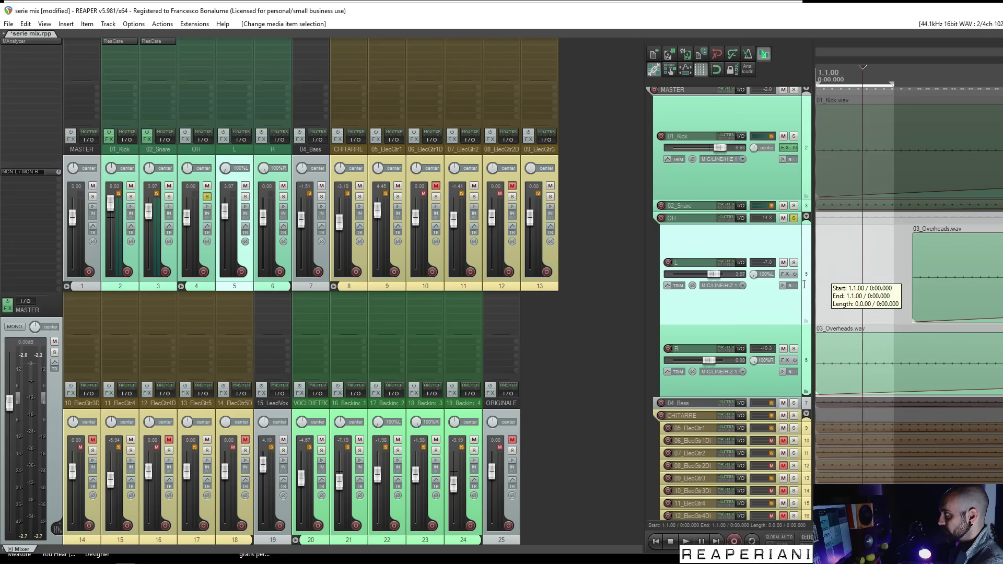
drag(909, 276, 794, 281)
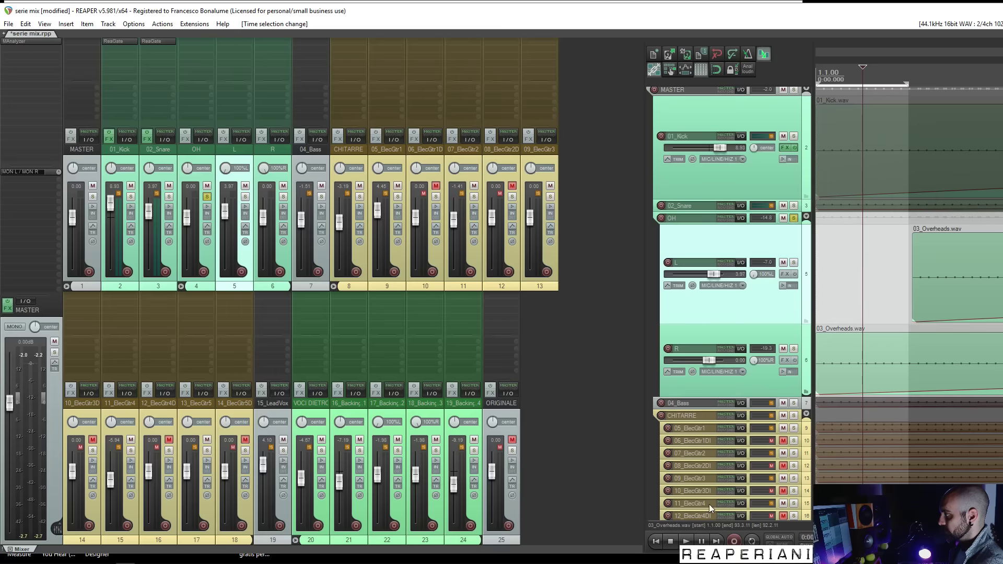
Widen the arrange area, release the OH folder's solo and play the full mix from about bar 6
drag(645, 468, 587, 467)
key(space)
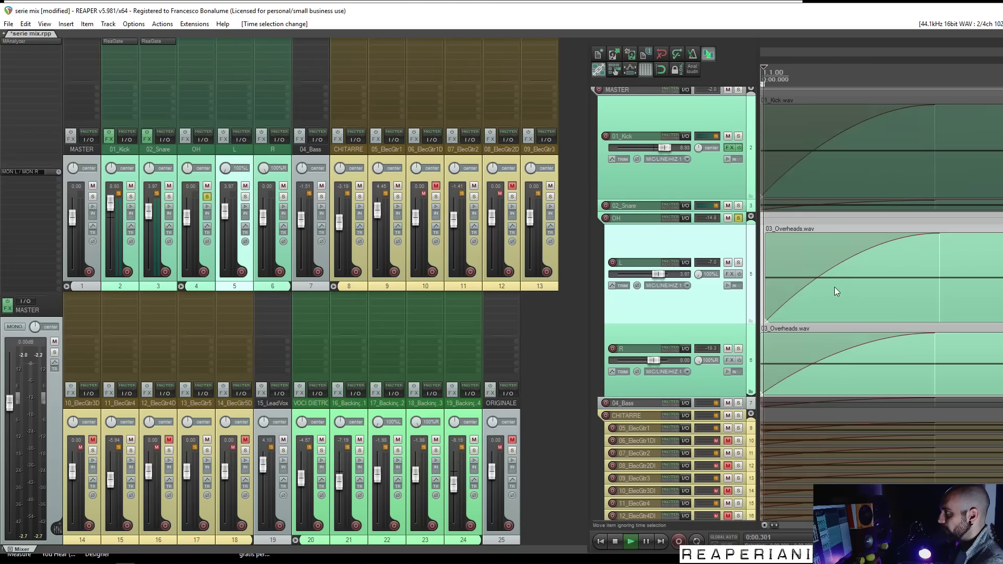
click(738, 218)
click(825, 235)
scroll(849, 271, down, 15)
click(824, 275)
key(space)
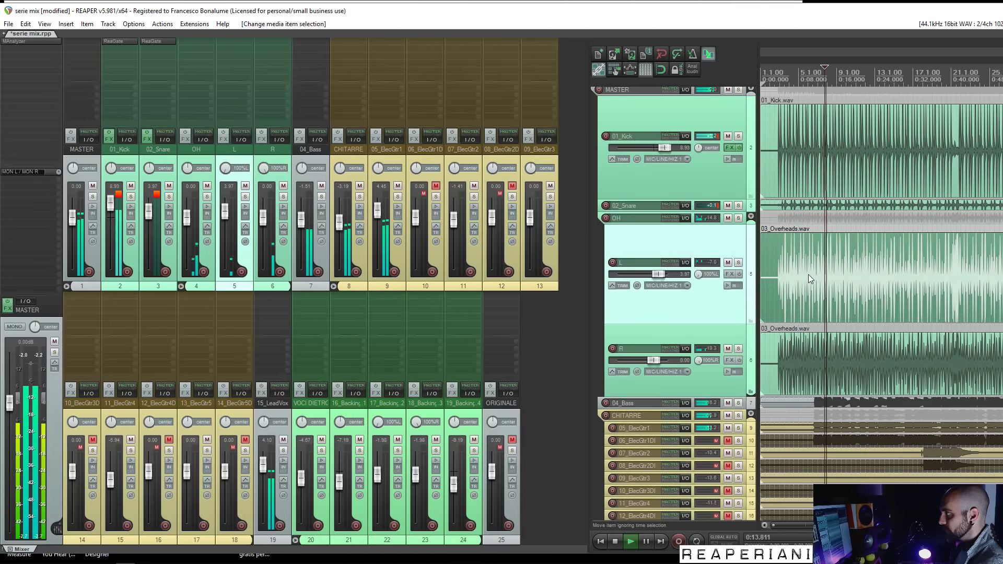
scroll(809, 275, down, 4)
scroll(809, 275, down, 4)
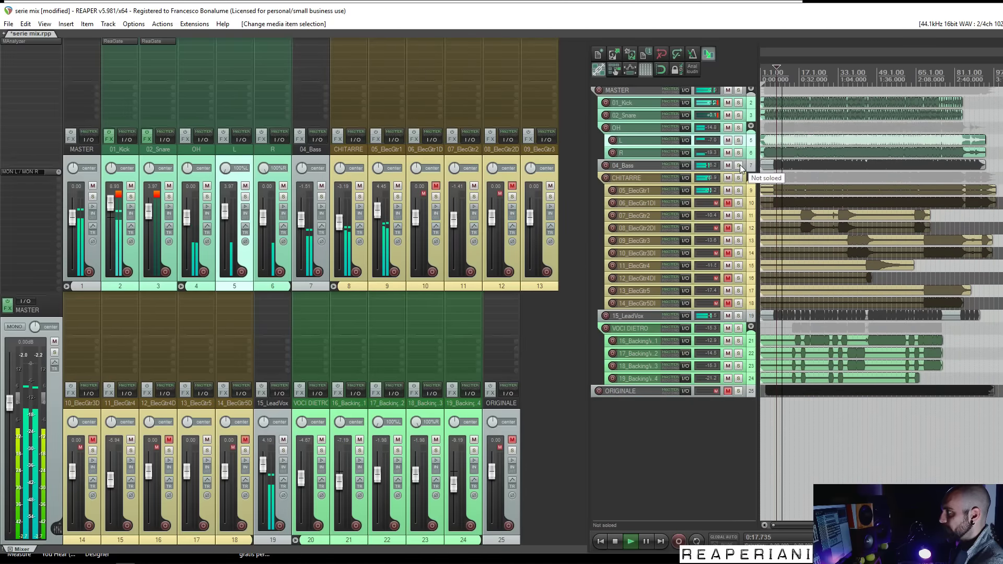
Solo the OH folder track and insert ReaEQ on it
click(738, 127)
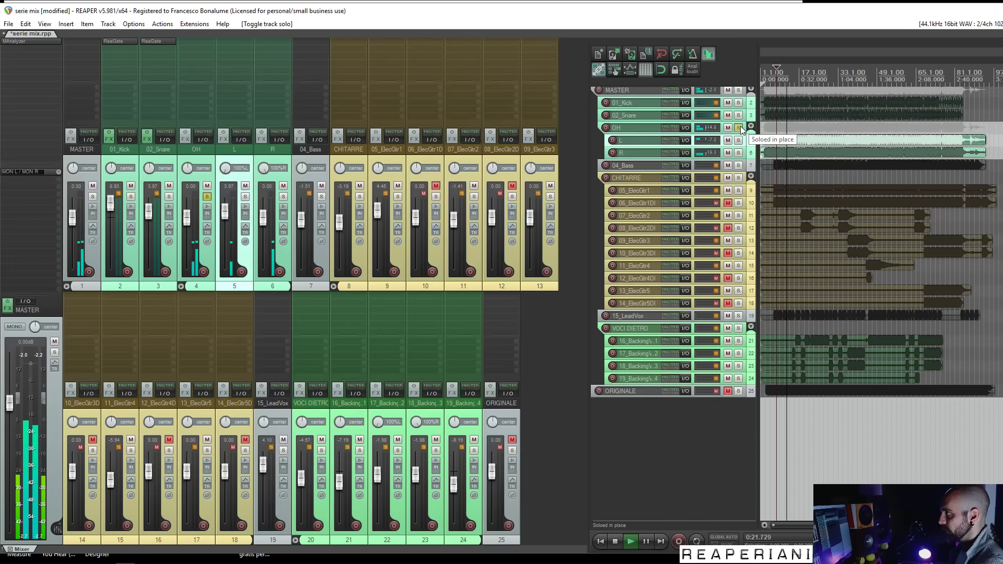
double_click(197, 41)
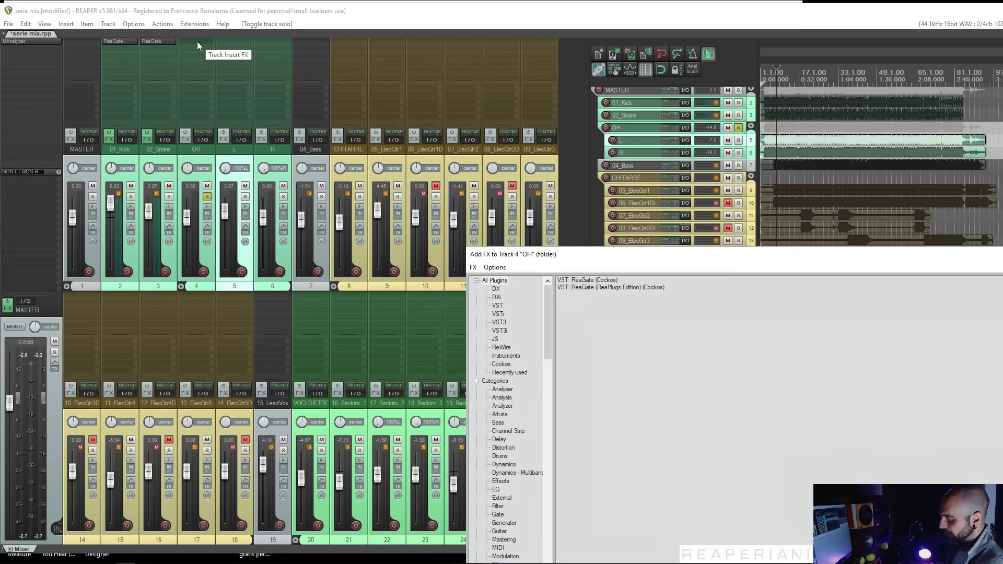
text(reaeq)
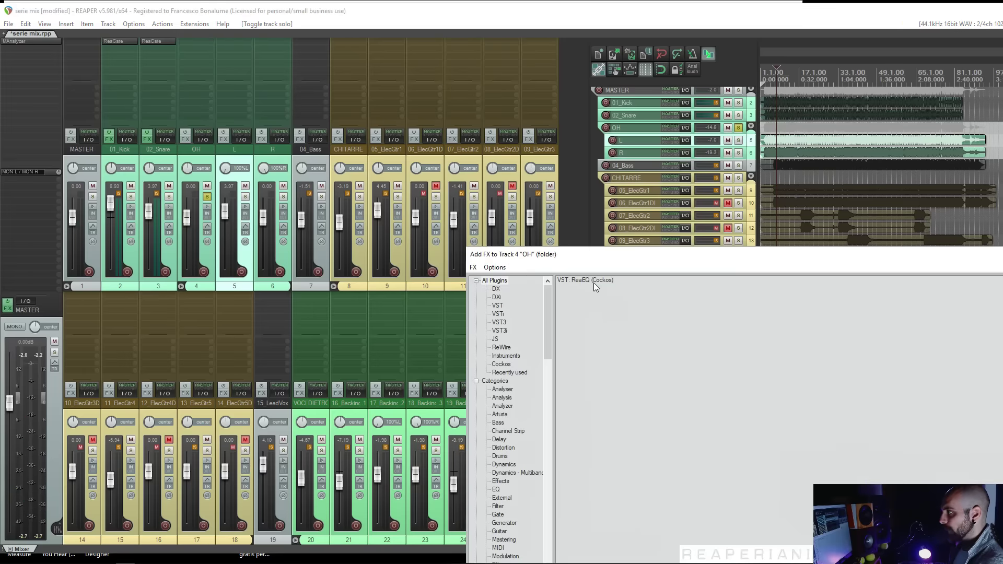
double_click(594, 283)
Change band 1 of the OH ReaEQ to a high-pass filter and raise its frequency to about 243 Hz during playback
right_click(56, 107)
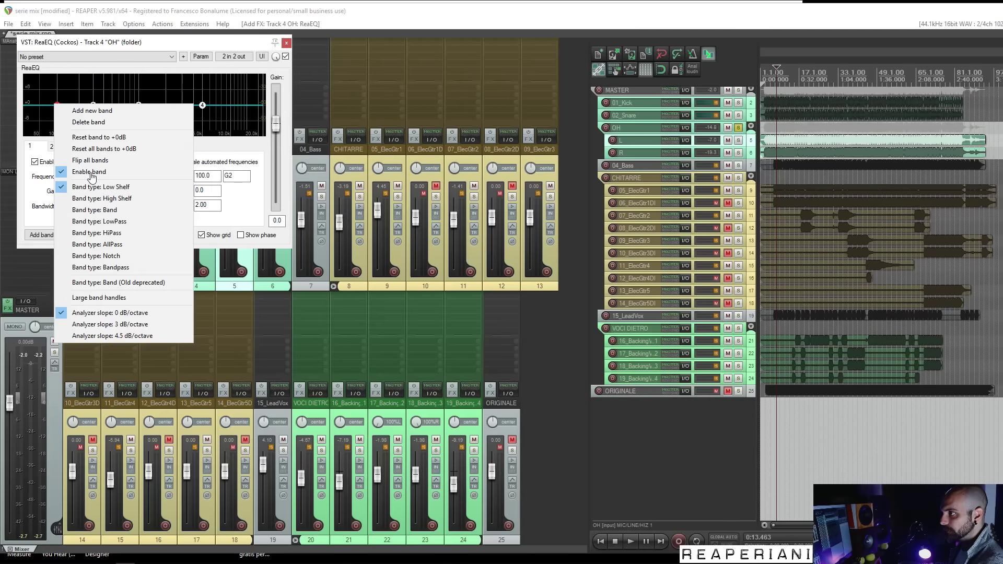
click(130, 233)
key(space)
drag(55, 124, 89, 124)
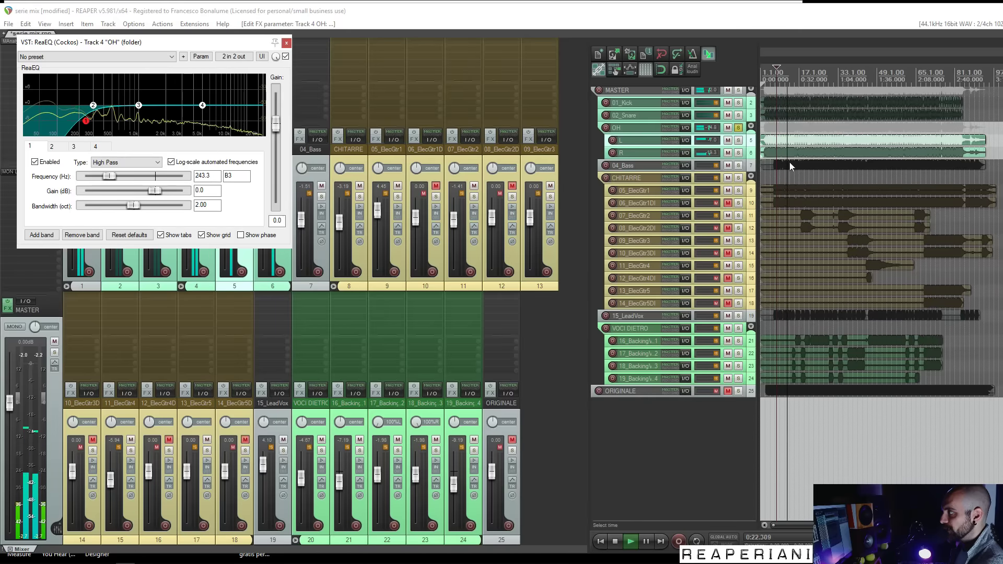
Play the overheads from about bar 17, fine-tune the high-pass cutoff by ear and close the ReaEQ window
click(805, 128)
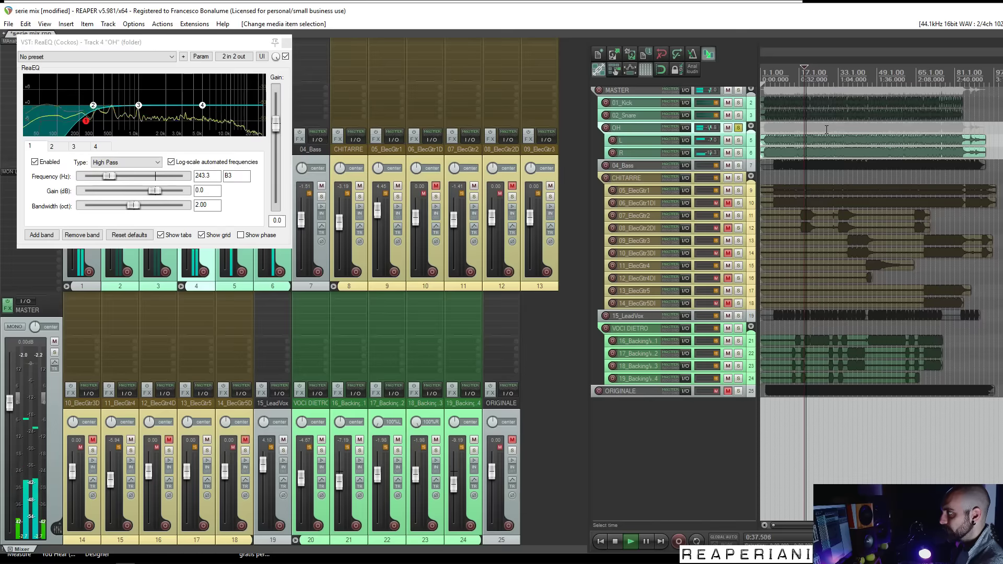
drag(86, 122, 90, 124)
click(285, 43)
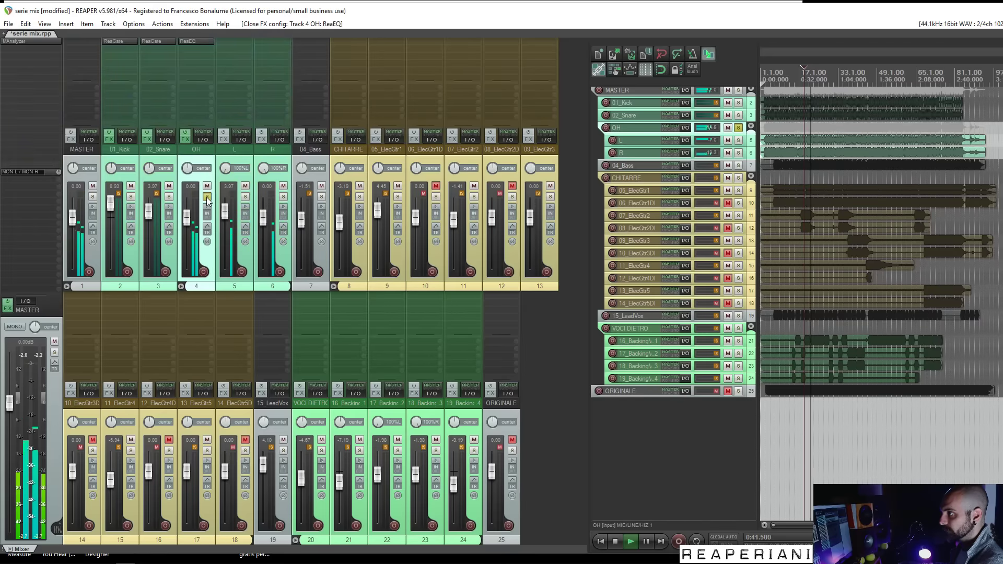
Solo 01_Kick, 02_Snare and OH together and play them from the drum entry at about 0:03.5
click(206, 197)
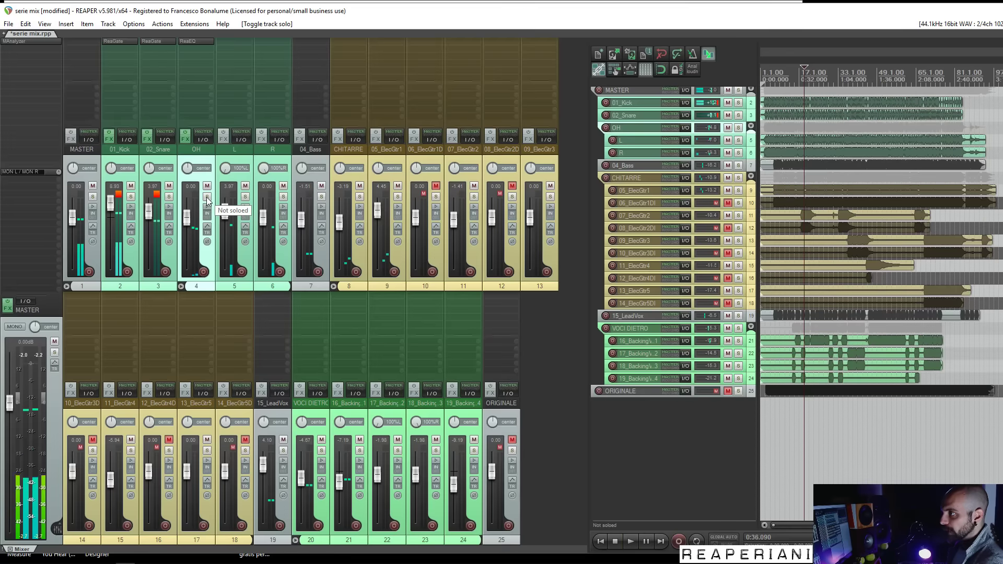
key(space)
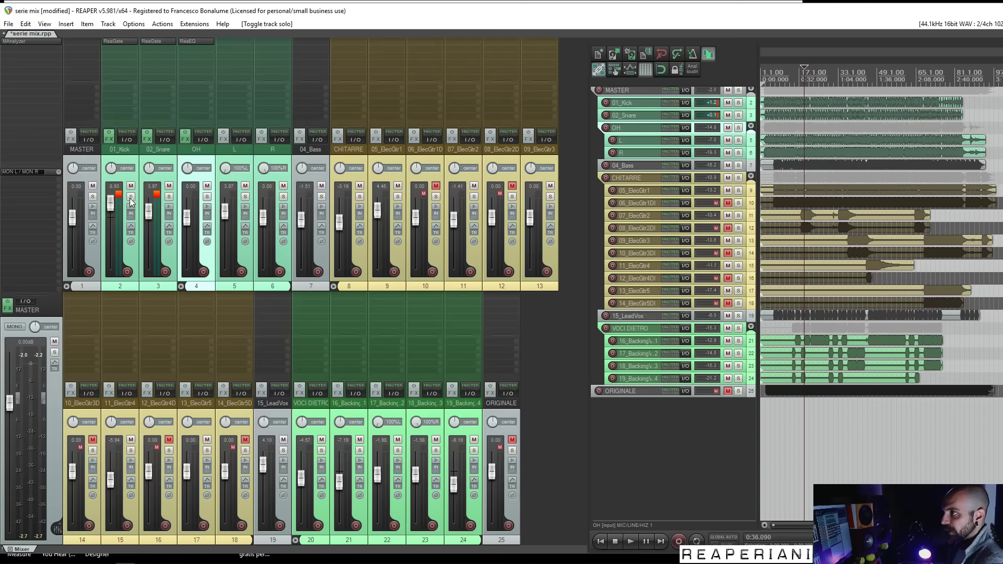
click(131, 197)
click(169, 197)
click(207, 197)
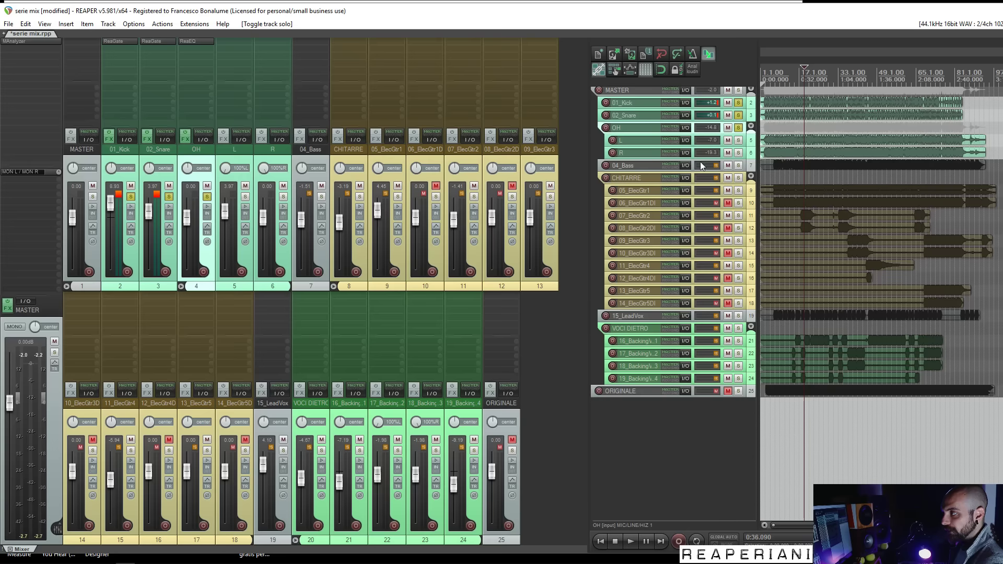
scroll(770, 77, up, 5)
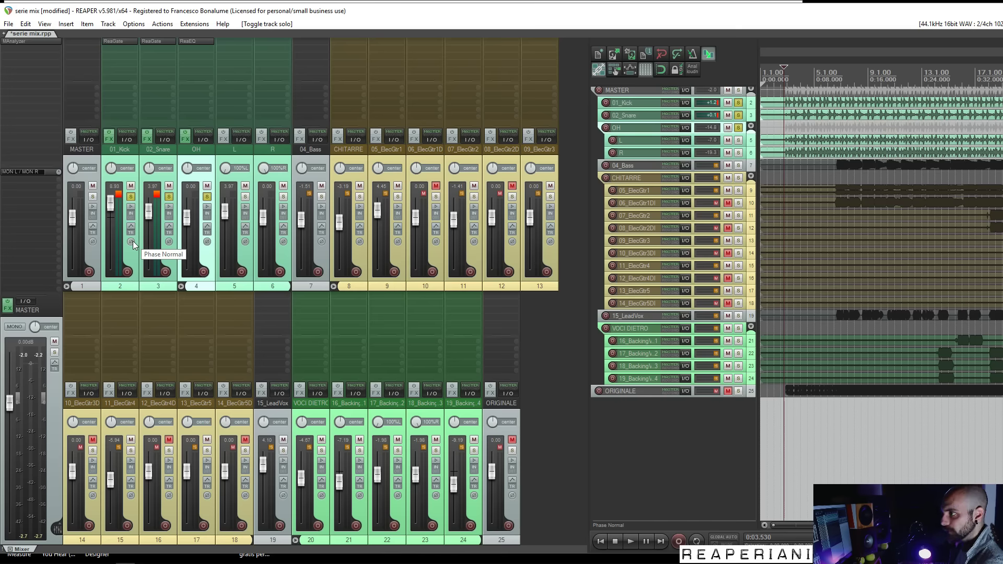
key(space)
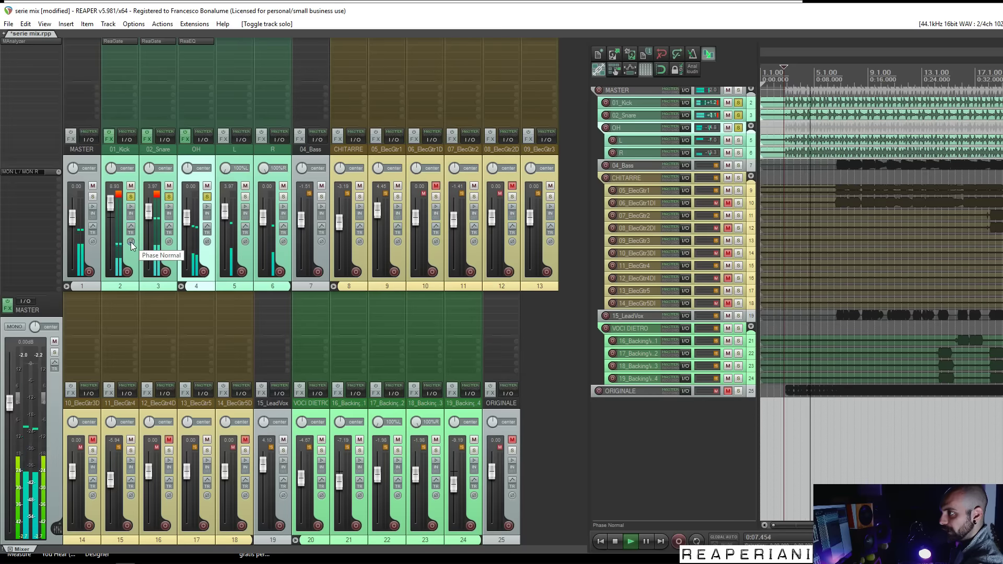
Compare normal and inverted phase on 01_Kick and on 02_Snare while the drums play, returning both to normal
click(131, 242)
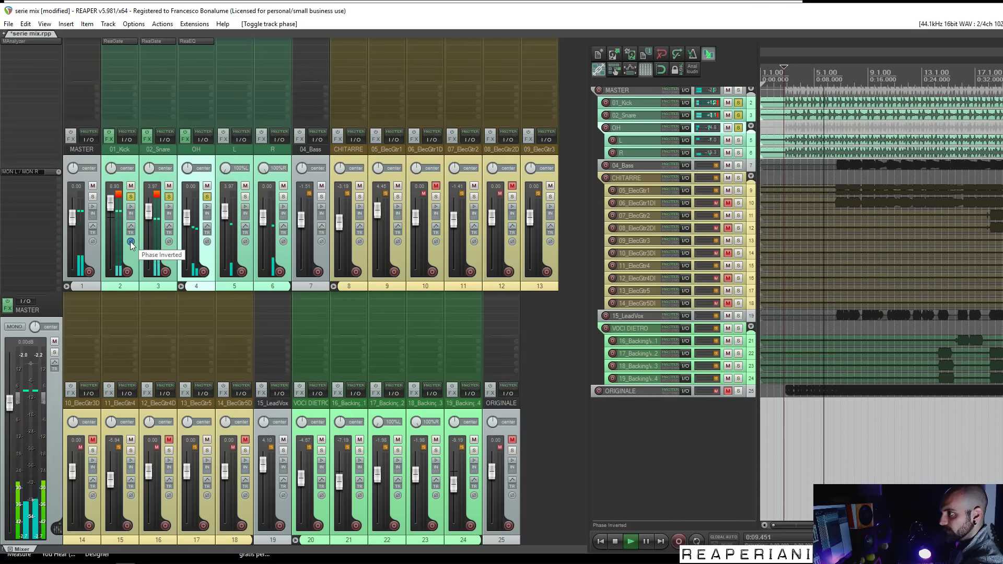
click(131, 242)
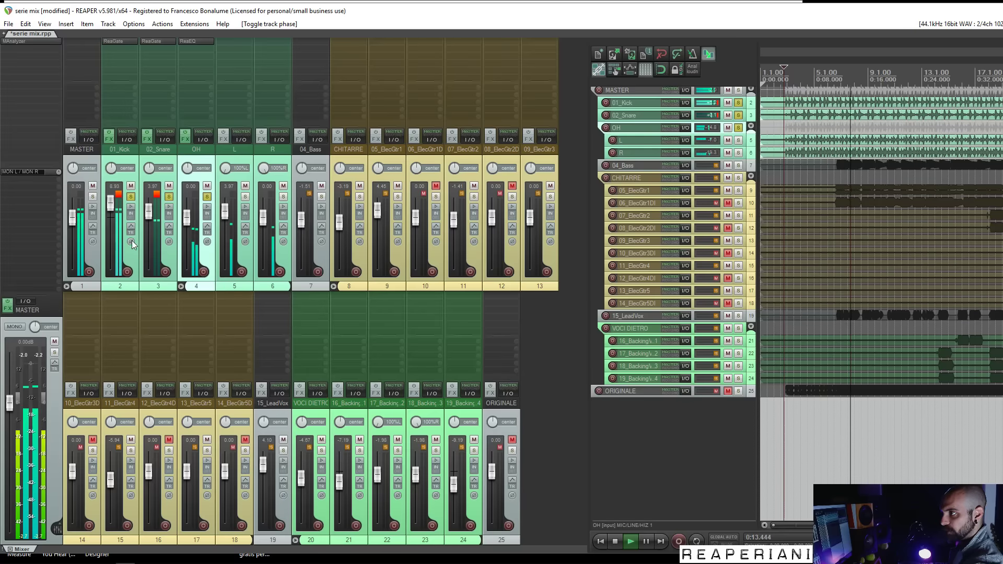
click(169, 243)
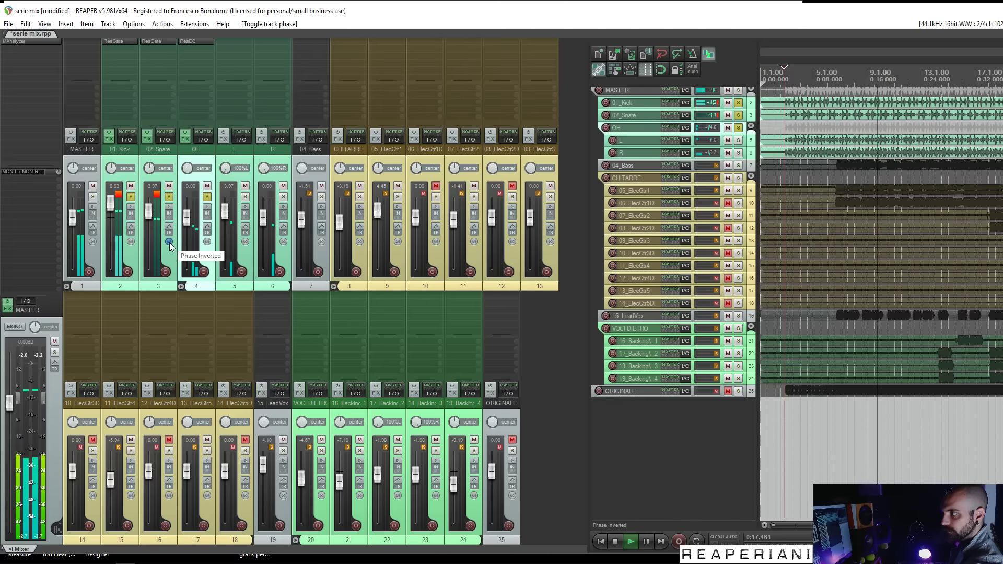
click(169, 243)
click(169, 242)
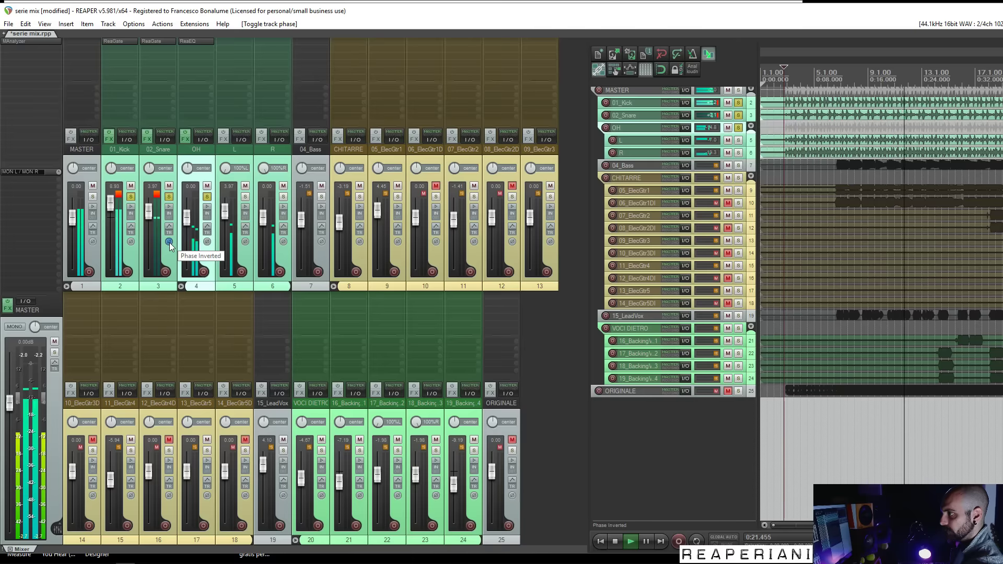
click(169, 242)
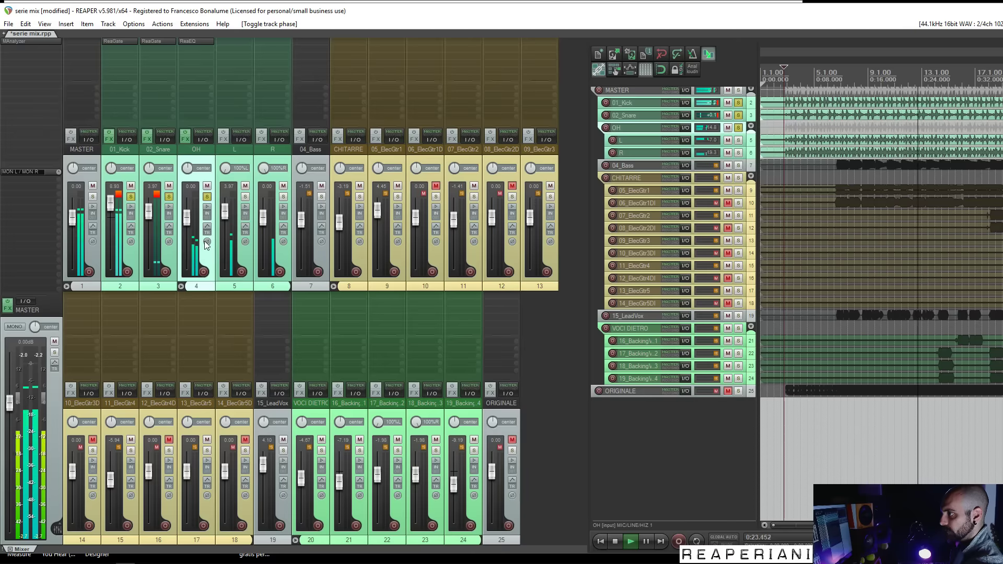
Compare both phase settings on the OH folder, leave its phase inverted and stop playback
click(207, 242)
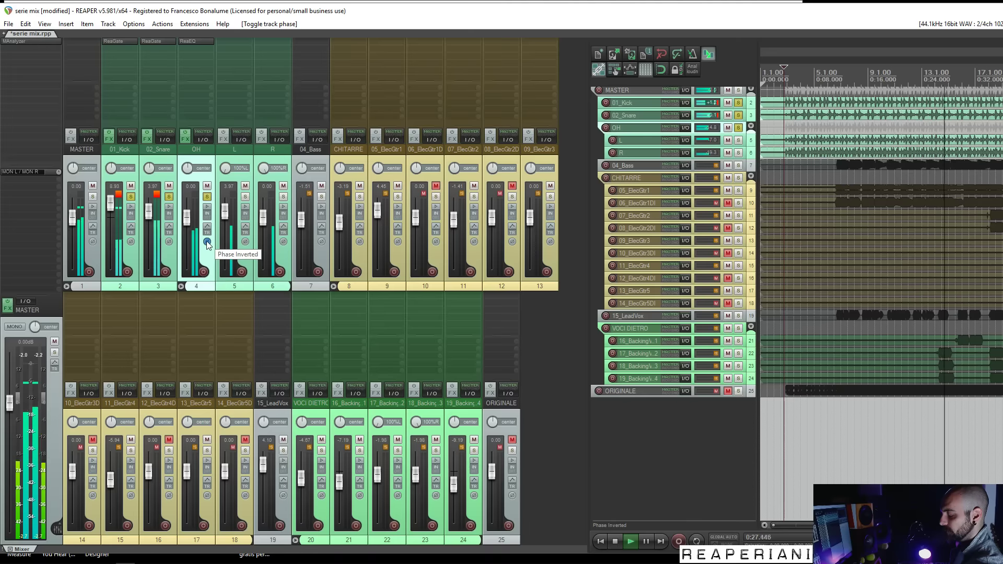
click(207, 241)
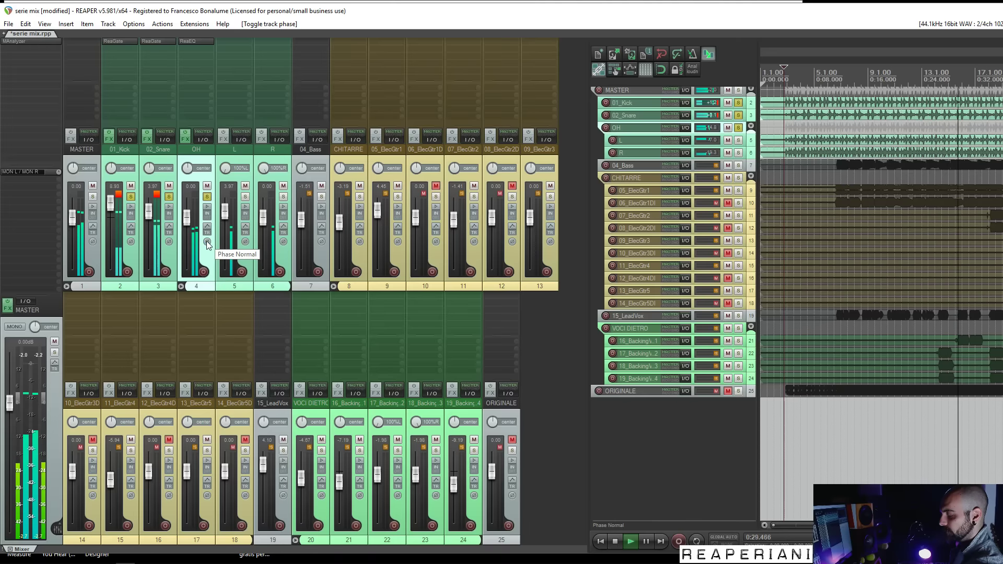
click(207, 242)
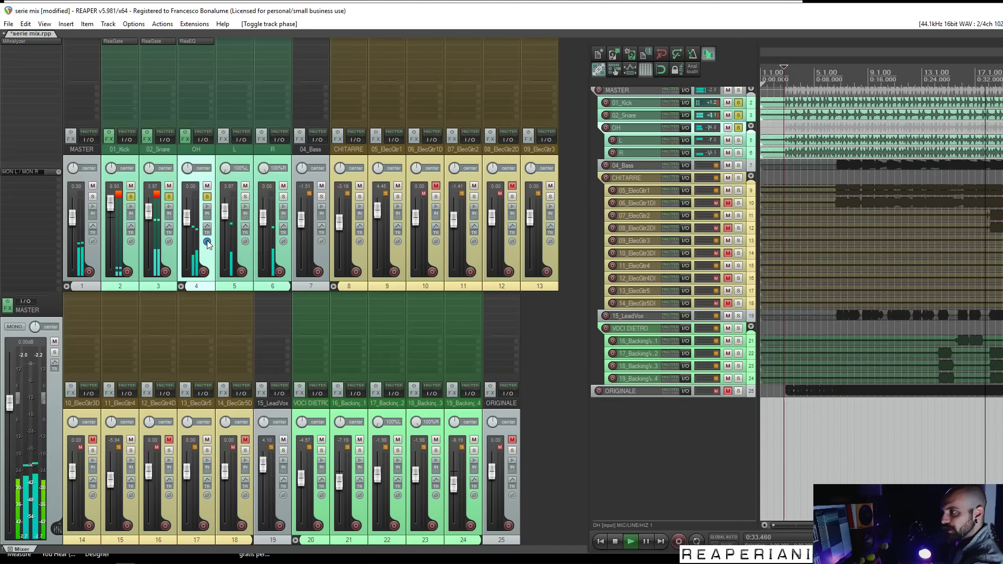
key(space)
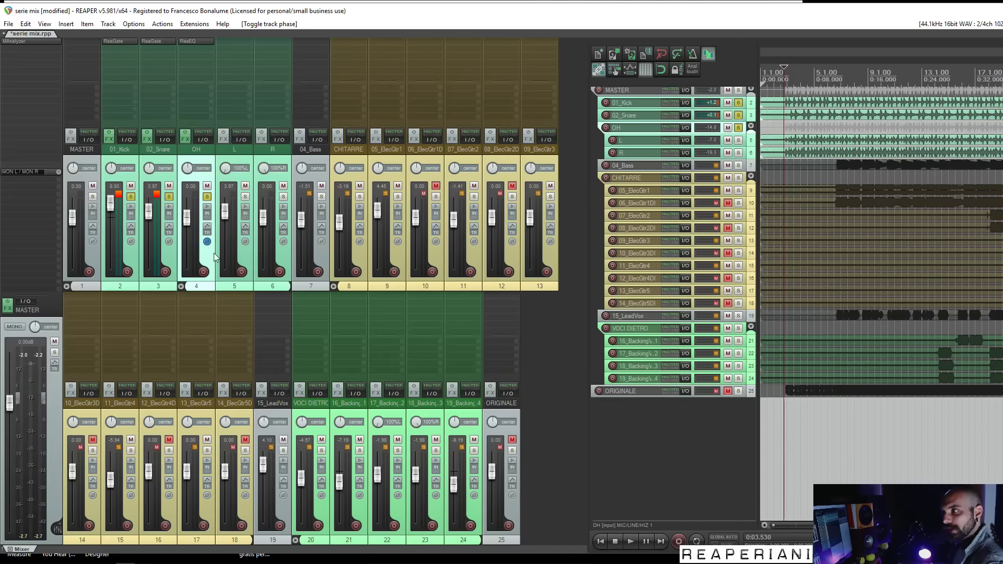
Clear the solos on the kick, snare and OH tracks and listen to the full mix
drag(131, 197, 193, 194)
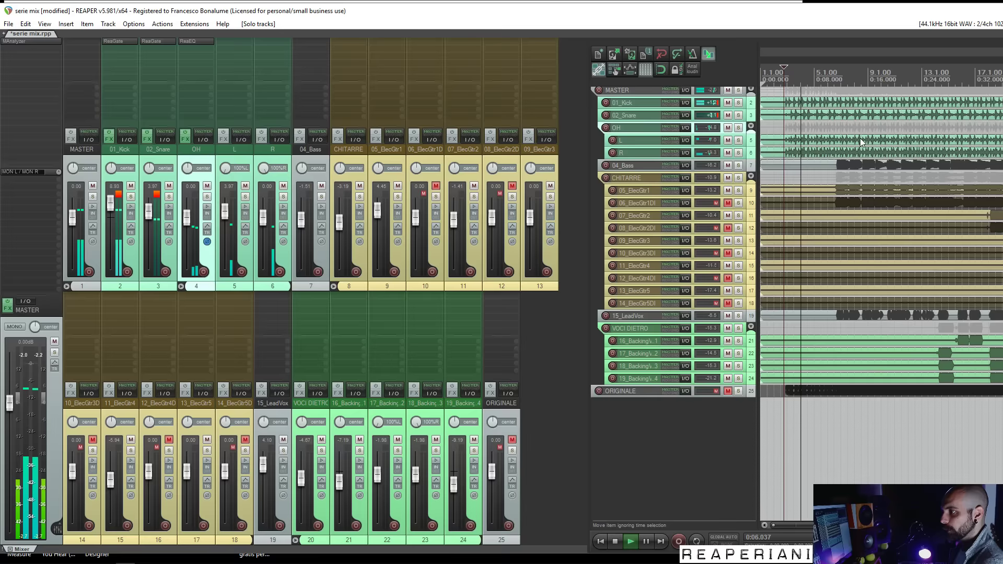
scroll(868, 141, down, 2)
scroll(869, 140, down, 2)
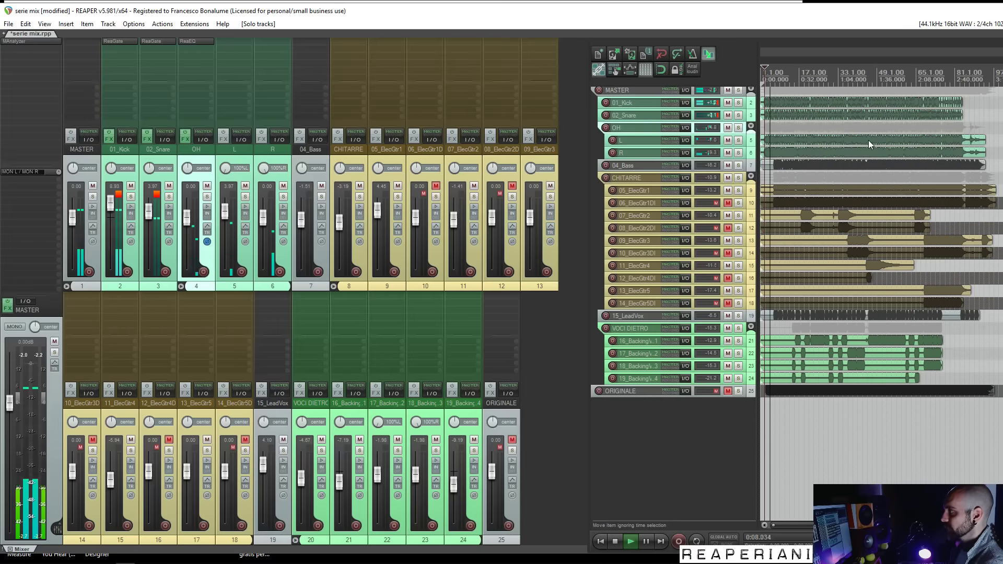
Listen to 04_Bass in solo from its entry near bar 6 and release its solo
click(738, 165)
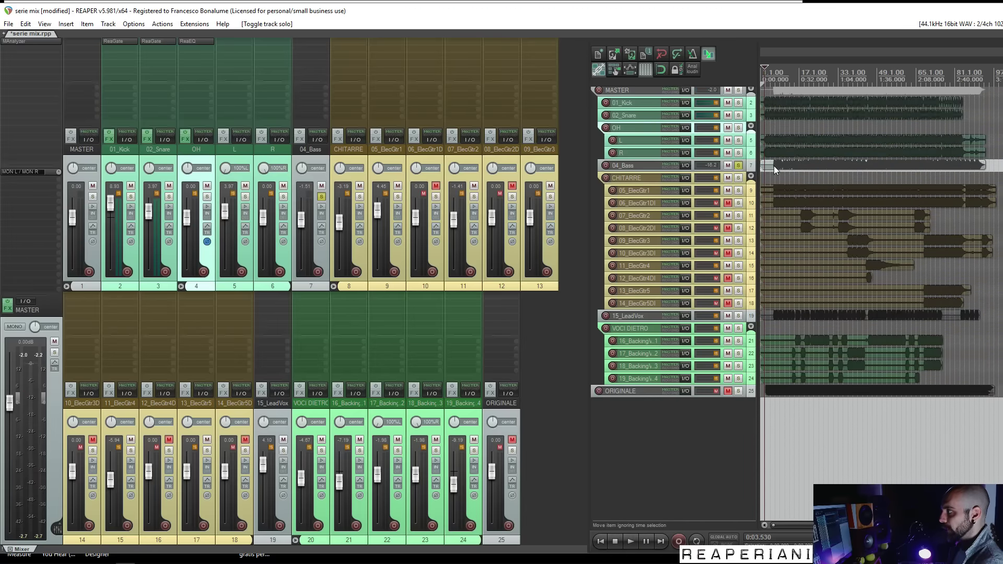
click(773, 165)
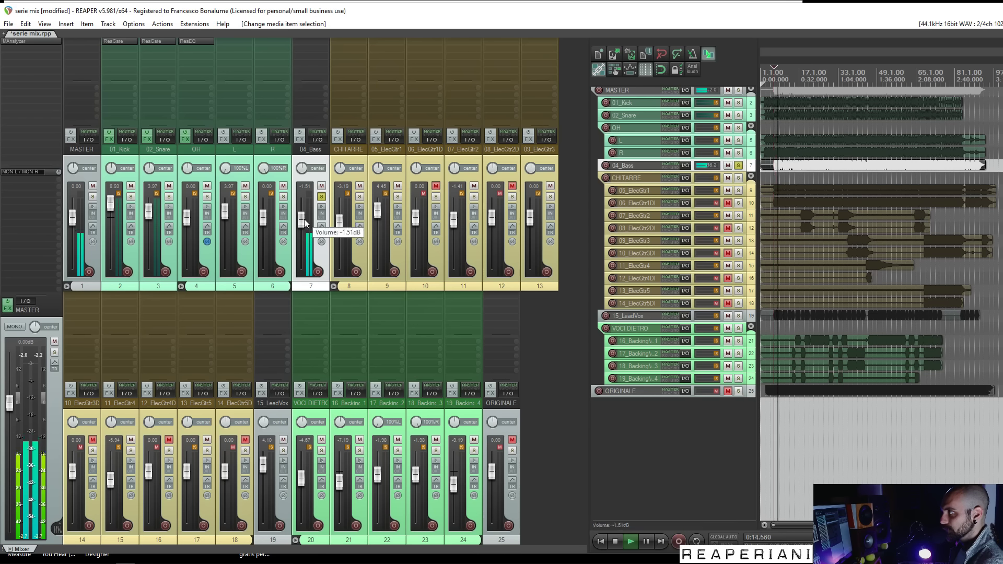
click(739, 165)
click(779, 165)
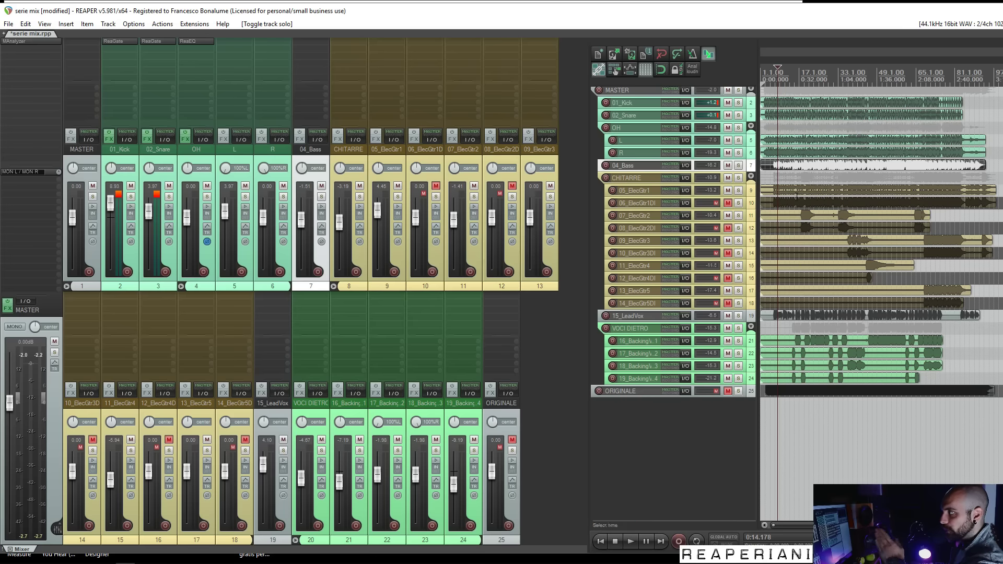
Play the mix from about 0:13 and check 05_ElecGtr1 briefly in solo before releasing the solo
click(777, 172)
key(space)
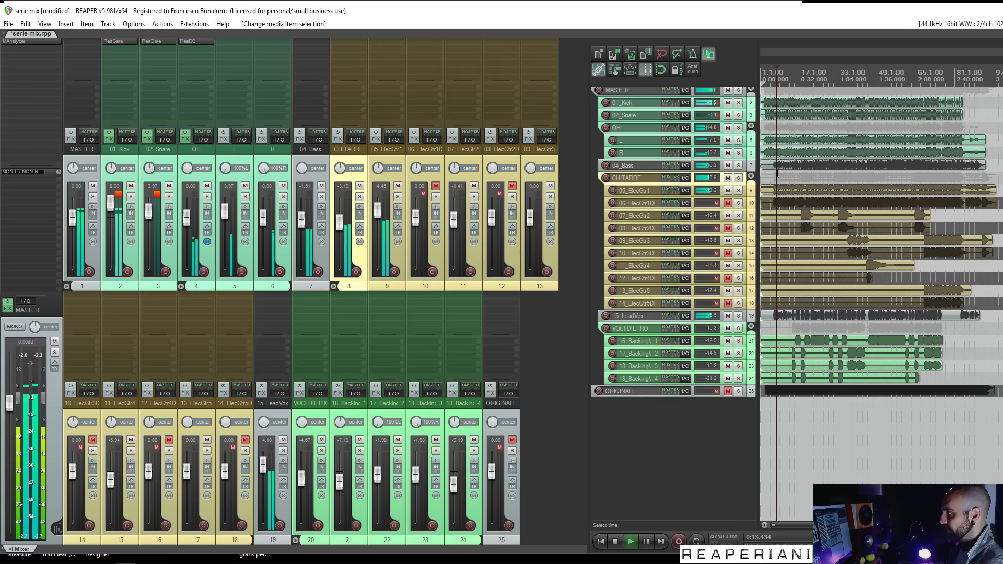
click(738, 191)
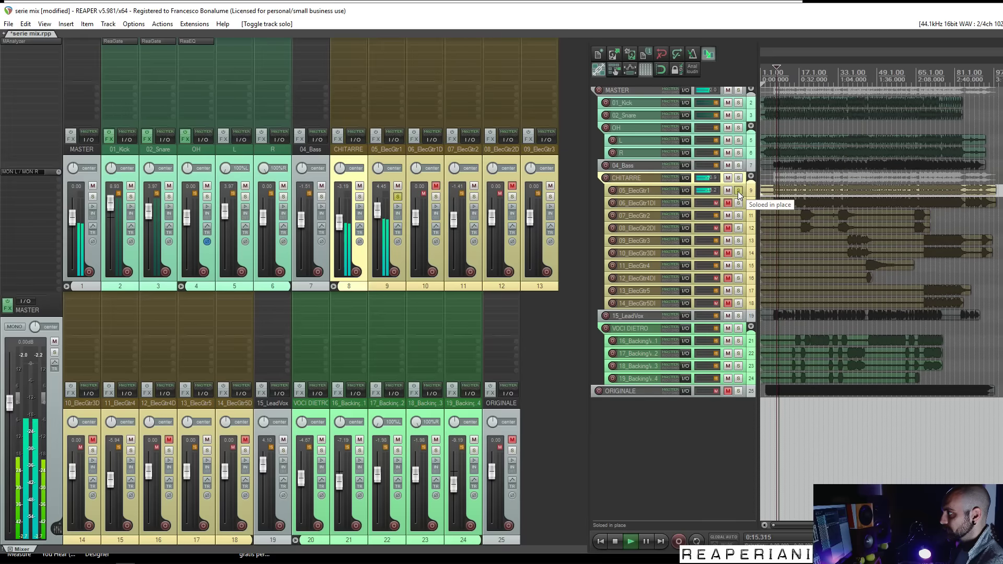
click(738, 191)
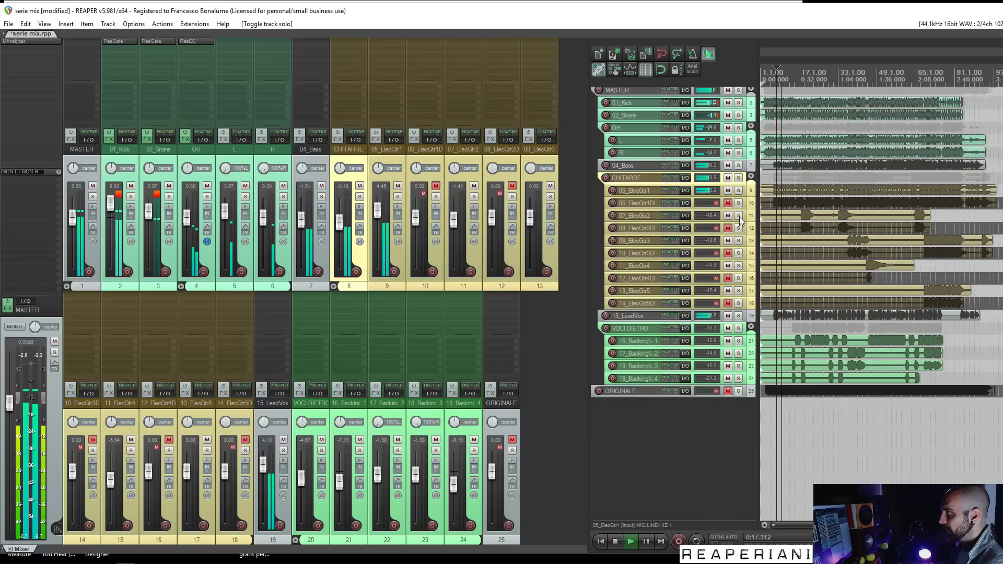
Solo 07_ElecGtr2 and listen to its first phrase, starting playback just before it around bar 17
click(739, 216)
click(799, 215)
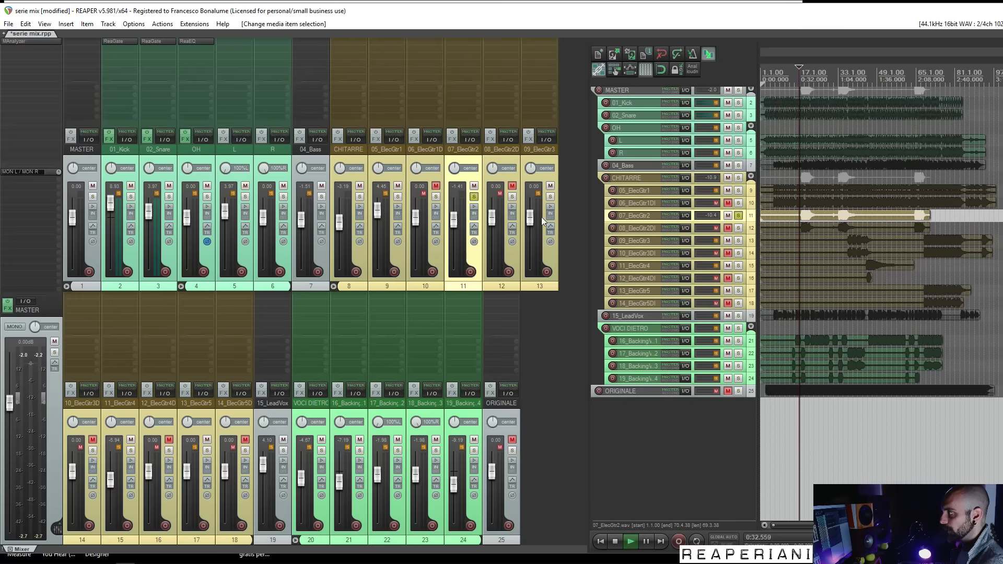
double_click(803, 214)
scroll(802, 214, up, 5)
scroll(802, 214, up, 3)
click(762, 142)
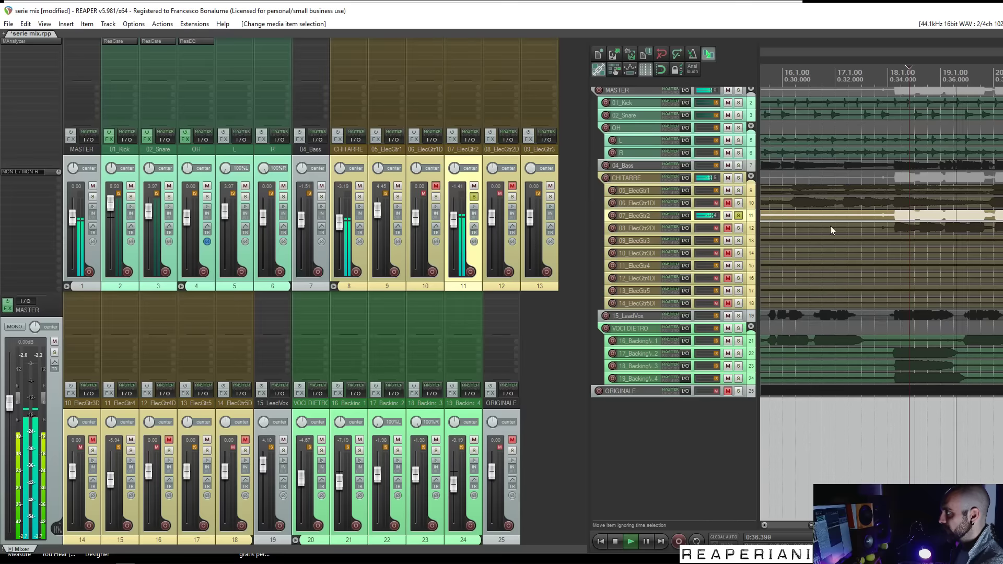
click(867, 217)
drag(892, 215, 874, 215)
scroll(918, 218, down, 6)
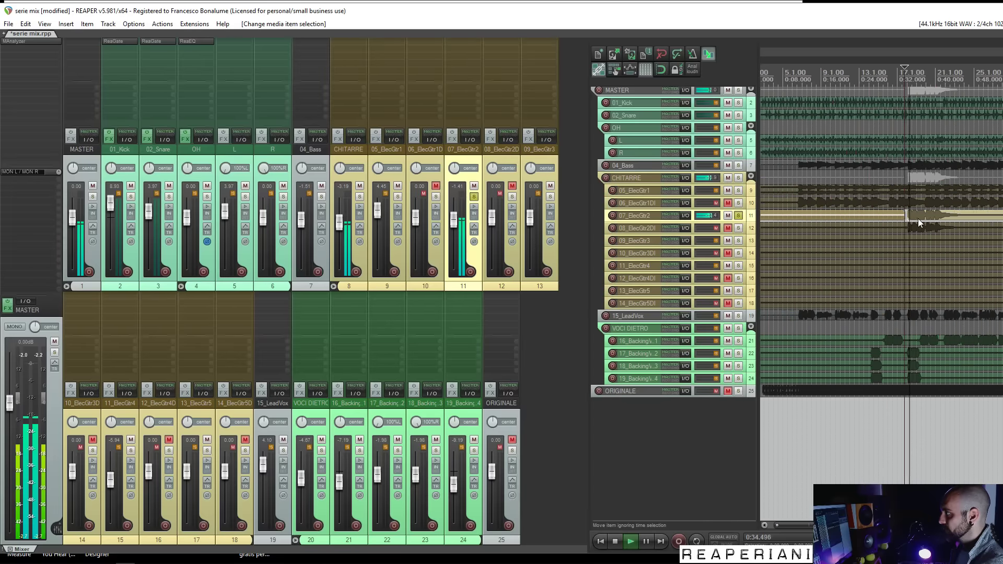
Listen to further parts of 07_ElecGtr2 in solo, ending around bar 31 where the phrase has faded to noise
click(1001, 217)
key(space)
key(space)
scroll(992, 217, up, 5)
click(891, 218)
key(space)
key(space)
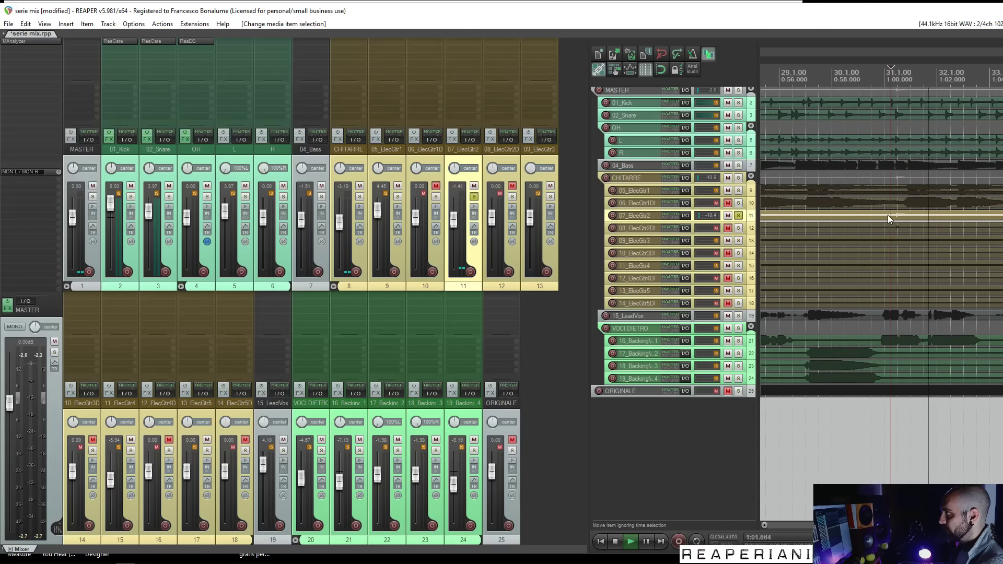
Split the 07_ElecGtr2 item at about bar 31, delete the piece after the split, and release the track's solo
key(space)
key(s)
click(976, 221)
key(Delete)
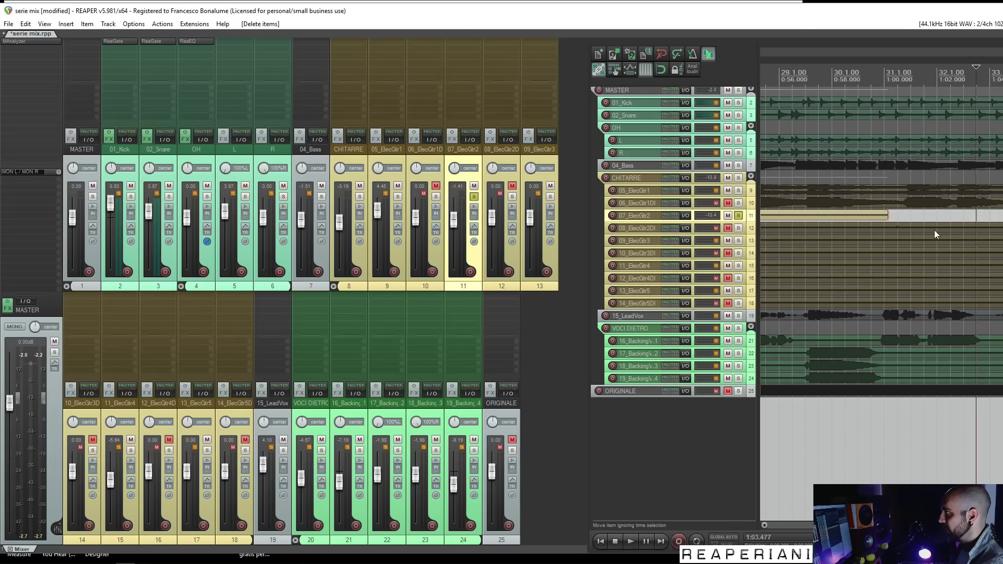
scroll(933, 225, down, 5)
scroll(972, 219, down, 4)
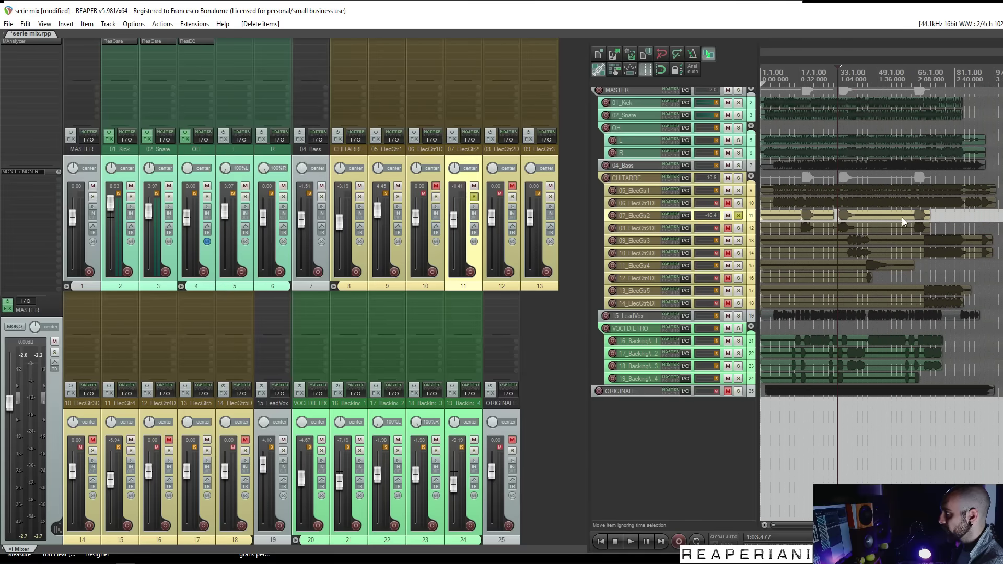
click(738, 216)
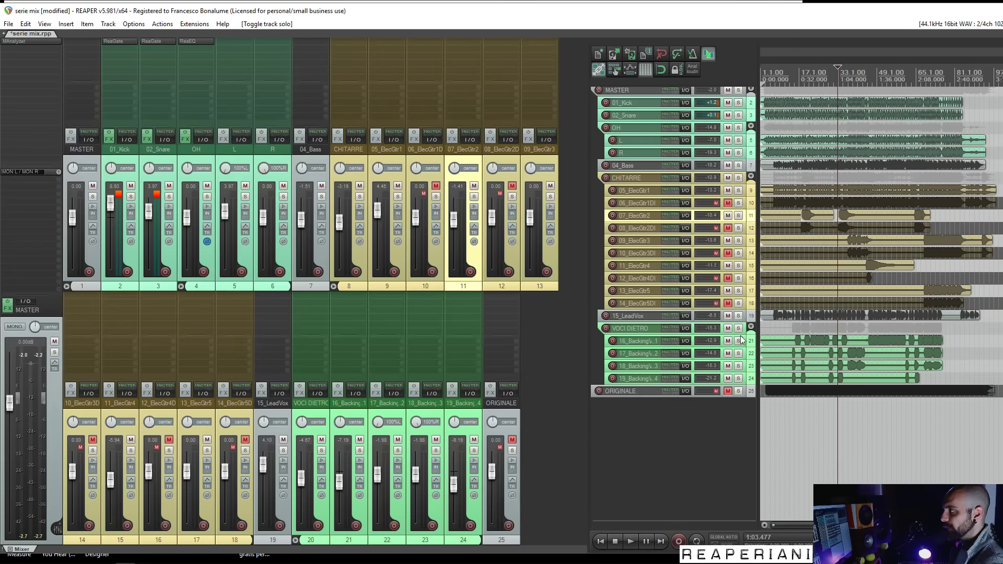
Listen to 15_LeadVox in solo from its entry near bar 6 and release its solo
click(738, 316)
click(773, 316)
key(space)
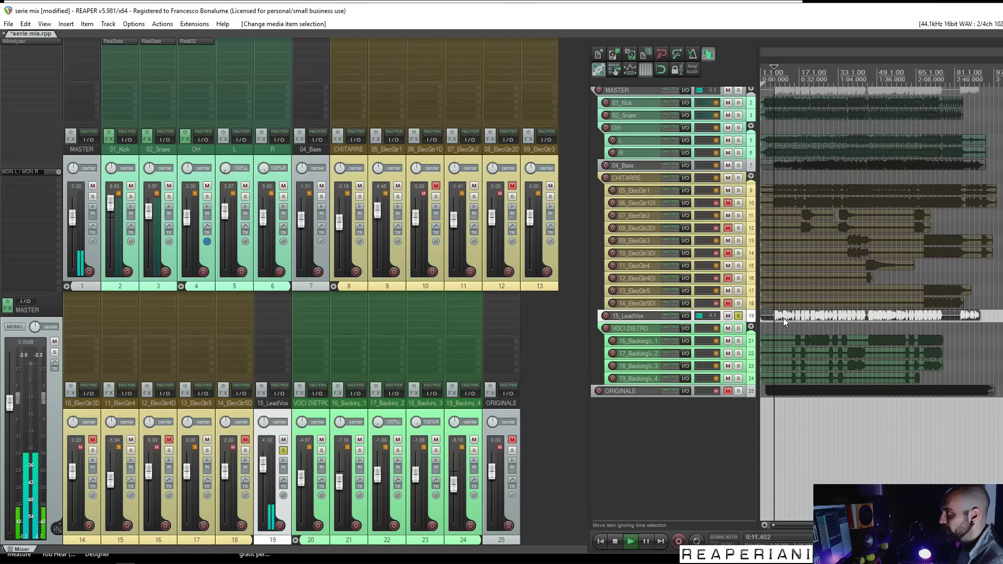
click(738, 316)
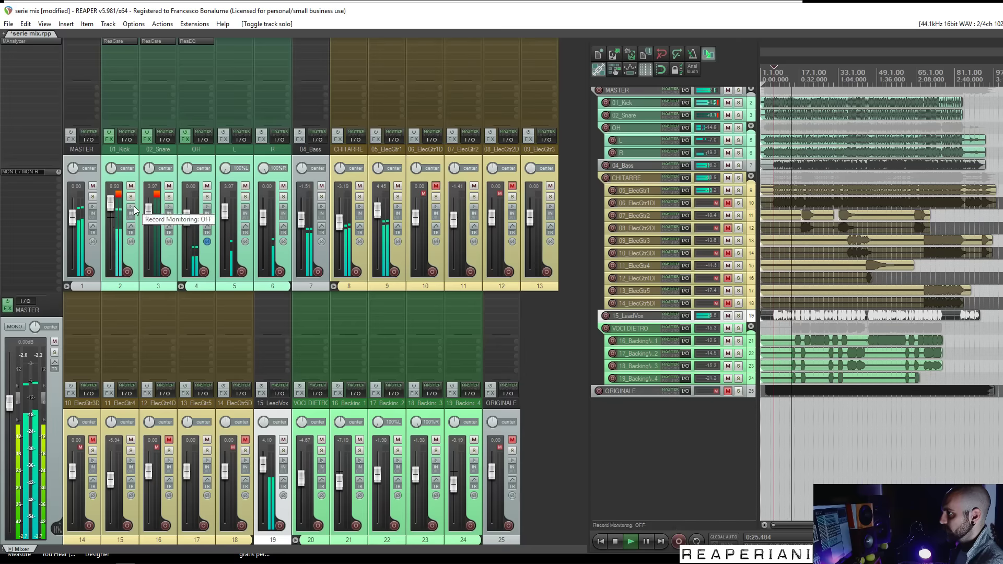
Lower the 01_Kick volume slightly to about 7.9 dB while the full mix plays
drag(111, 204, 110, 205)
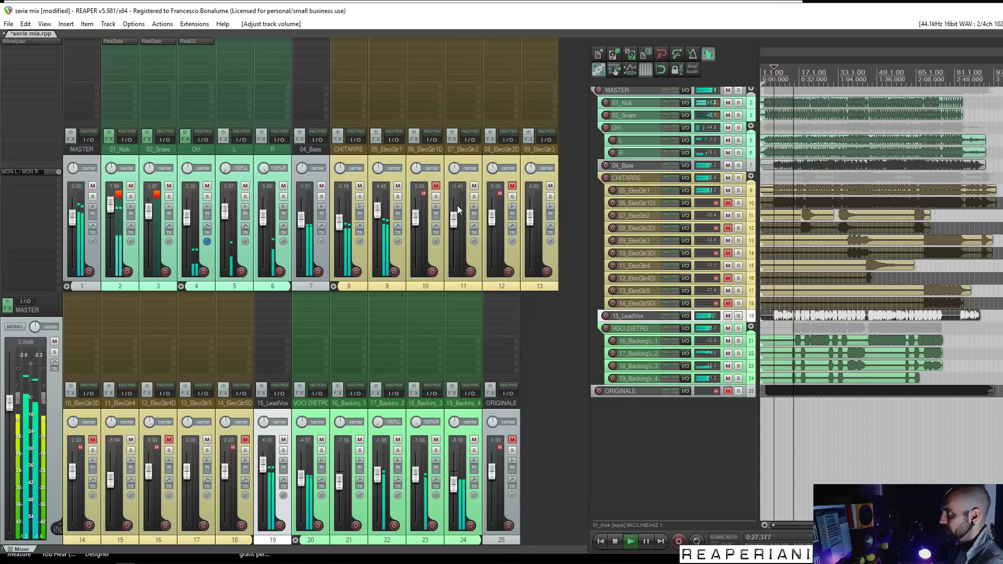
scroll(799, 157, down, 2)
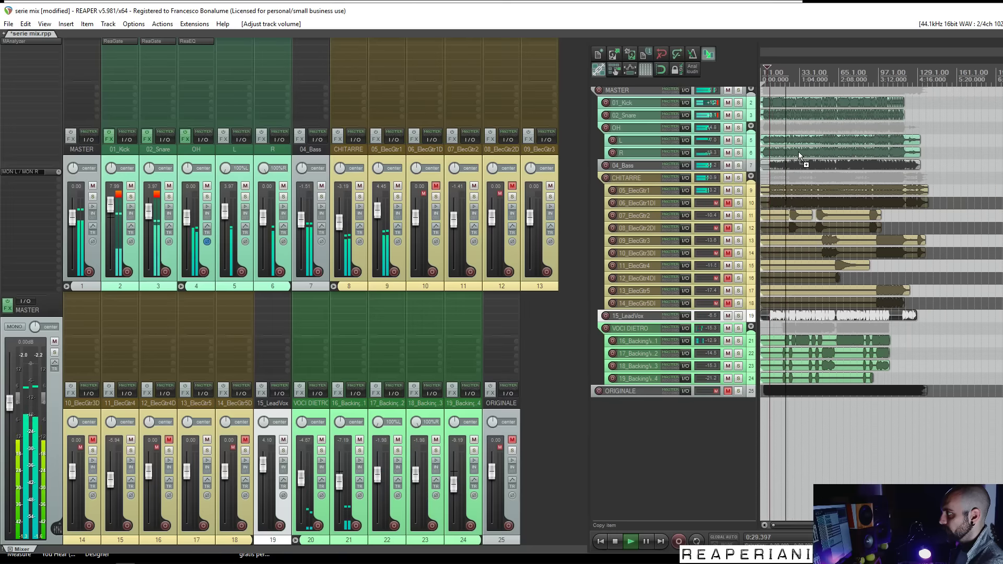
scroll(800, 157, up, 2)
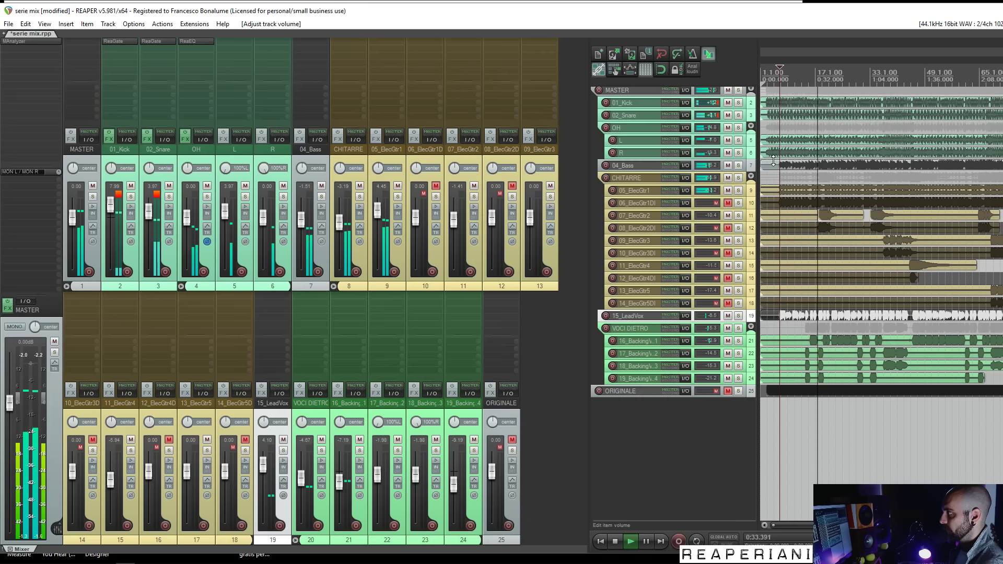
scroll(840, 159, down, 1)
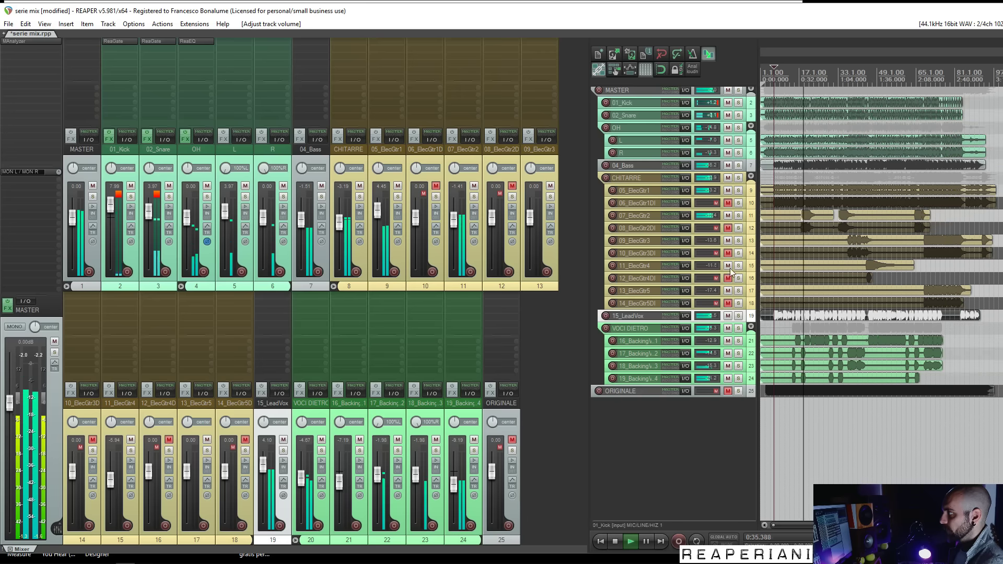